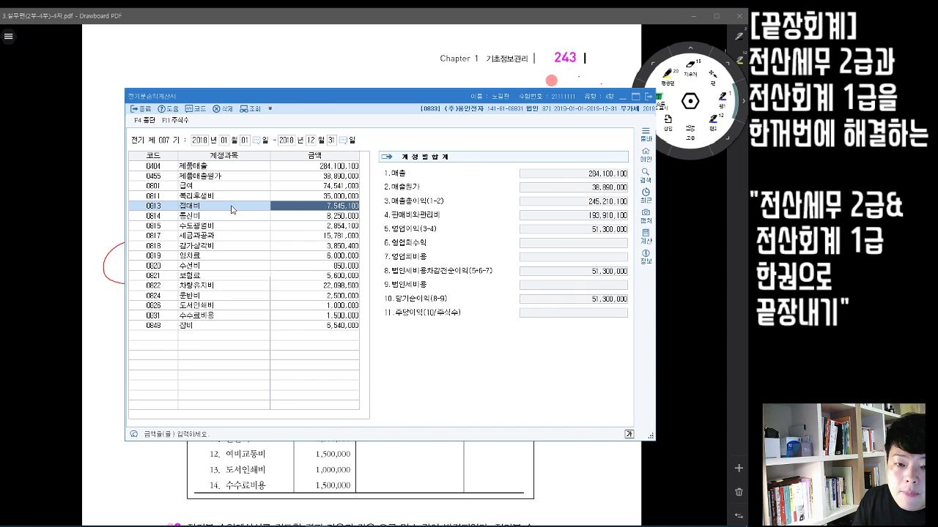
- Delete the 접대비 (0813) row from the prior-period income statement and confirm the deletion
left_click(226, 110)
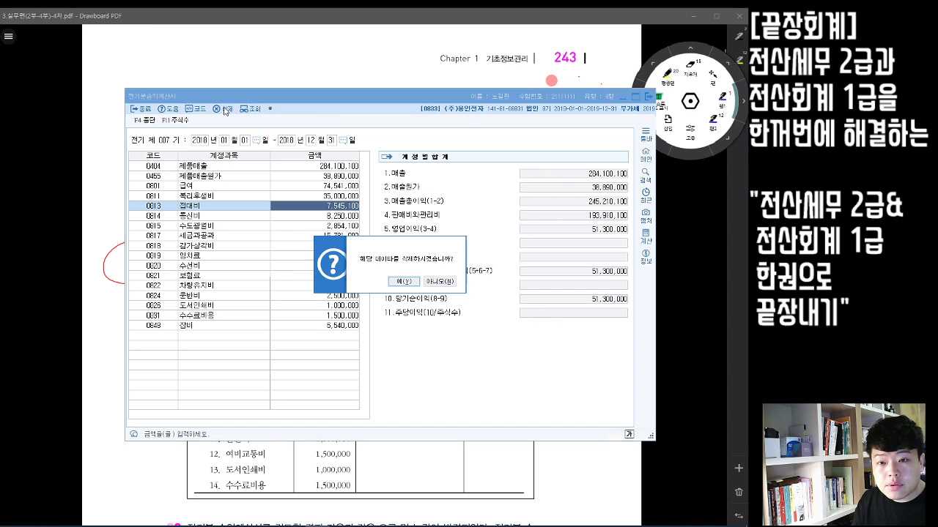
left_click(390, 276)
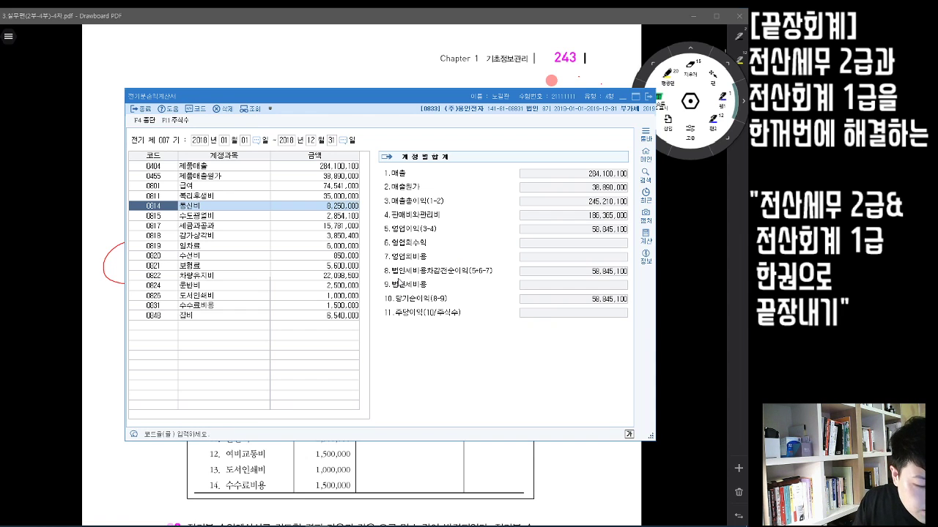
- Check the entered amounts of the expense accounts one by one, from 통신비 through 도서인쇄비
left_click(348, 210)
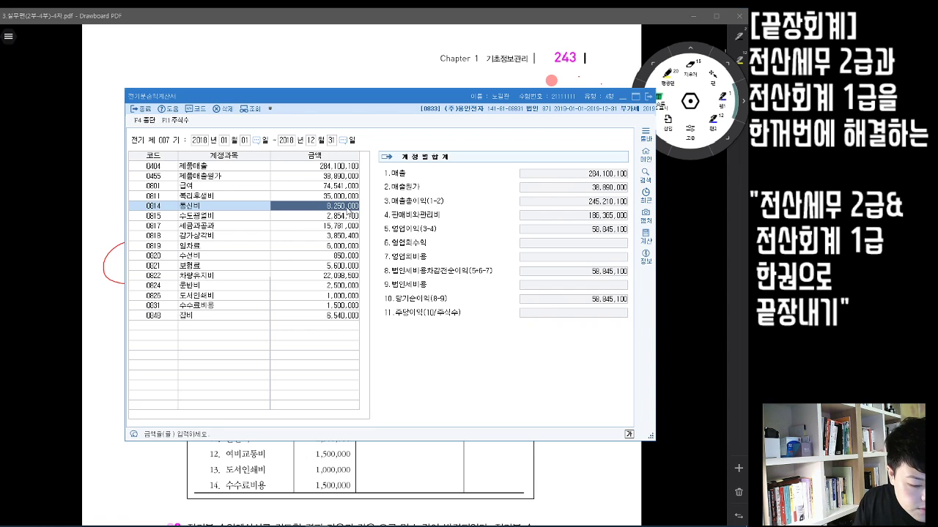
left_click(338, 217)
left_click(345, 227)
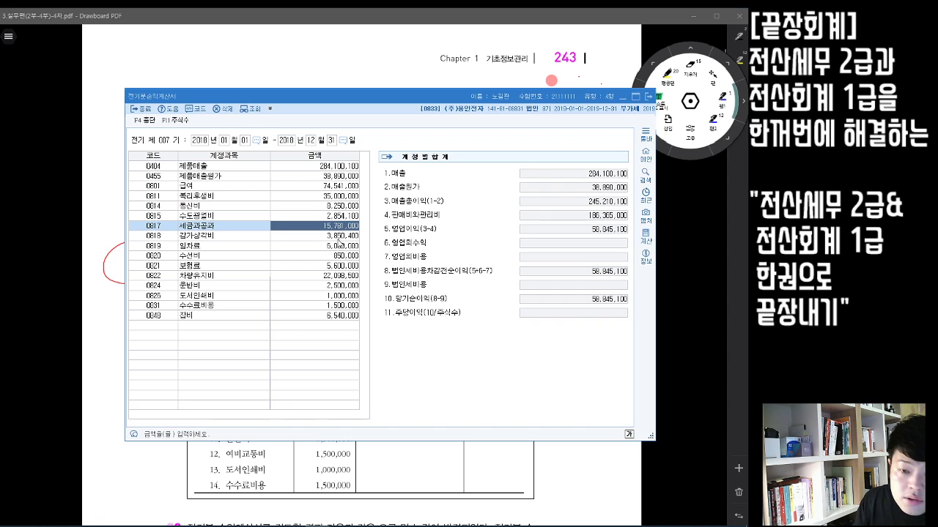
left_click(338, 240)
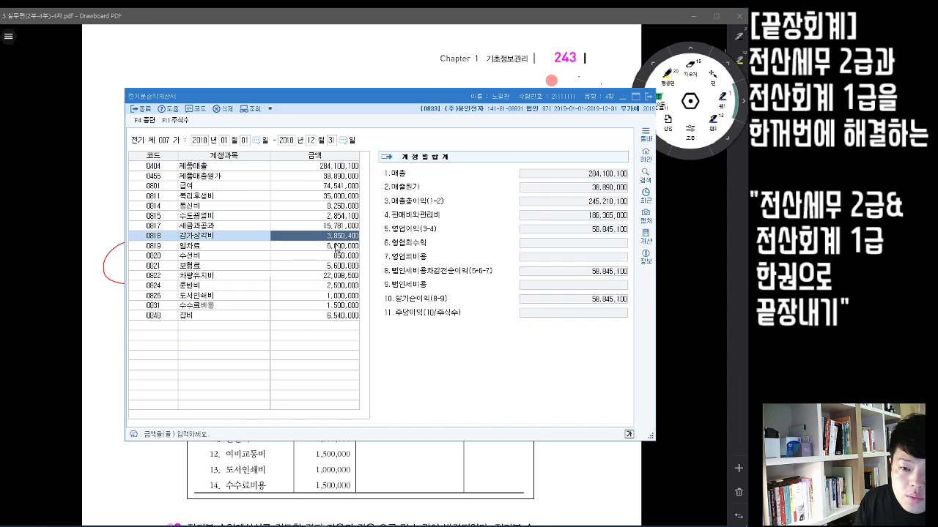
left_click(338, 247)
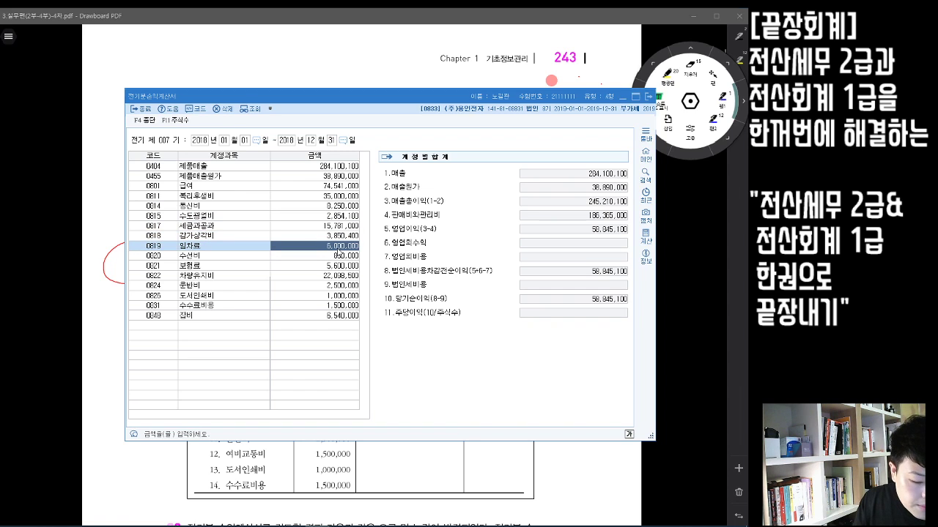
left_click(336, 256)
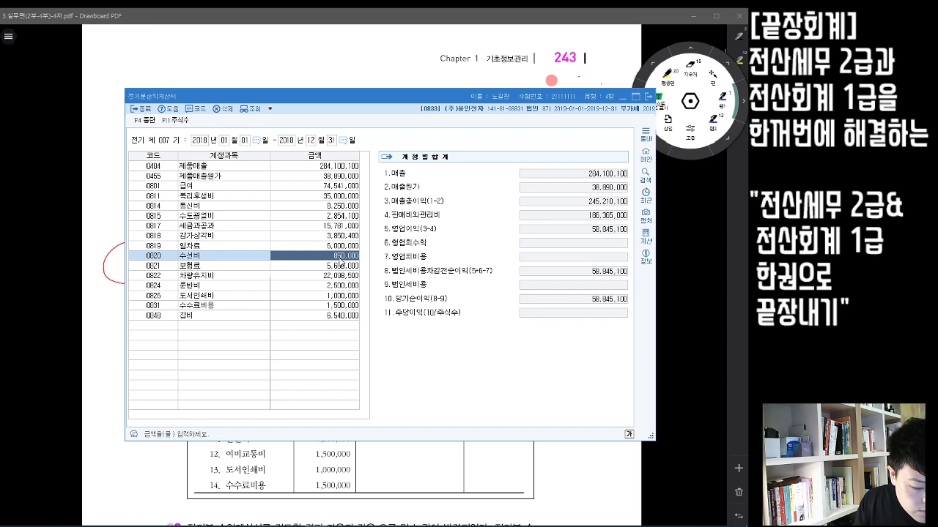
left_click(330, 269)
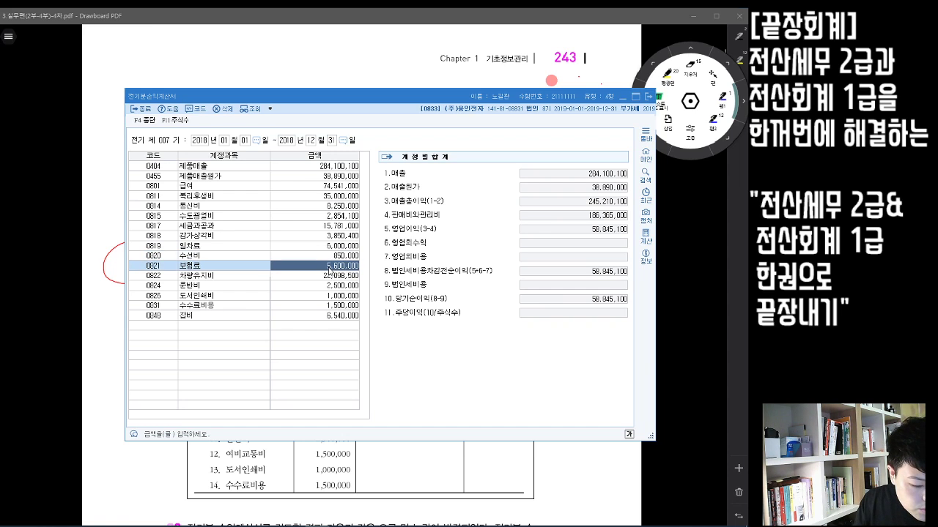
left_click(324, 279)
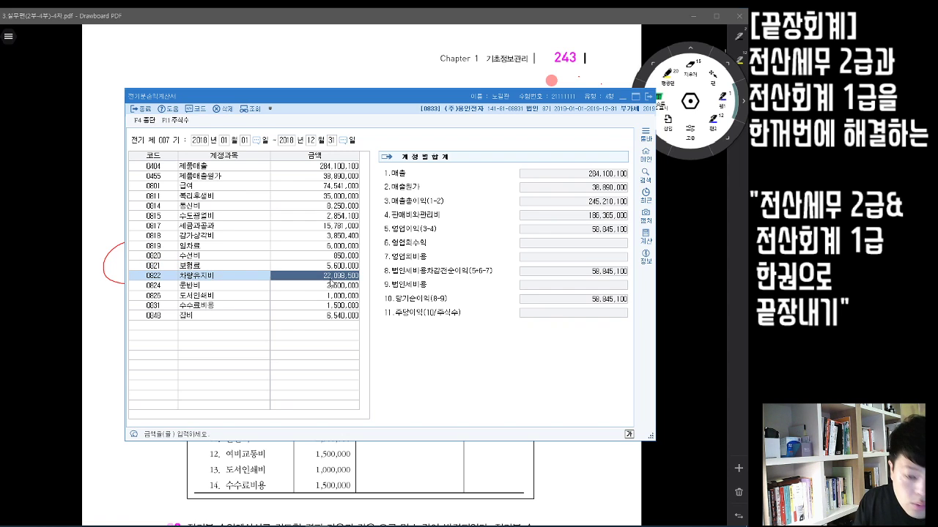
left_click(330, 291)
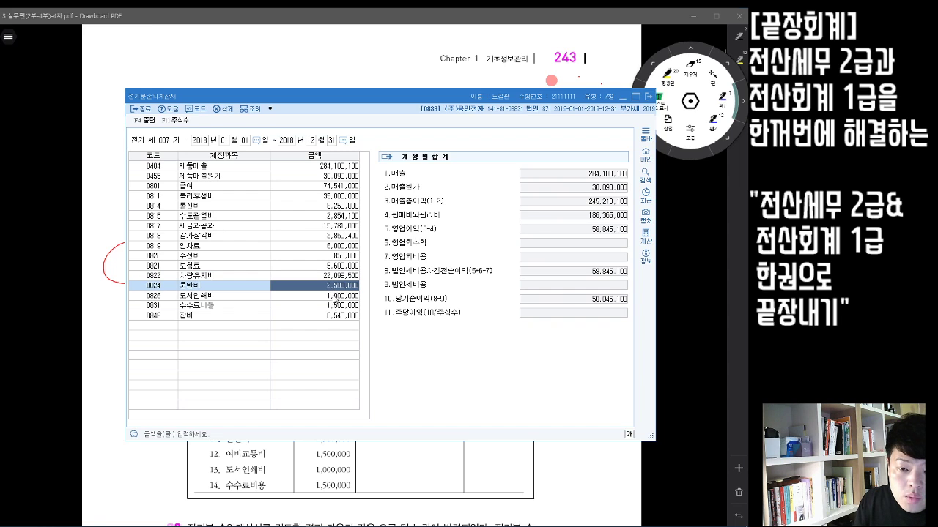
left_click(334, 297)
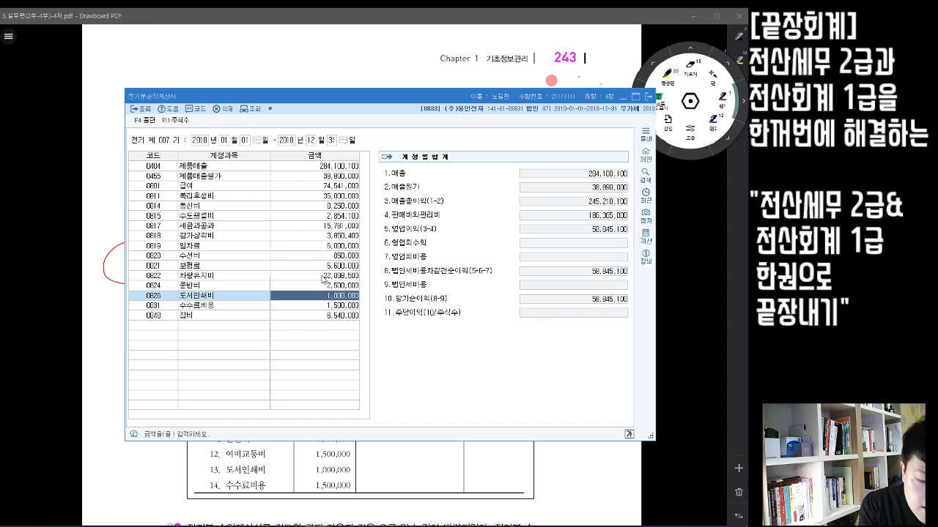
left_click(153, 325)
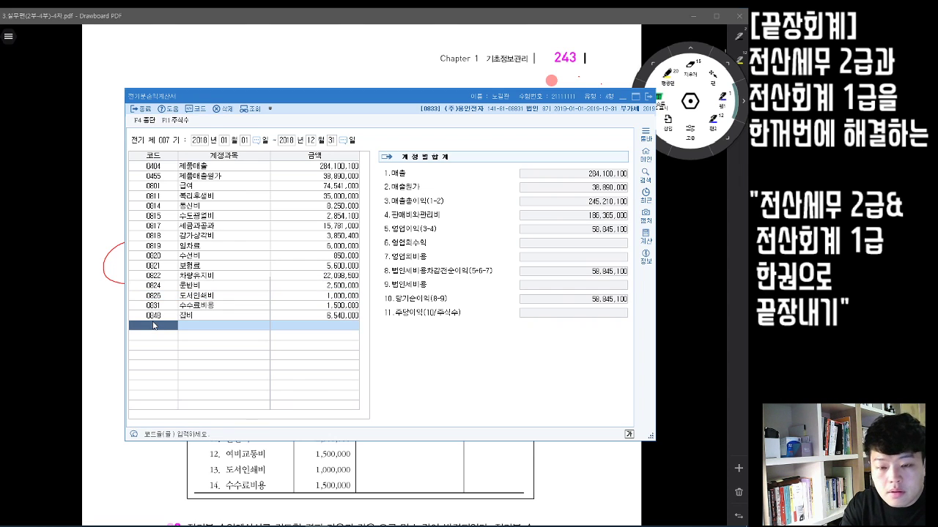
type("여비")
key("Return")
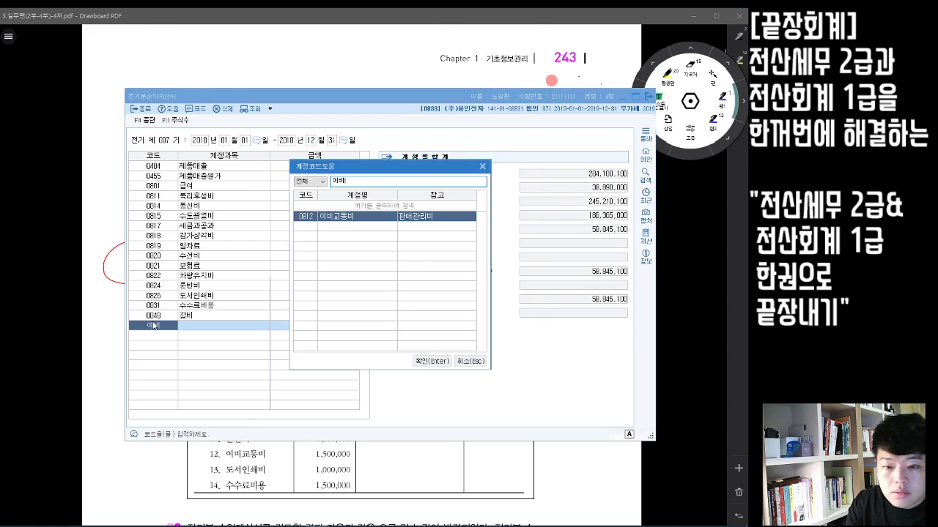
left_click(484, 361)
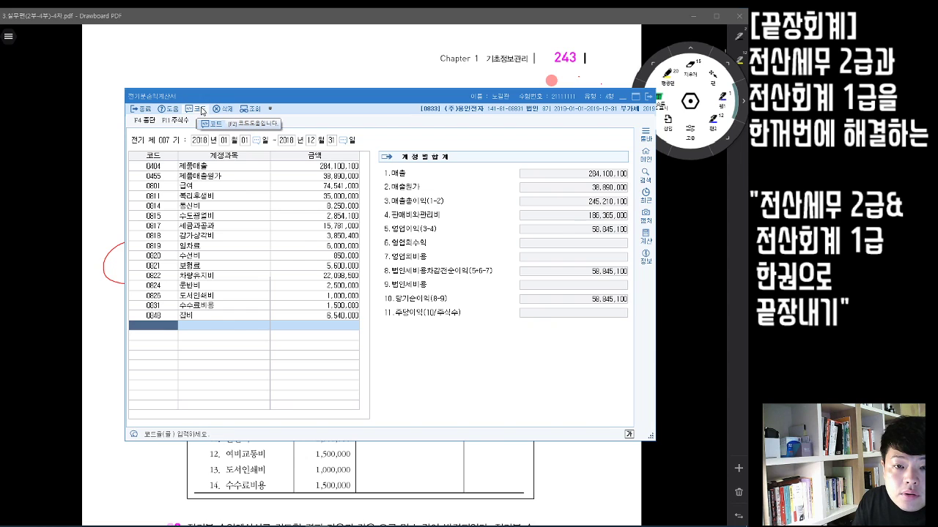
- Look up 여비 in the account code help, add 여비교통비 (0812) in the blank row, and enter 1,500,000 as its amount
left_click(203, 111)
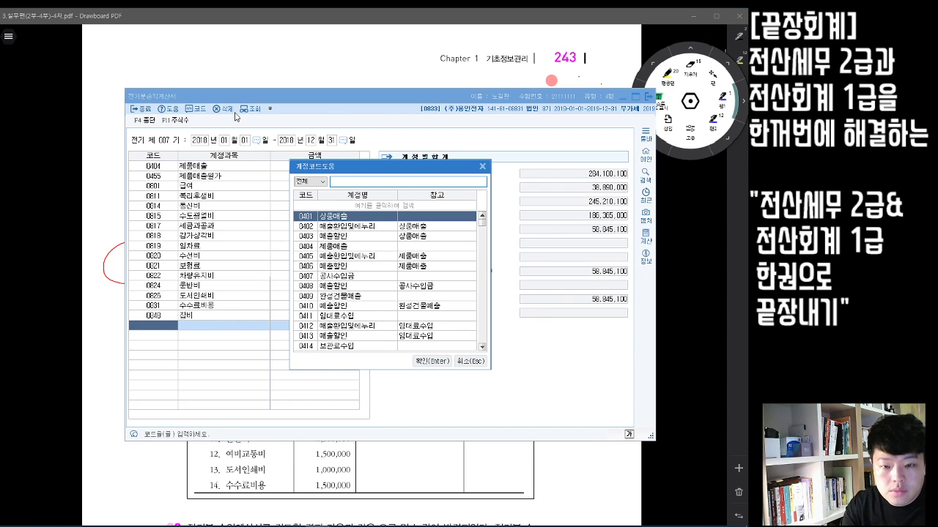
type("여비")
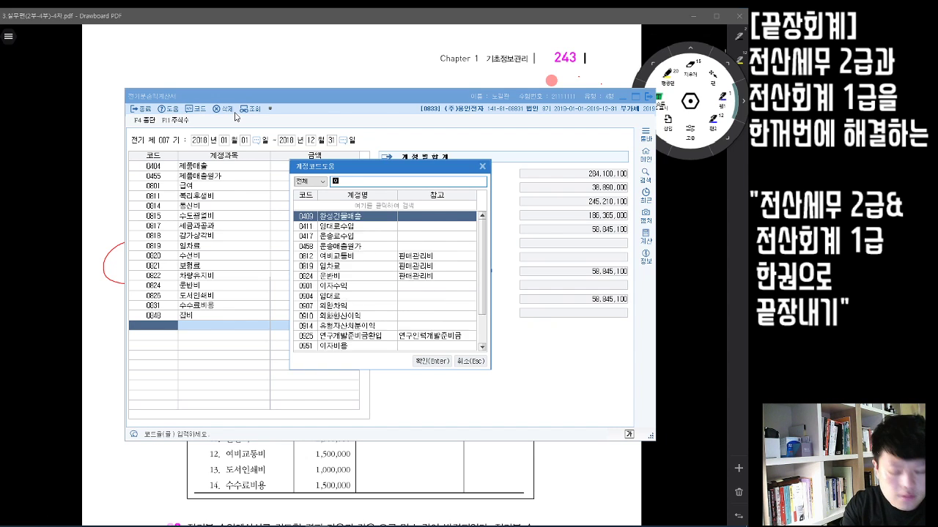
key("Return")
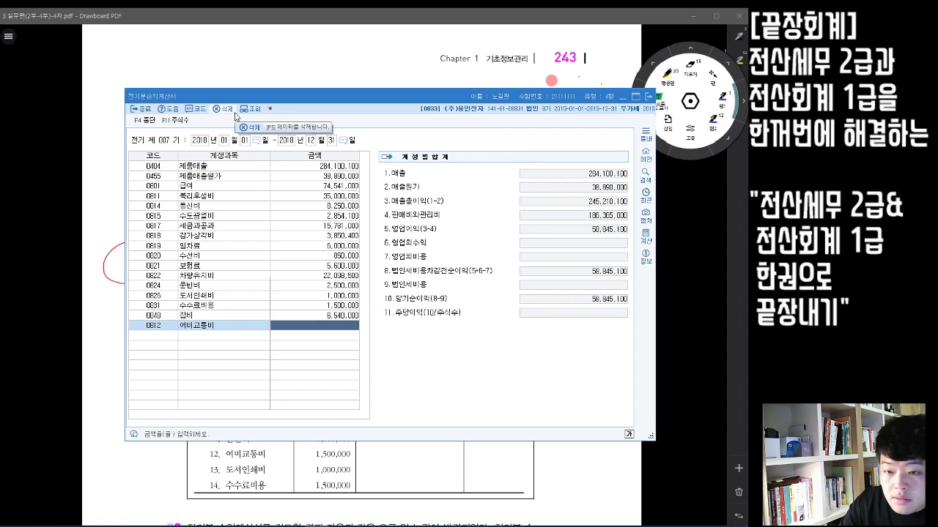
type("1500000")
key("Return")
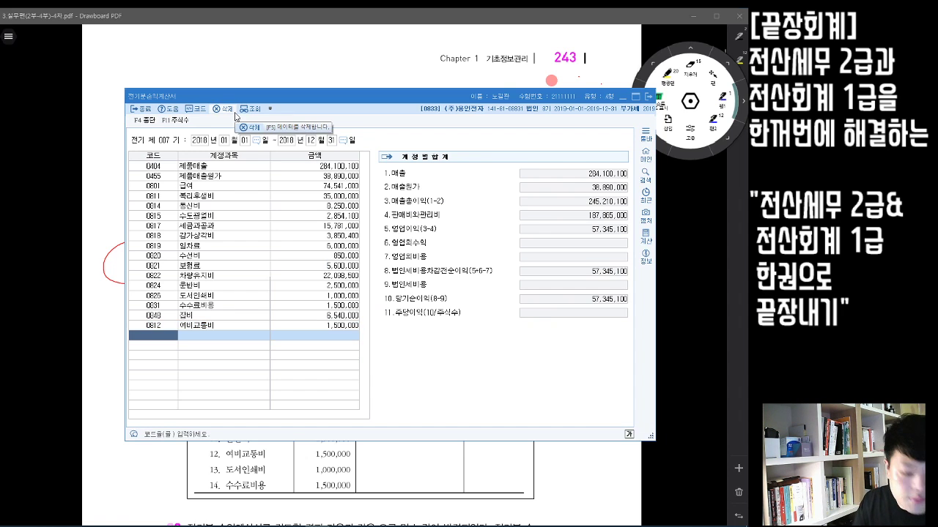
- Check the 도서인쇄비 and 수수료비용 amounts, and delete the 잡비 row from the income statement
left_click(298, 299)
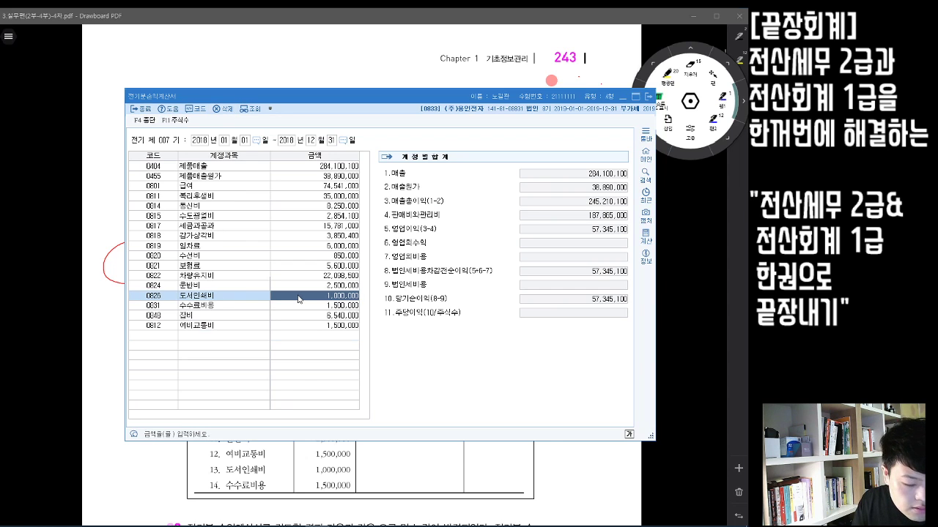
left_click(302, 308)
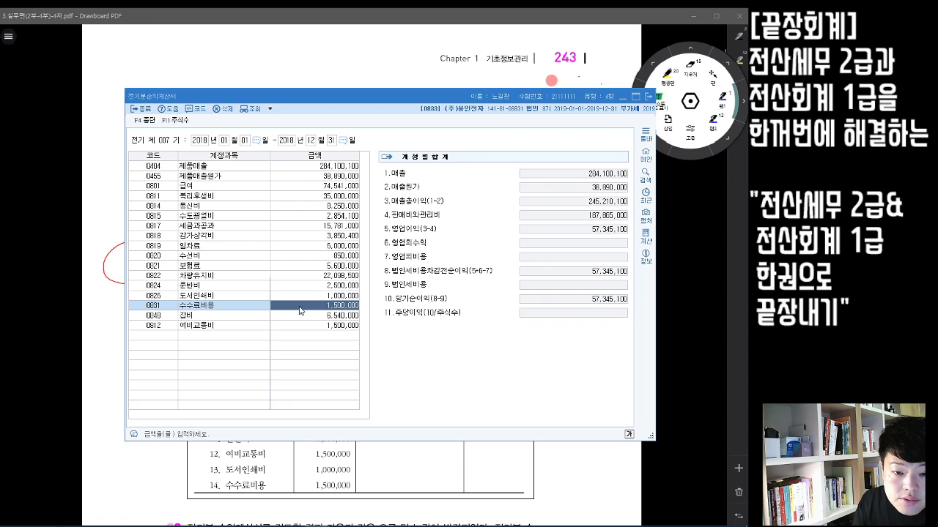
left_click(305, 317)
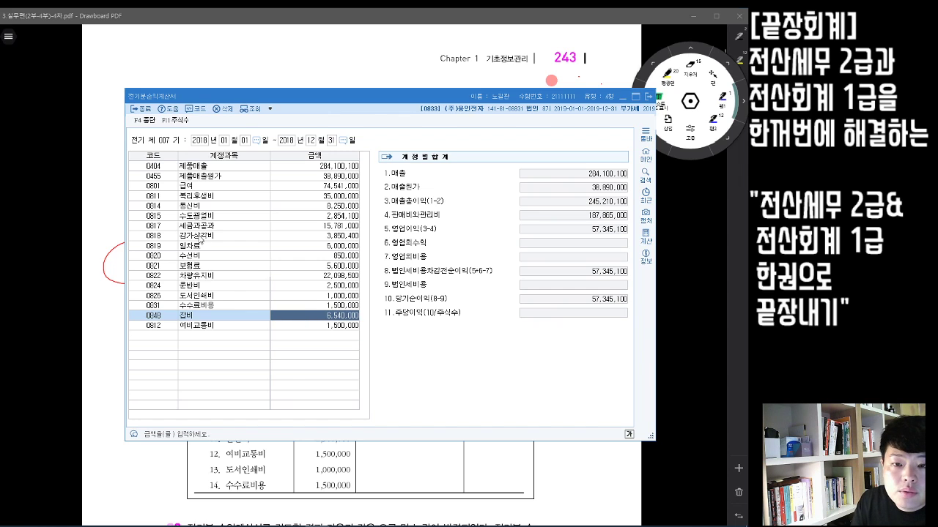
left_click(222, 111)
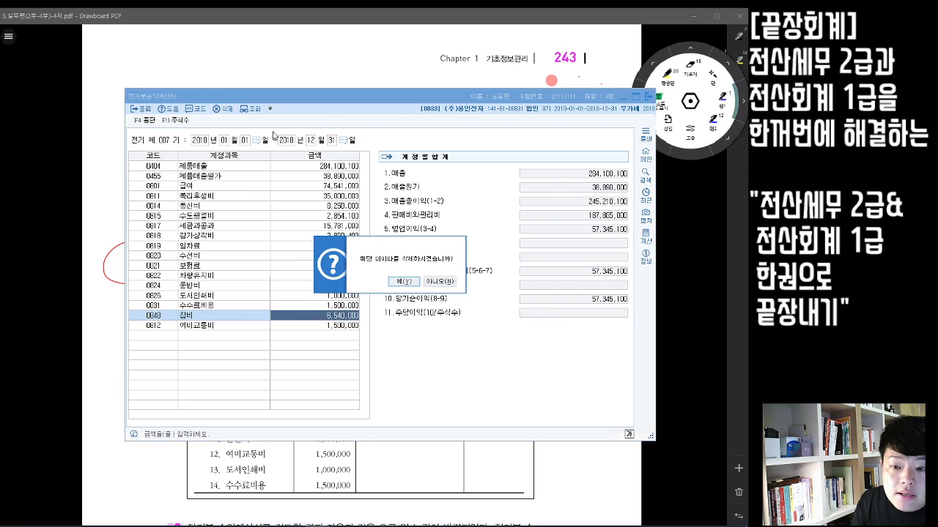
left_click(400, 283)
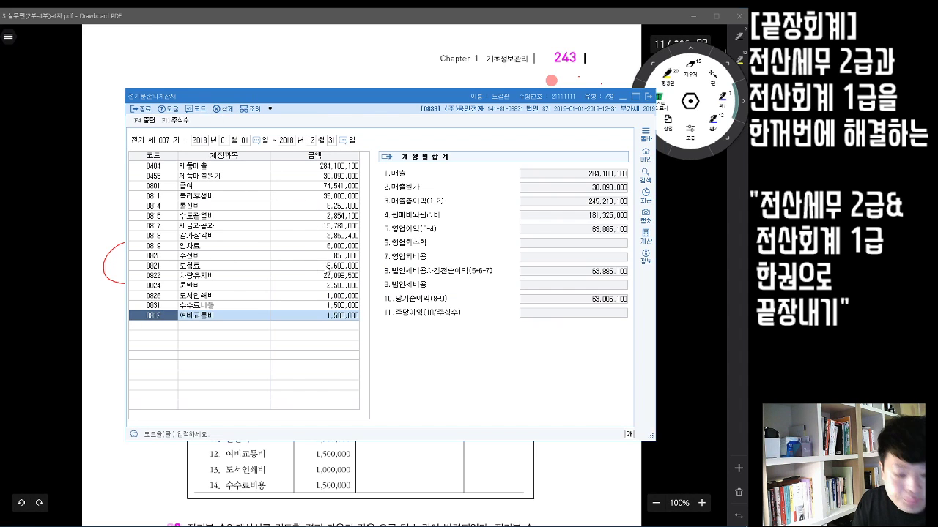
- Switch to Drawboard PDF, draw a blue L-shaped line beside the expense list, and mark the 이자비용, 잡손실 and 이자수익 items with red highlighter
left_click(617, 489)
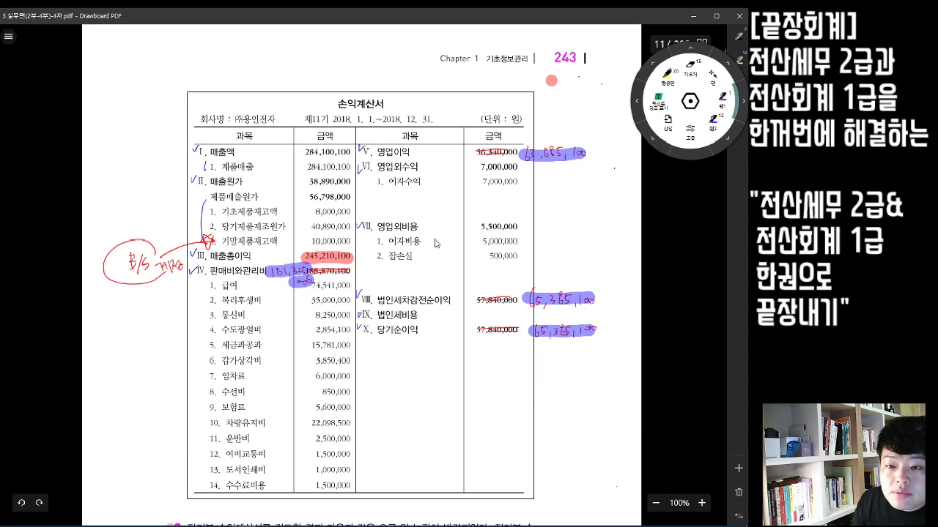
mouse_move(157, 406)
left_mouse_down()
mouse_move(154, 500)
mouse_move(225, 514)
left_mouse_up()
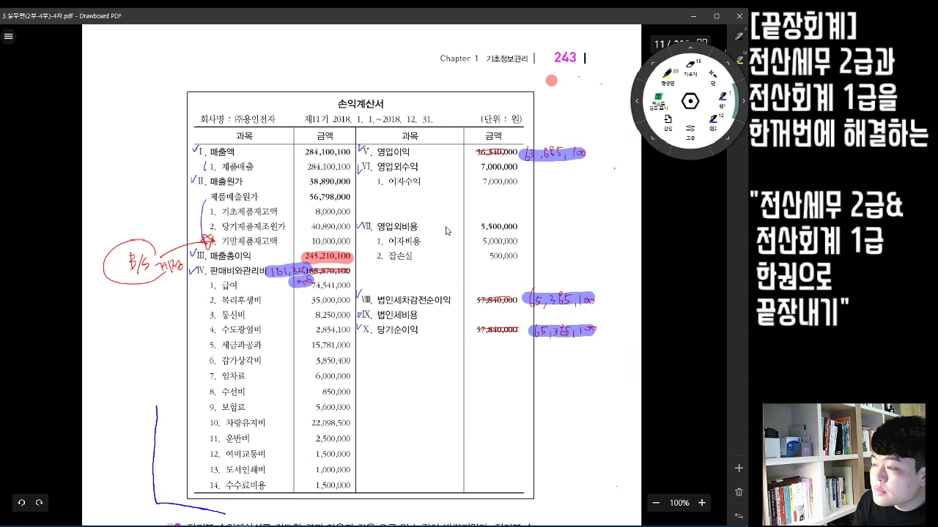
left_click(690, 140)
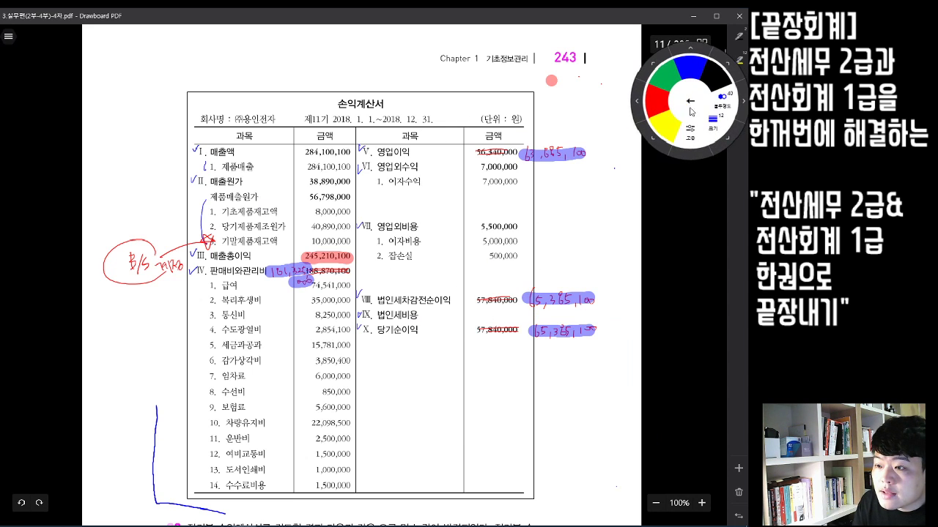
left_click(678, 107)
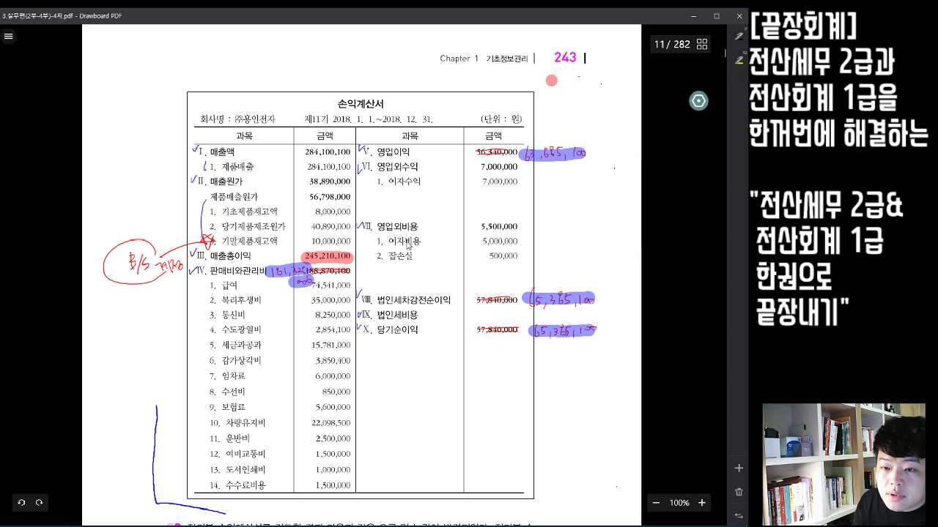
left_click_drag(373, 243, 372, 261)
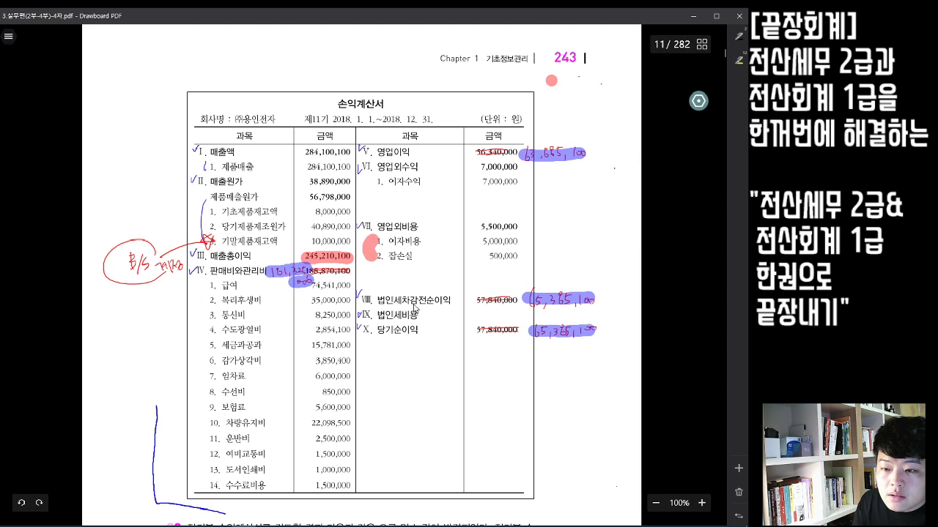
left_click_drag(372, 175, 367, 195)
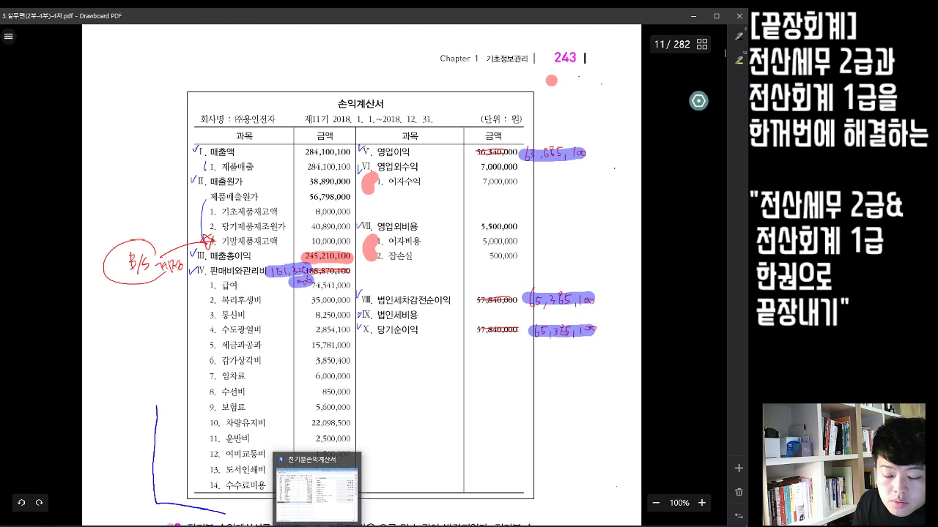
- Switch back to the 전기분손익계산서 window and add 이자수익 (0901) in the blank row with an amount of 7,000,000
left_click(317, 524)
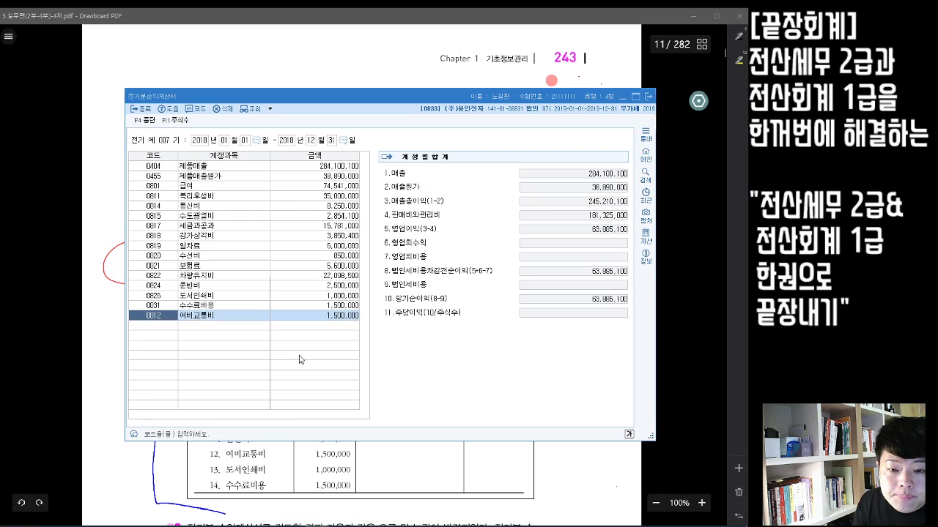
left_click(166, 326)
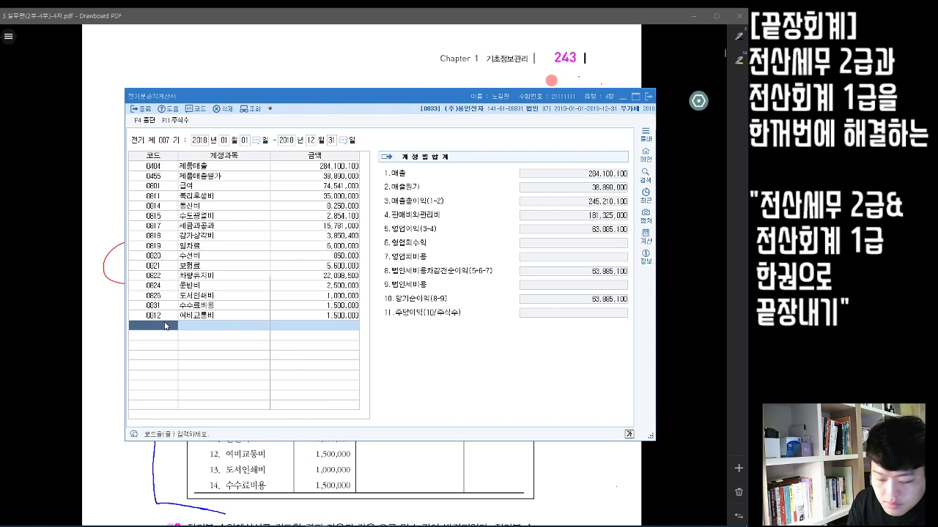
type("이자수")
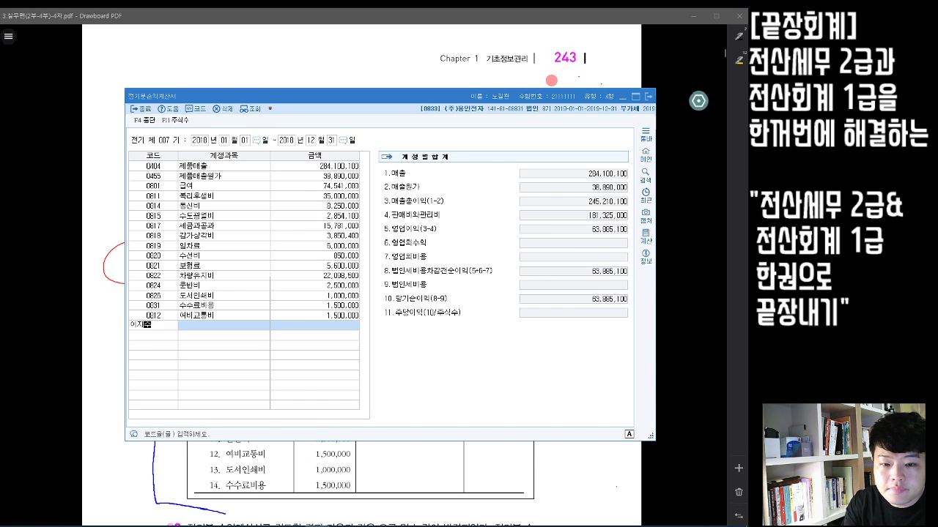
key("Return")
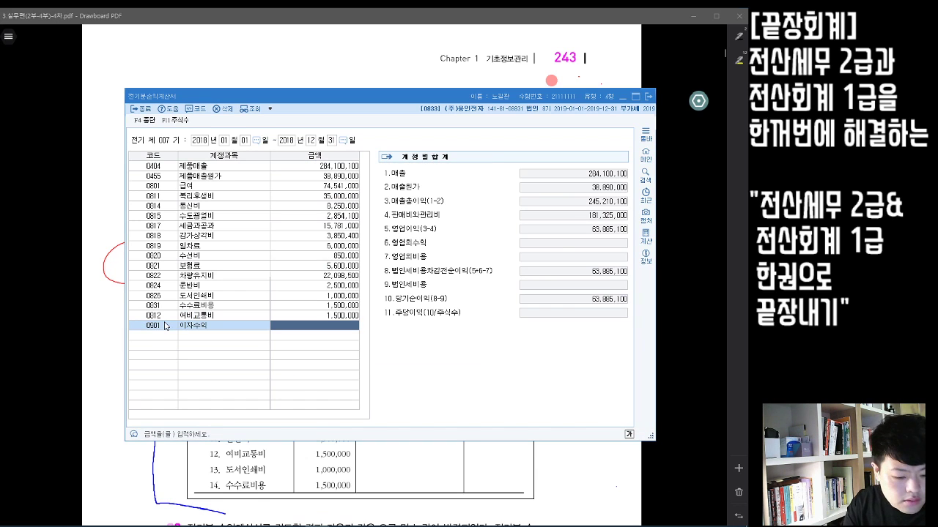
type("7000000")
key("Return")
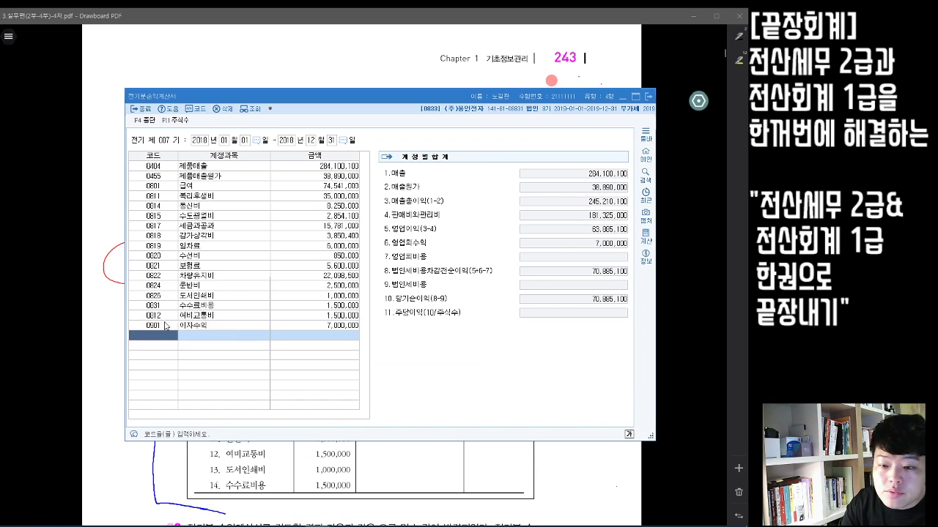
- Look up 이자, add 이자비용 (0951) in the blank row of the income statement, and enter 5,000,000 as its amount
type("이자")
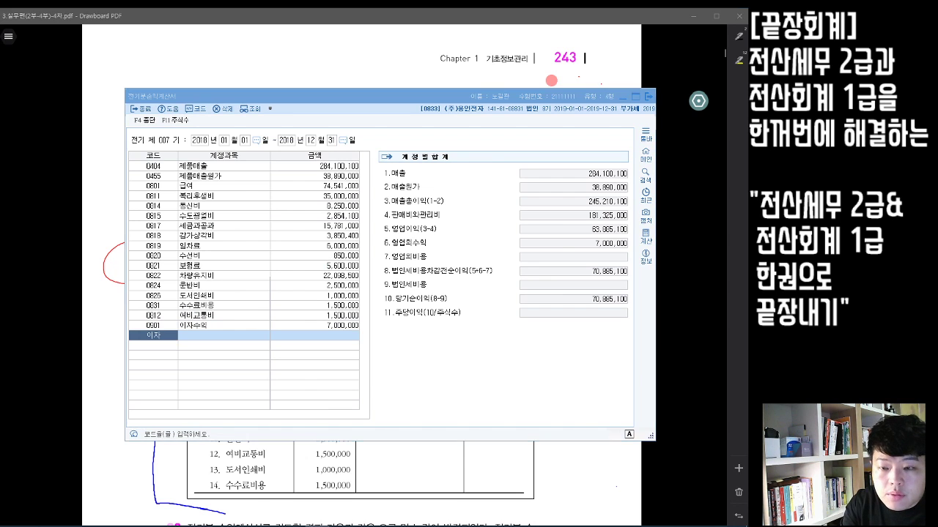
key("Return")
key("Down")
key("Down")
key("Return")
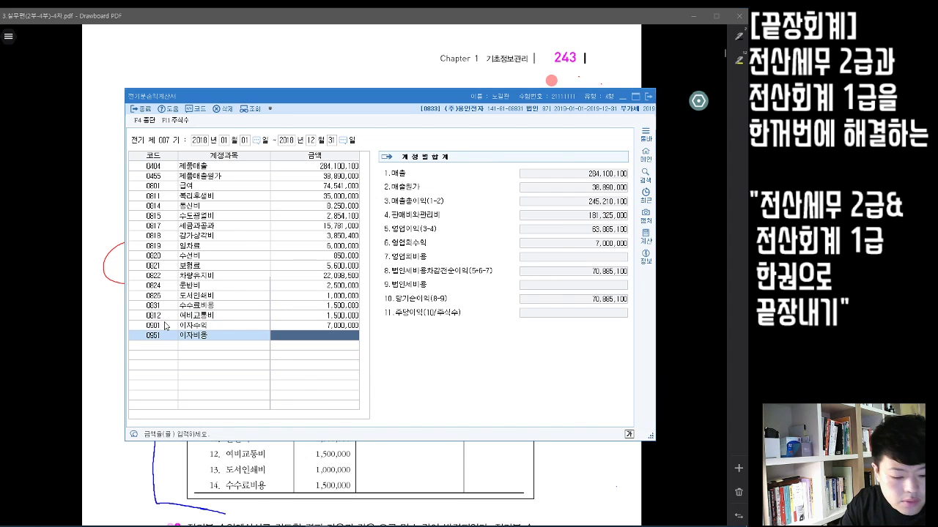
type("5000000")
key("Return")
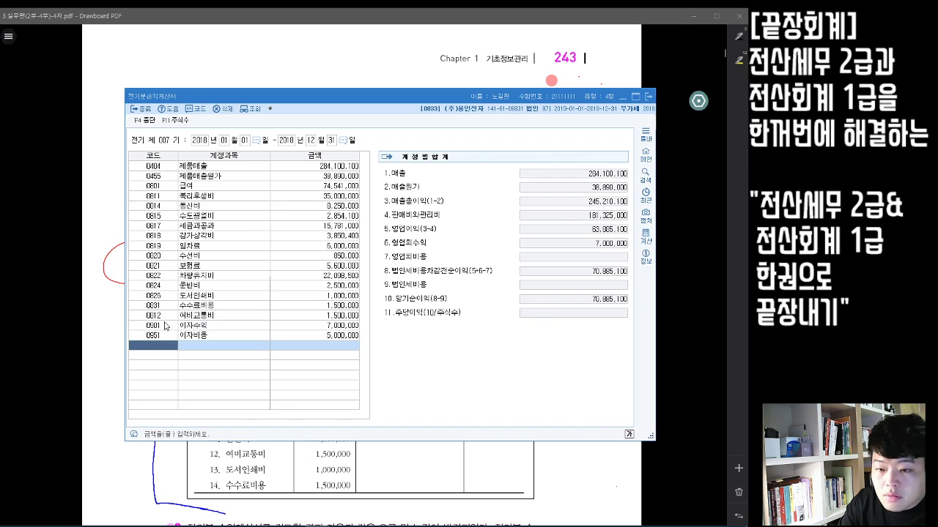
- Look up 잡손, add 잡손실 (0980) in the blank row below 이자비용, and enter 500,000 as its amount
type("잡손")
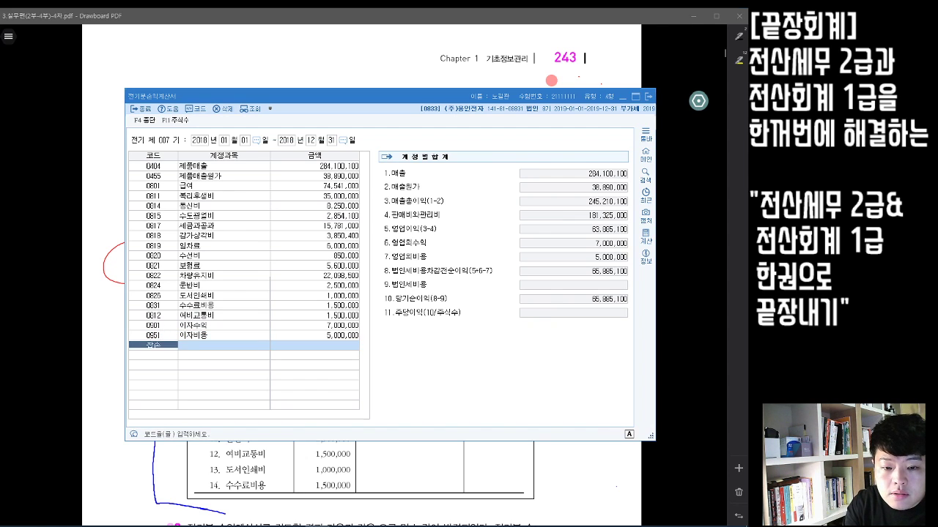
key("Return")
key("Return")
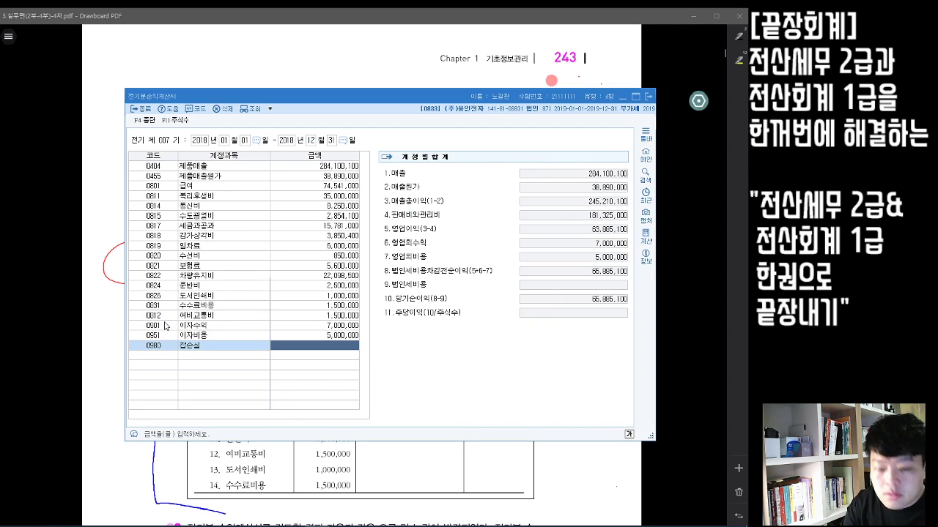
type("5000000")
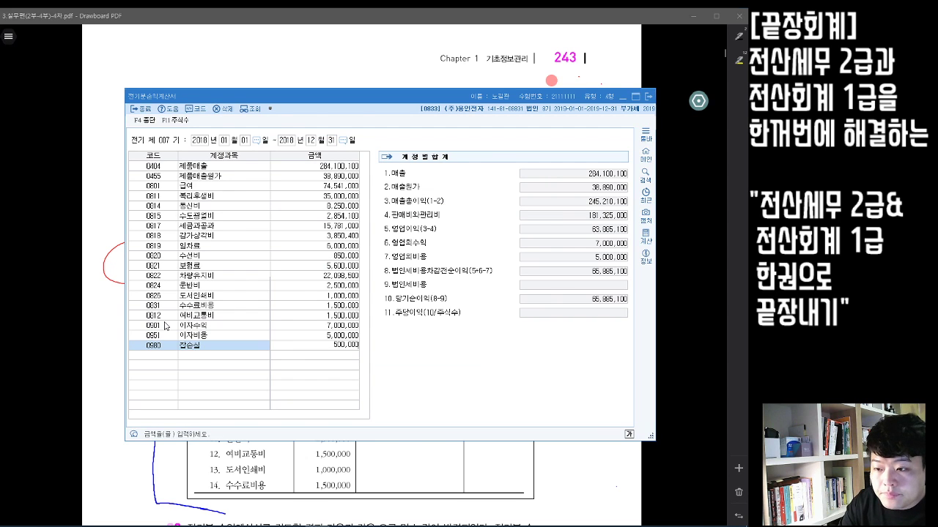
key("Return")
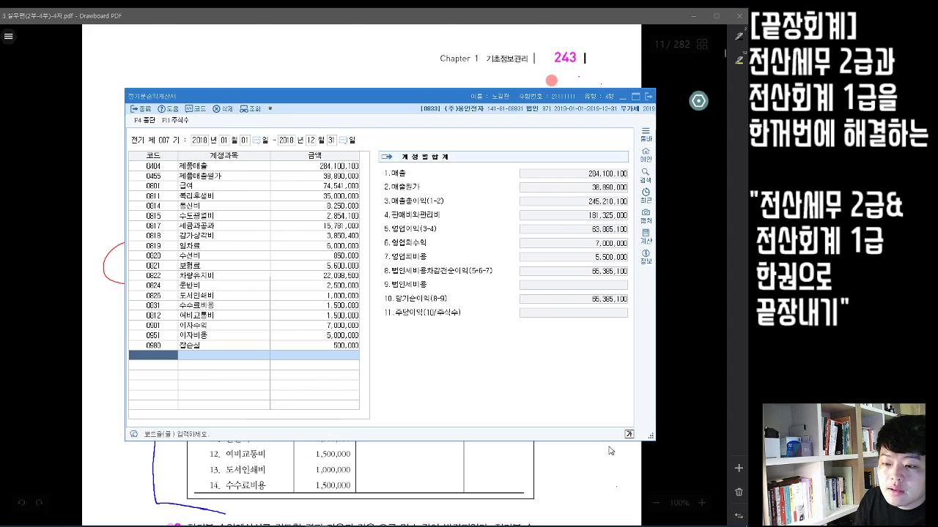
- Compare the statement totals with the textbook's 손익계산서 in Drawboard PDF, and close the 전기분손익계산서 window
key("alt+Tab")
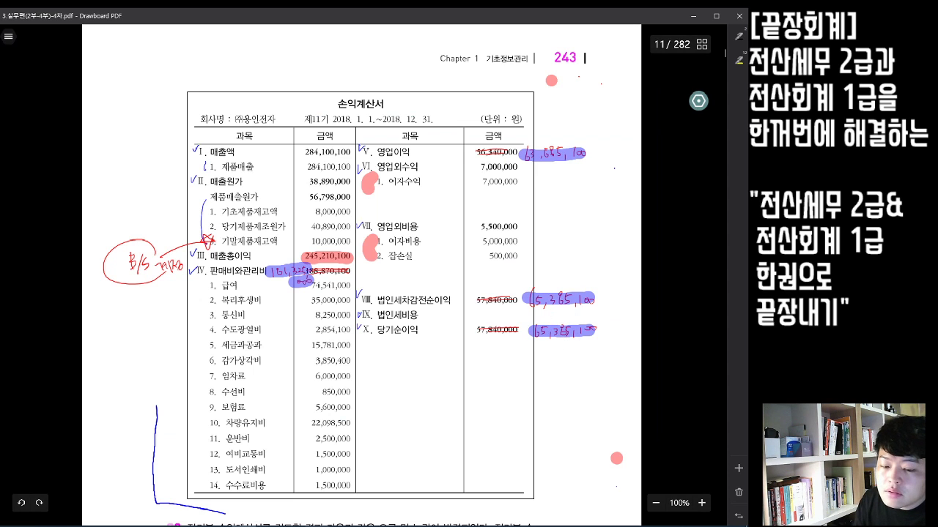
left_click(317, 526)
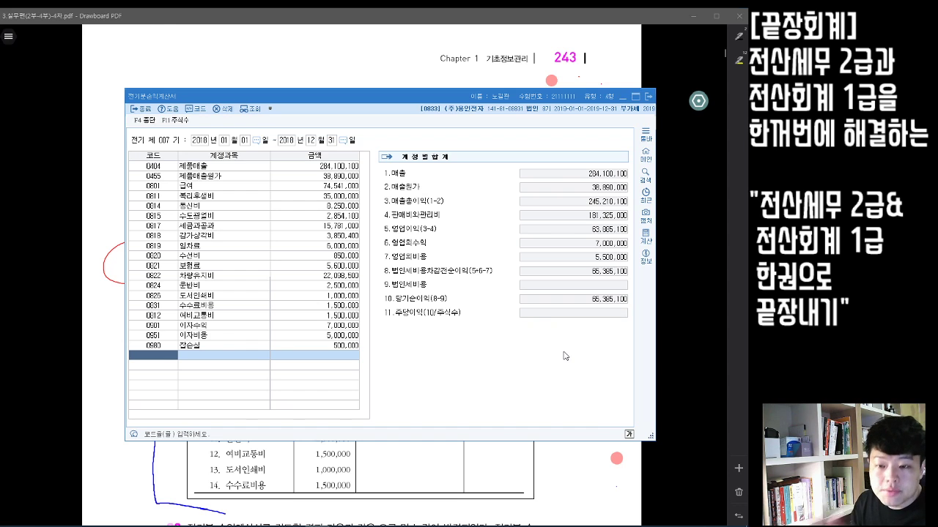
left_click(649, 96)
- In question 02 on page 243, use the blue pen to bracket 전기분 손익계산서, underline 오류 및 누락 and circle 수정
scroll(517, 330, "down", 5)
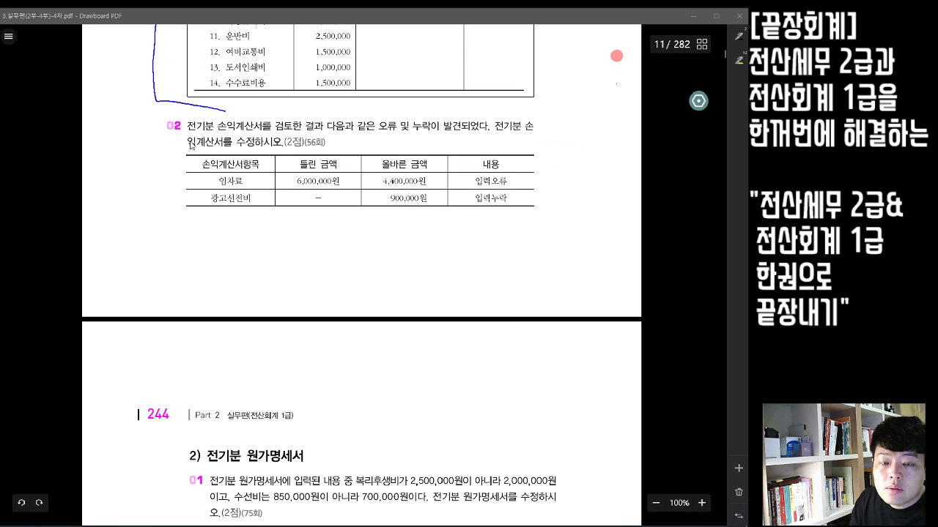
left_click(678, 330)
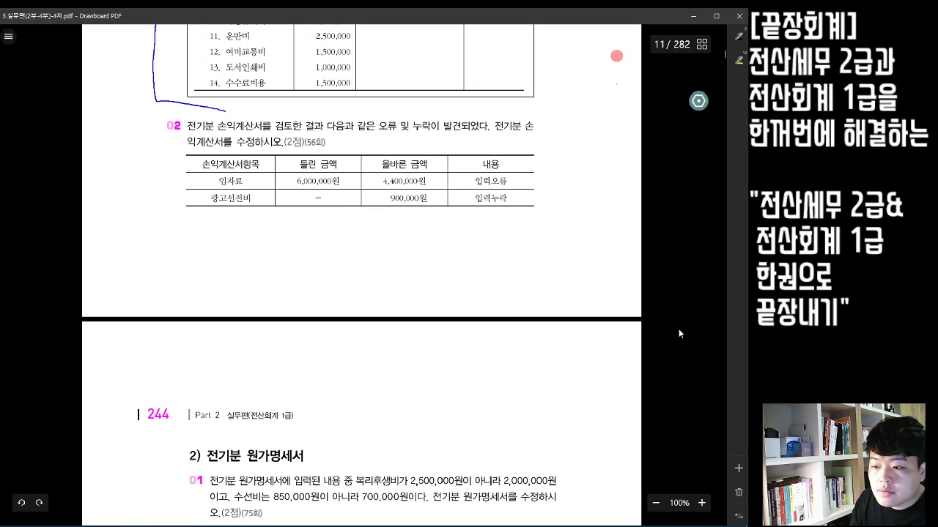
scroll(678, 331, "down", 2)
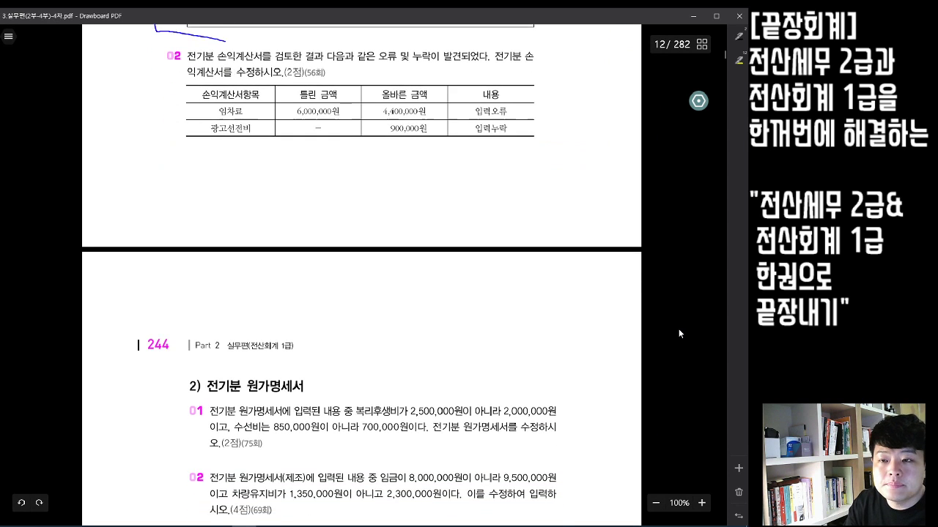
scroll(678, 330, "down", 1)
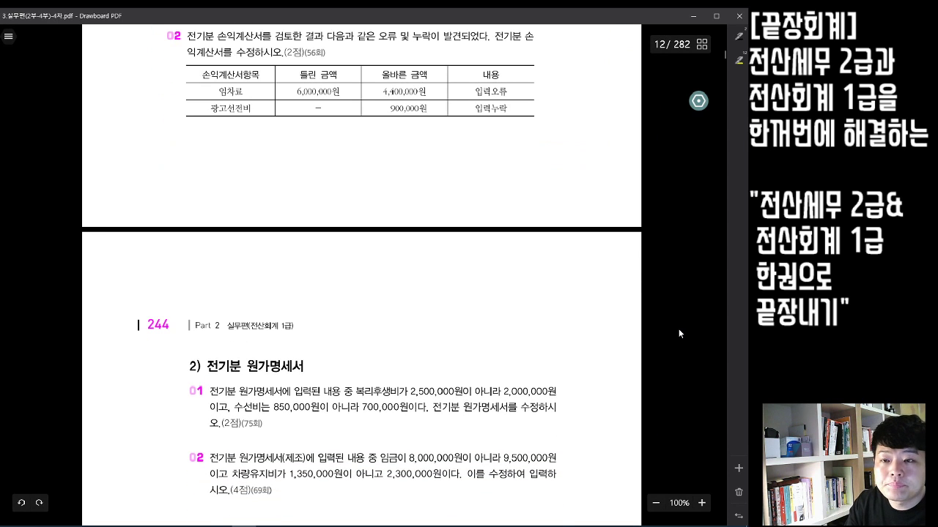
left_click(702, 101)
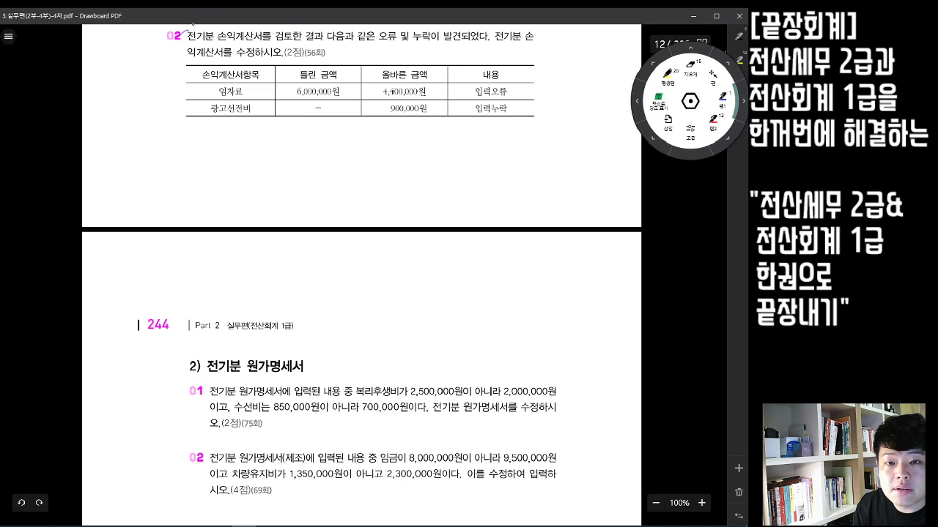
left_click_drag(189, 30, 186, 45)
left_click_drag(258, 32, 262, 45)
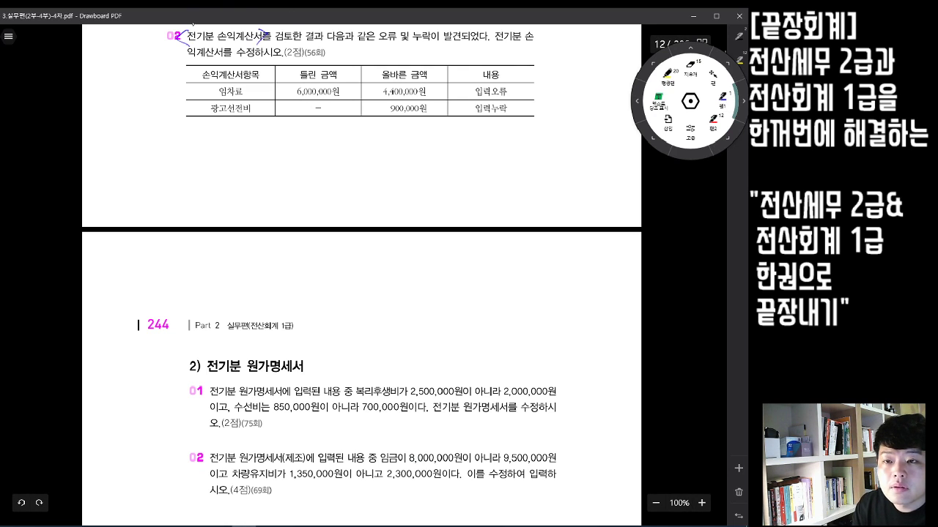
left_click_drag(381, 43, 437, 44)
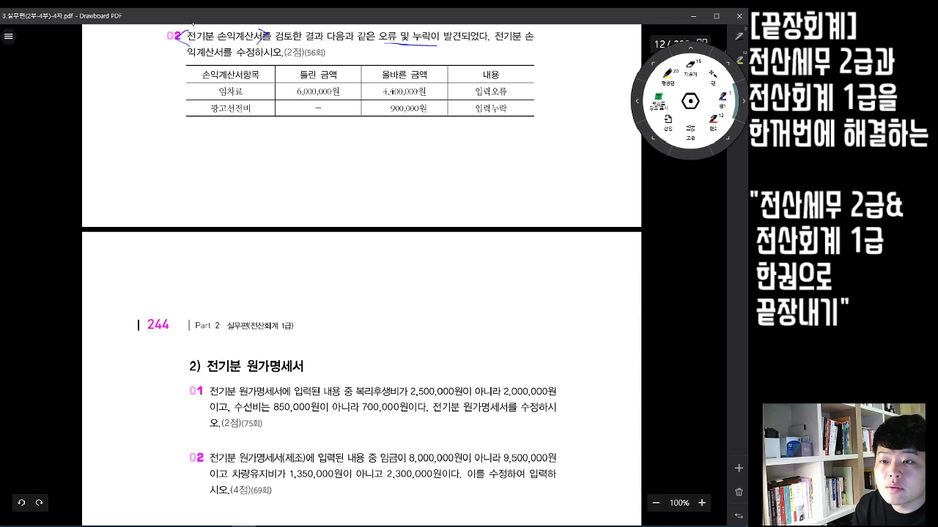
left_click_drag(261, 36, 236, 46)
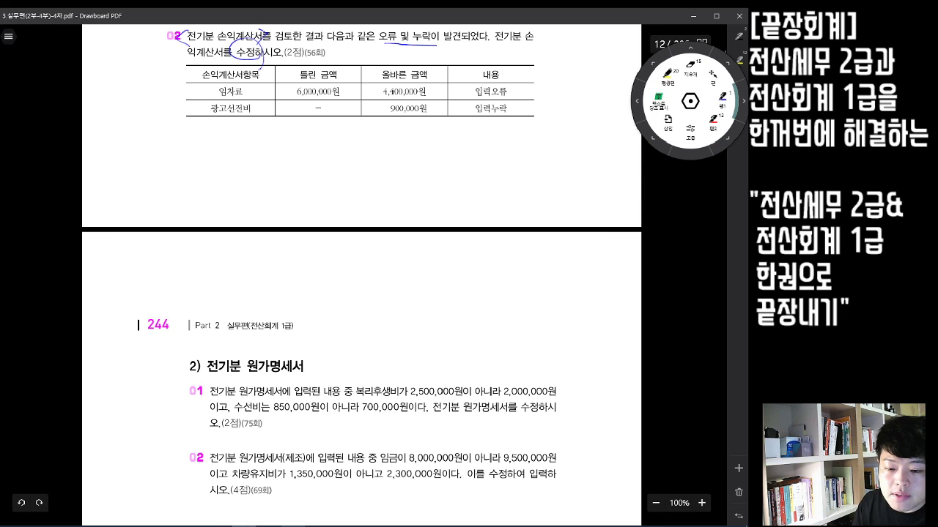
- Switch to KcLep, reopen 전기분손익계산서 placed below the question's table, and set the 임차료 amount to 4,400,000
key("alt+Tab")
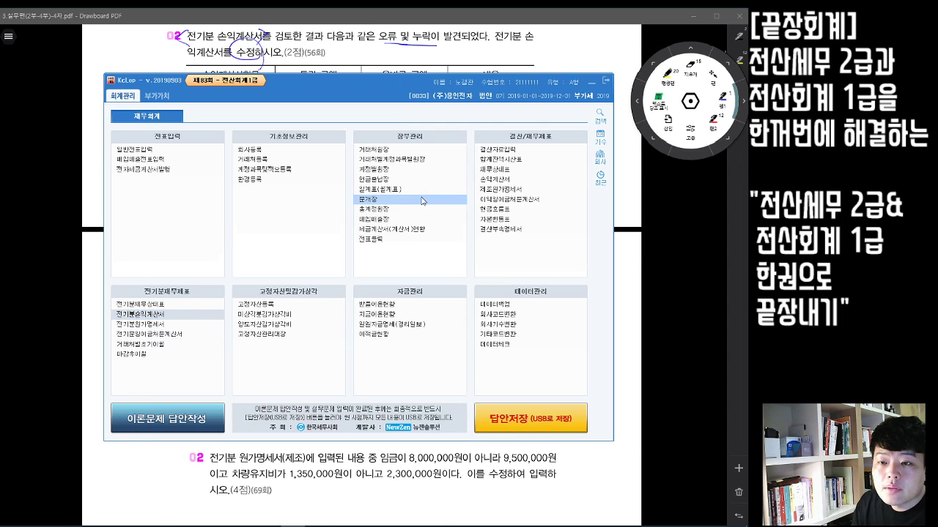
left_click_drag(493, 79, 489, 136)
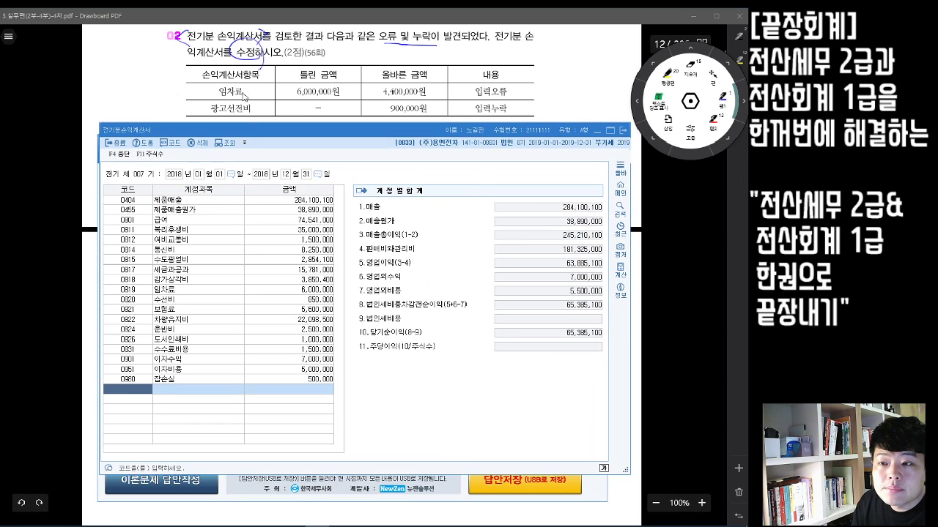
left_click(164, 291)
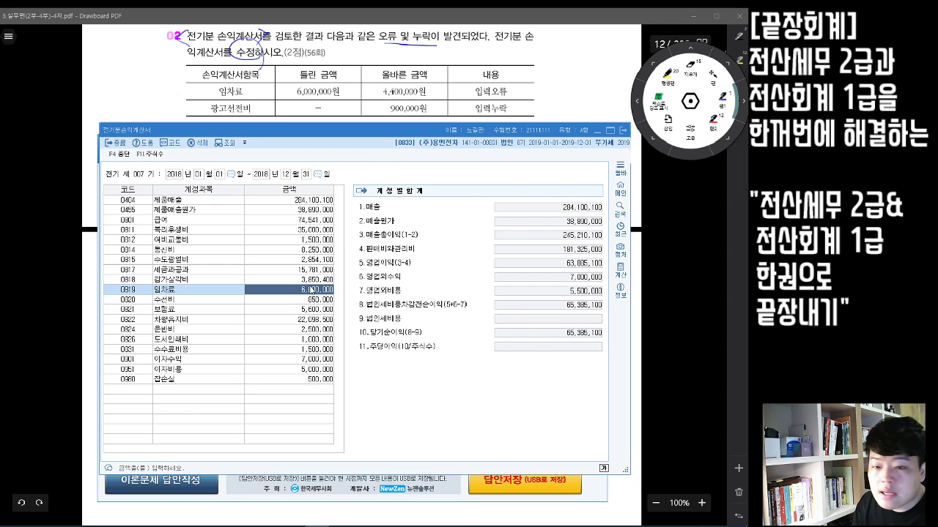
type("4400")
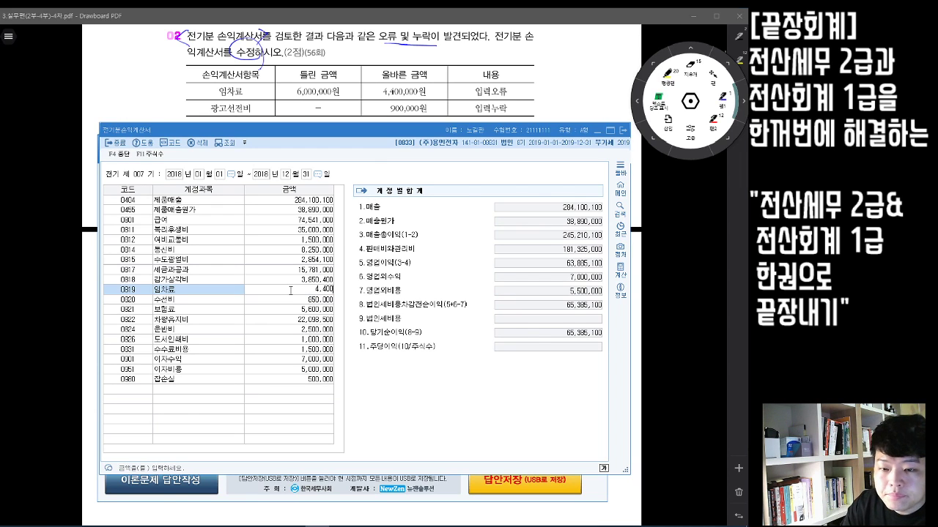
key("plus")
key("Return")
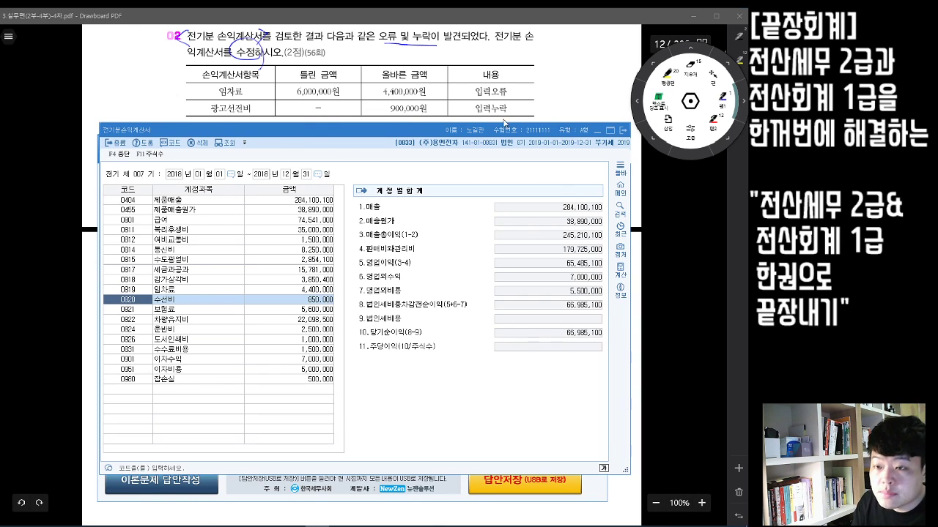
- Look up 광고, add 광고선전비 (0833) in the blank row, and enter 900,000 as its amount
left_click(142, 390)
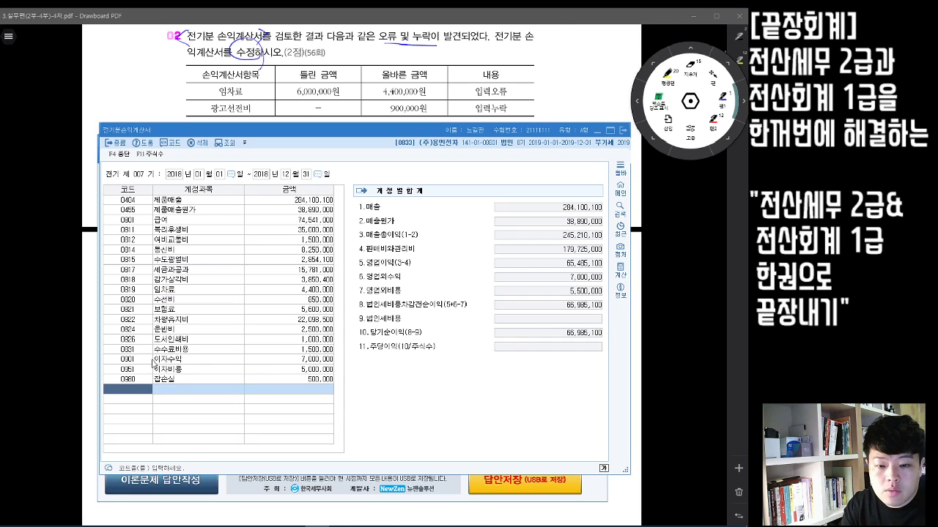
type("광고")
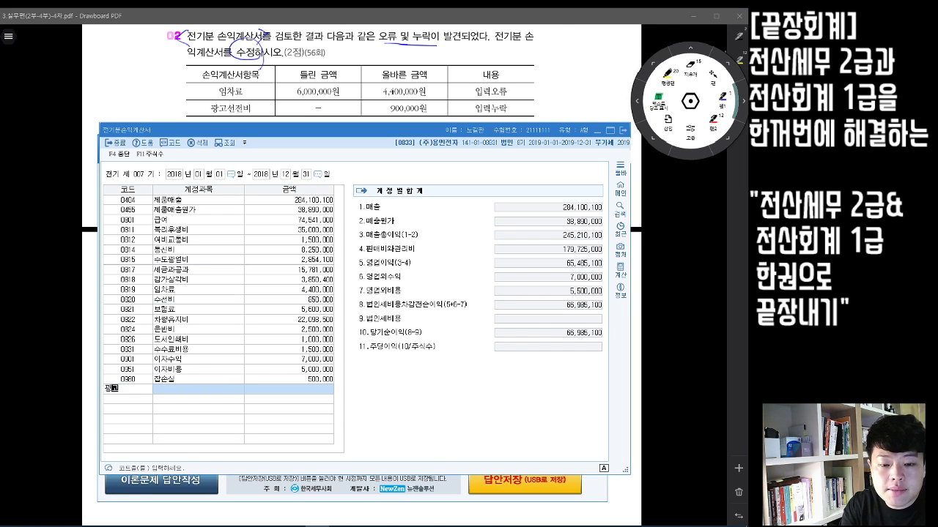
key("Return")
key("Return")
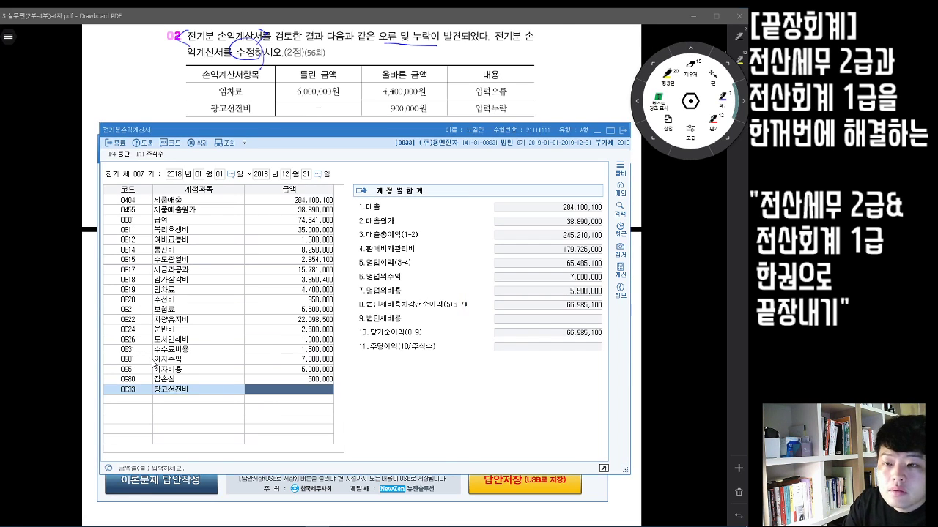
type("900000")
key("Return")
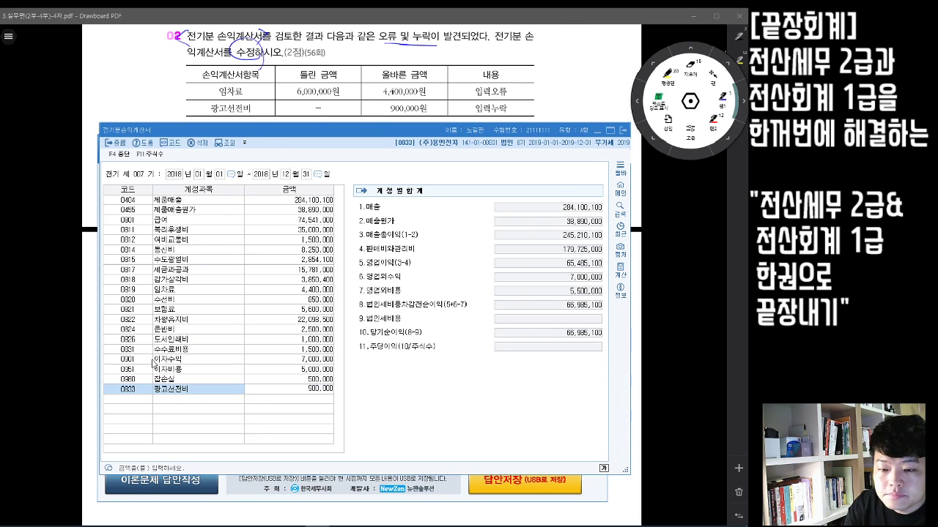
key("Return")
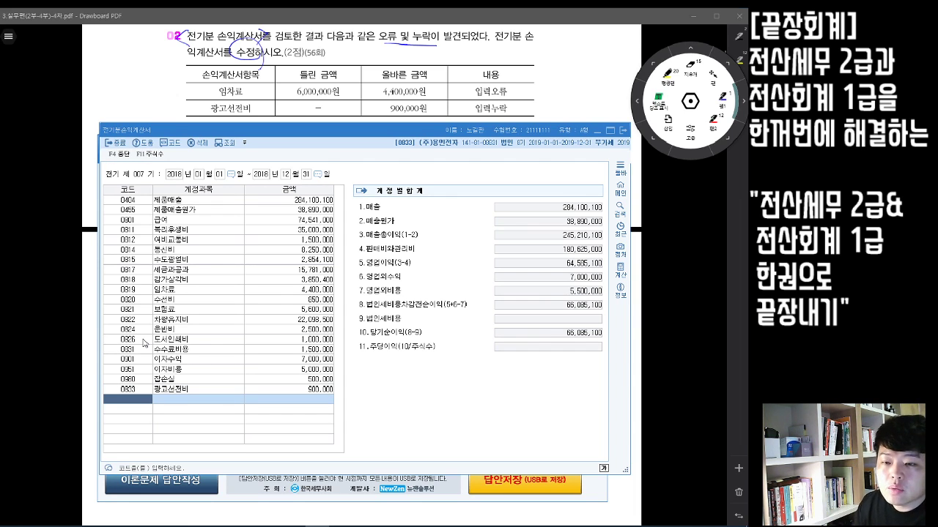
- Close the income statement and, in Drawboard PDF, bracket the 전기분 원가명세서 wording of questions 01 and 02 on page 244 in blue
left_click(621, 130)
left_click(627, 167)
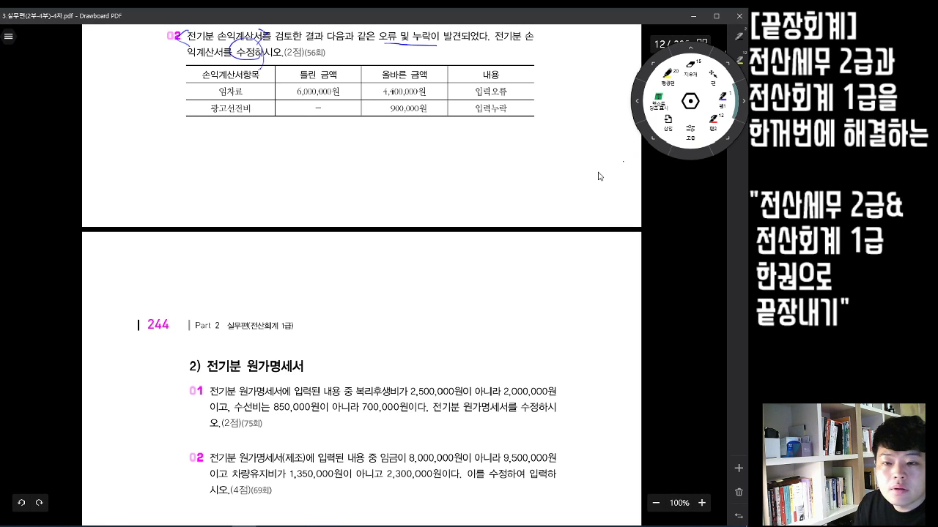
scroll(412, 277, "down", 3)
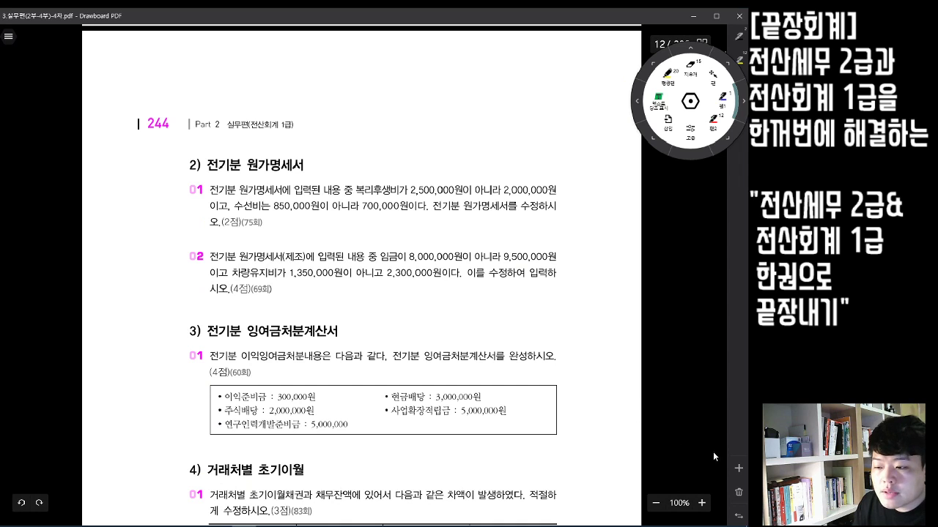
scroll(555, 369, "down", 1)
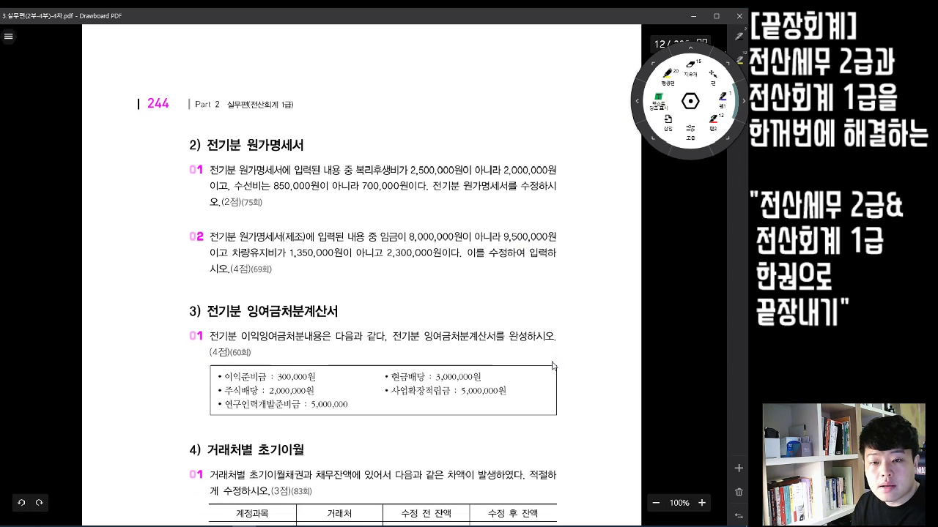
scroll(449, 268, "down", 1)
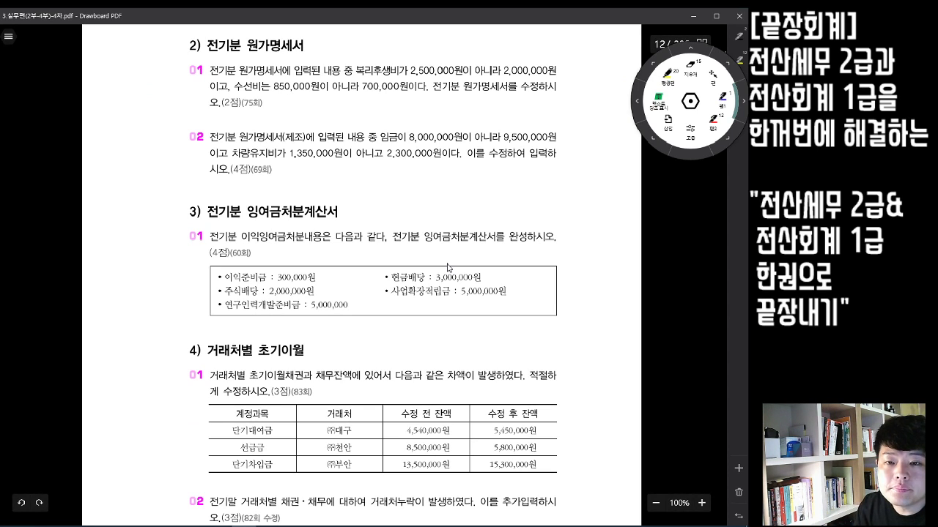
left_click_drag(211, 64, 218, 83)
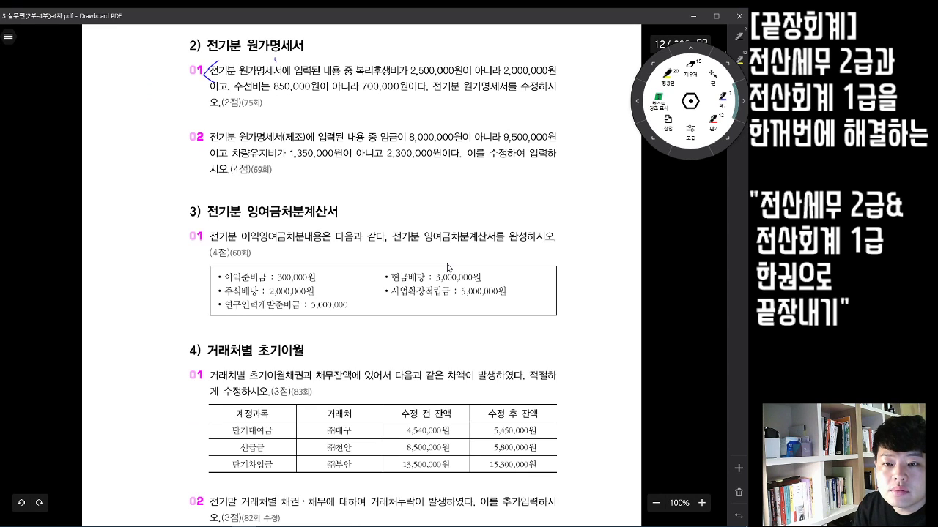
left_click_drag(275, 59, 269, 82)
left_click_drag(213, 123, 214, 149)
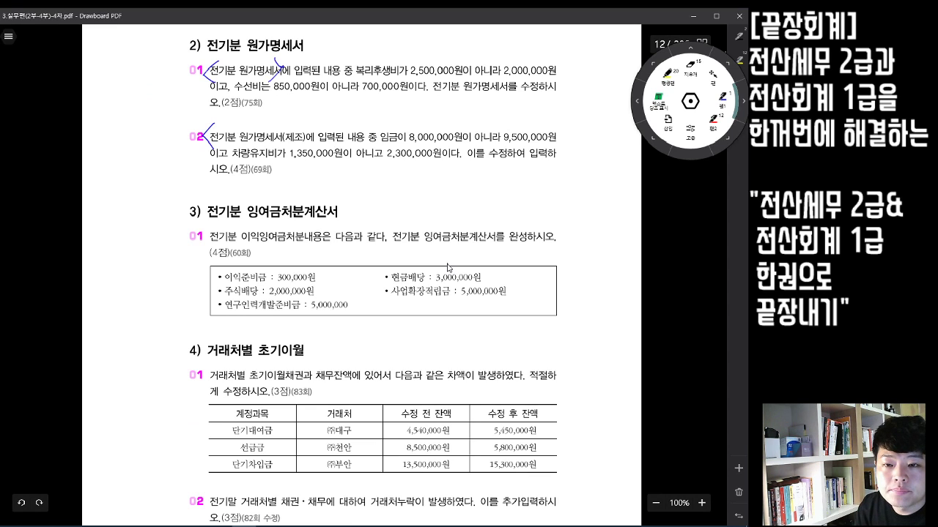
mouse_move(302, 126)
left_mouse_down()
mouse_move(306, 138)
mouse_move(292, 153)
left_mouse_up()
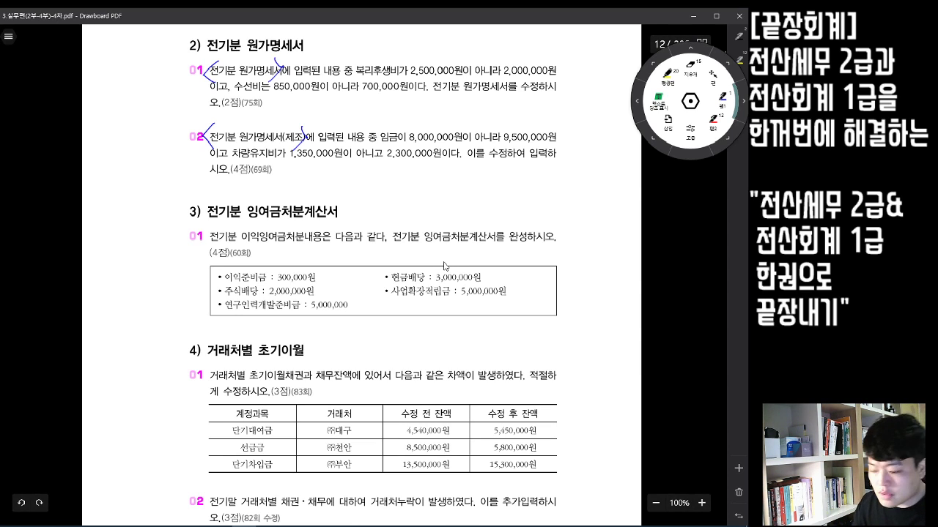
scroll(443, 266, "down", 1)
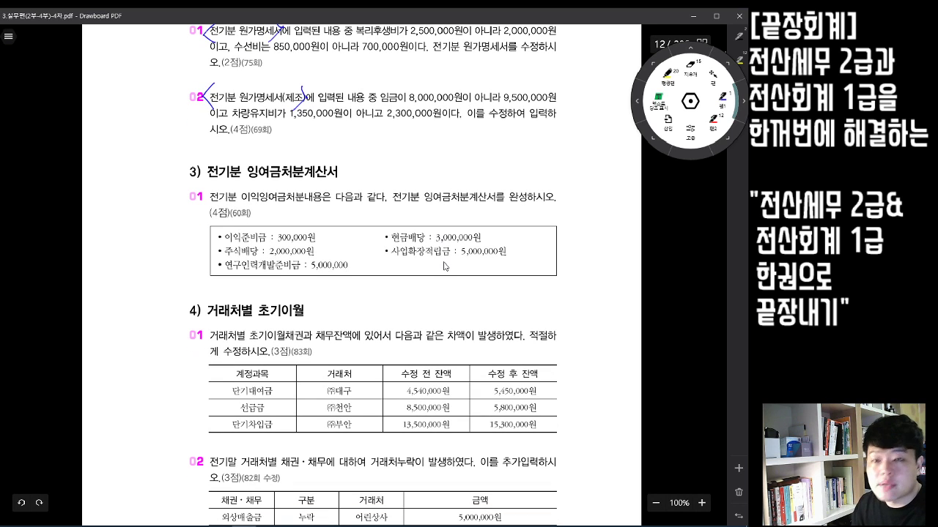
- Switch to KcLep, open 전기분원가명세서, and place its window below cost statement questions 01 and 02
scroll(443, 266, "up", 1)
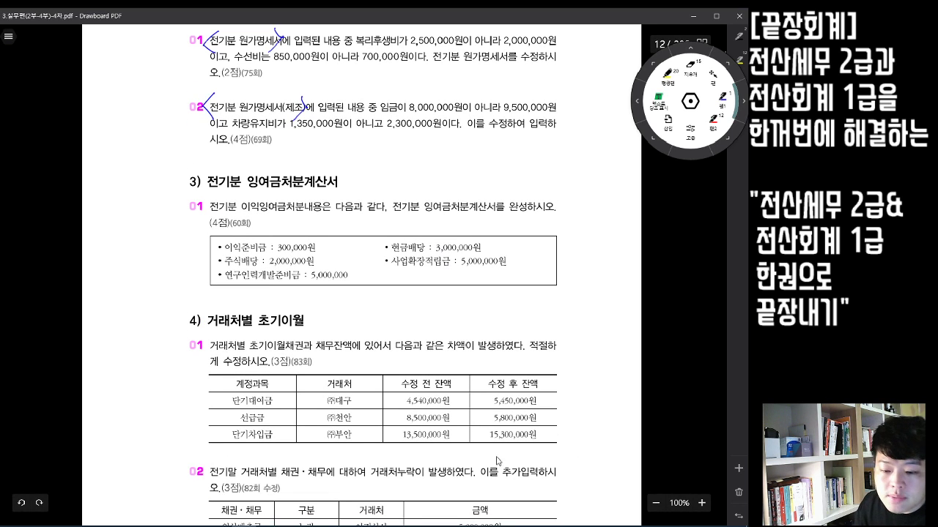
key("alt+Tab")
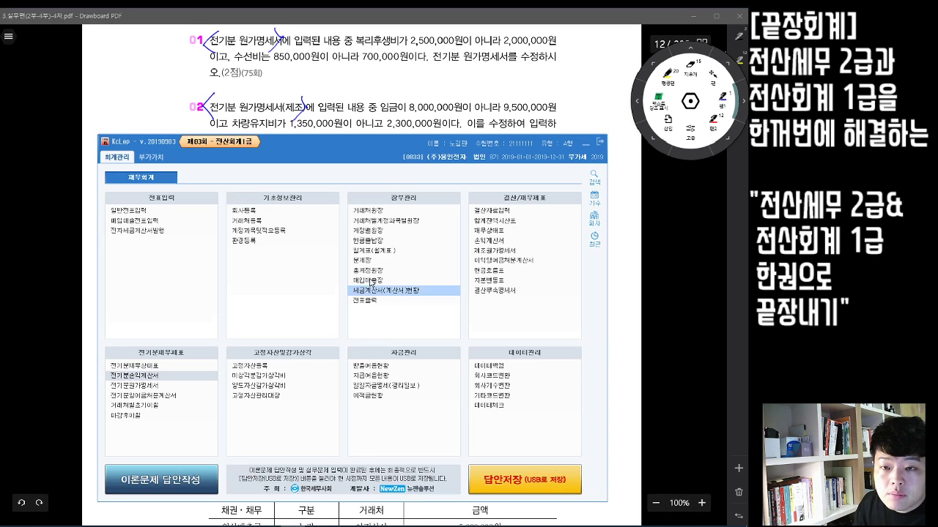
left_click(144, 386)
left_click_drag(334, 34, 334, 137)
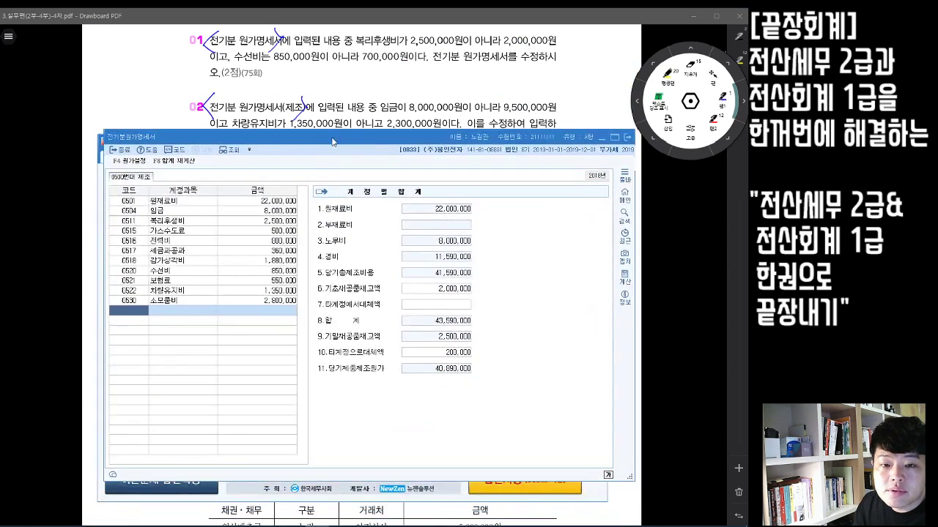
- Examine the cost statement's account rows, including the 원재료비 breakdown, and locate the expense accounts named in the question
left_click(186, 208)
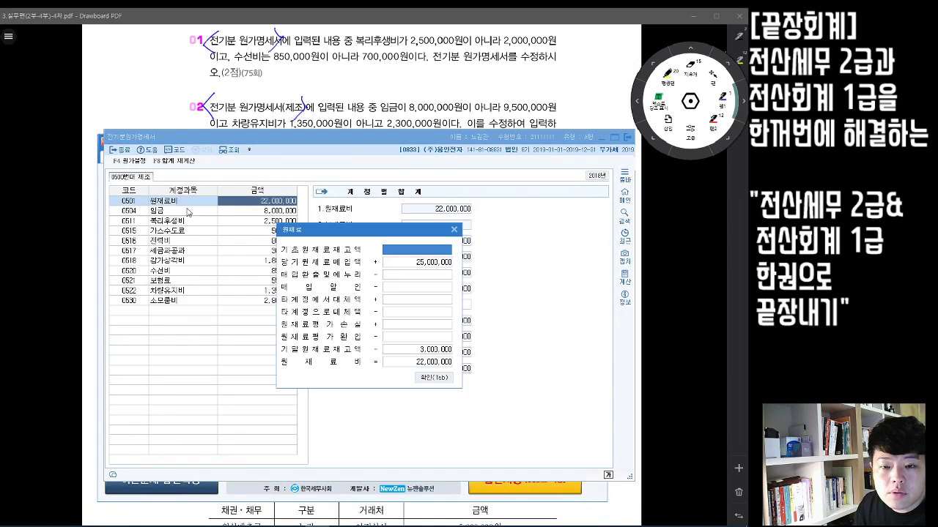
left_click(454, 230)
left_click(264, 230)
left_click(265, 240)
left_click(257, 260)
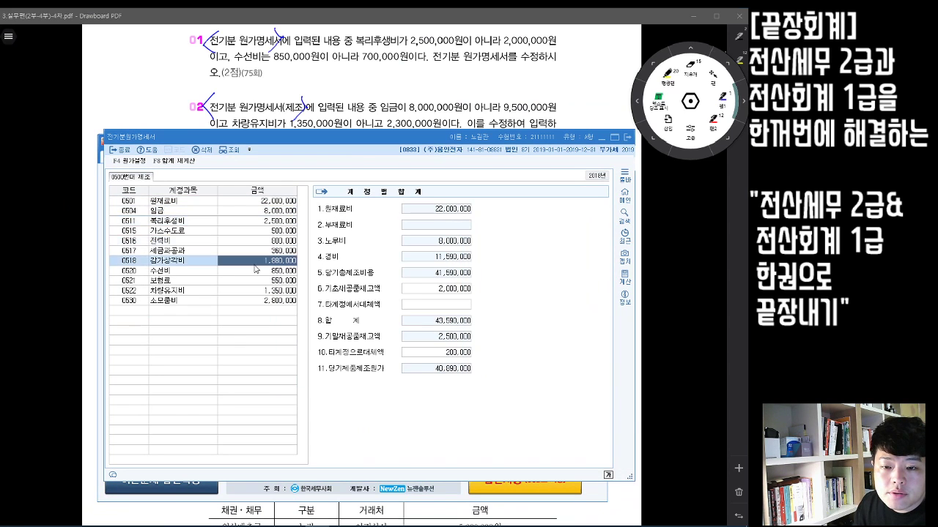
left_click(249, 292)
left_click(250, 302)
left_click(257, 283)
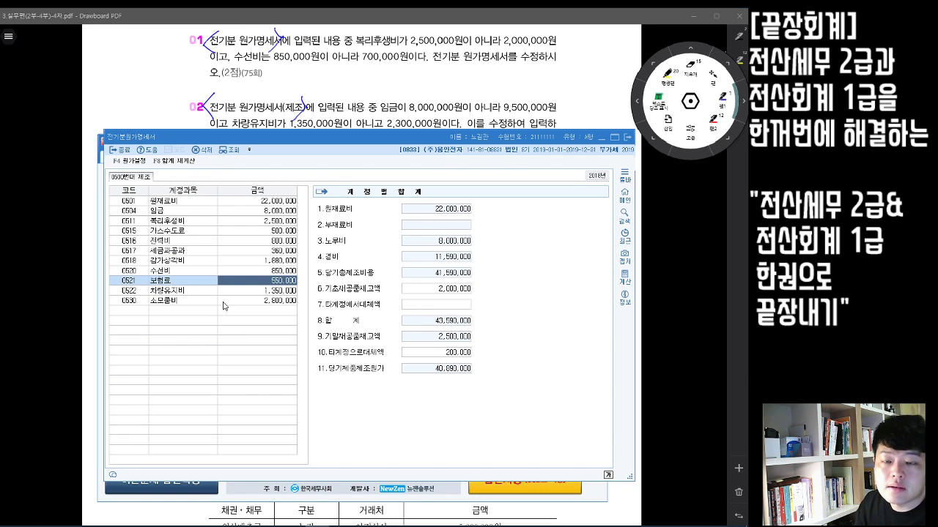
- Set the 복리후생비 amount to 2,000,000 and the 수선비 amount to 700,000, and close the cost statement
left_click(260, 226)
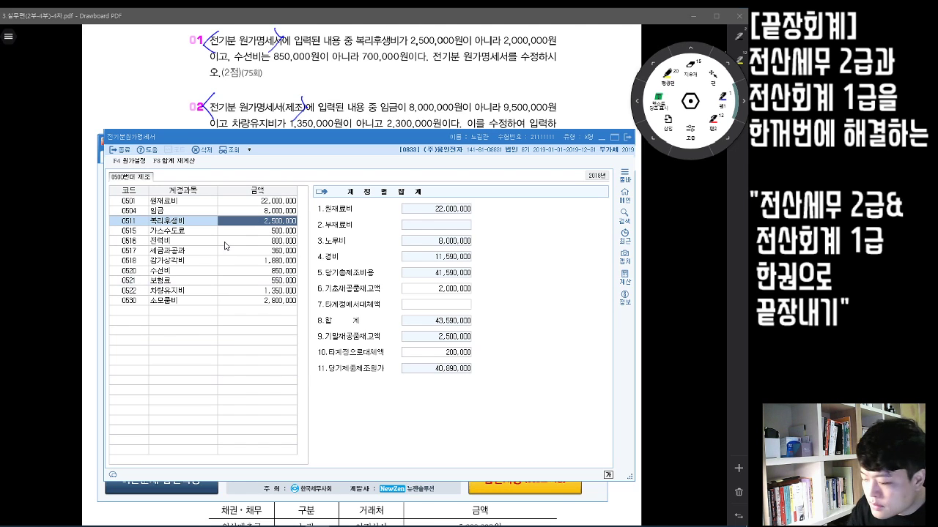
type("2000000")
key("Return")
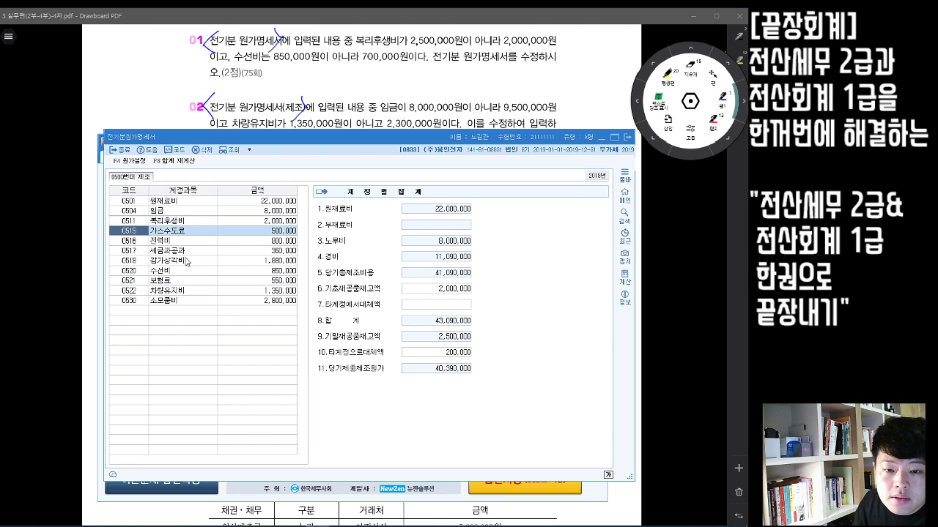
left_click(260, 274)
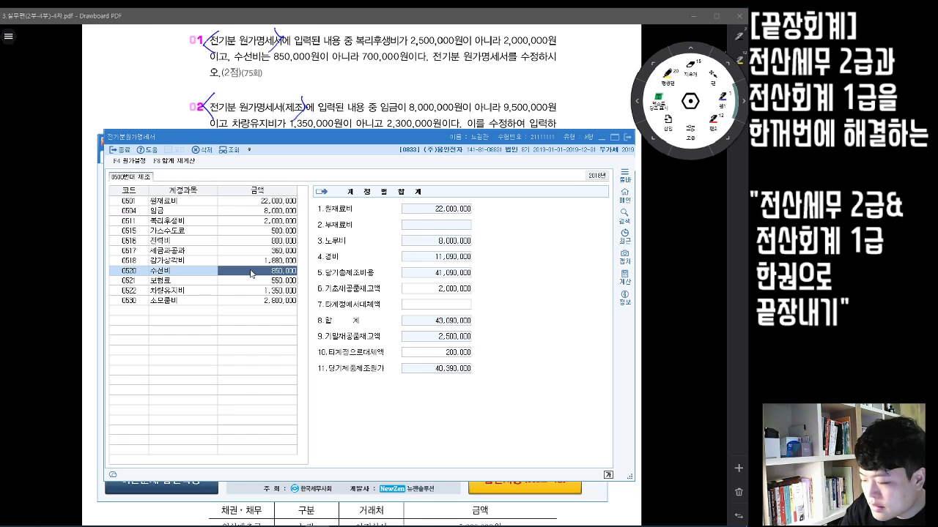
type("700000")
key("Return")
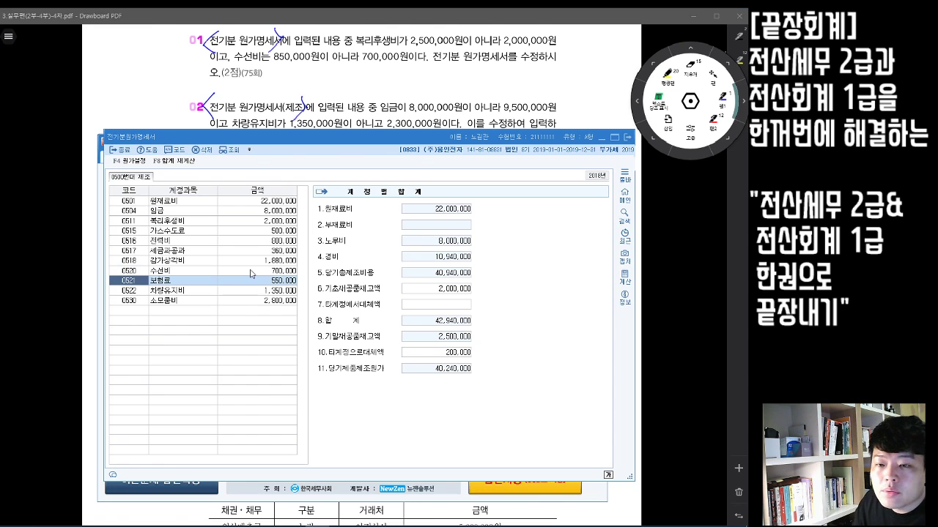
left_click(626, 137)
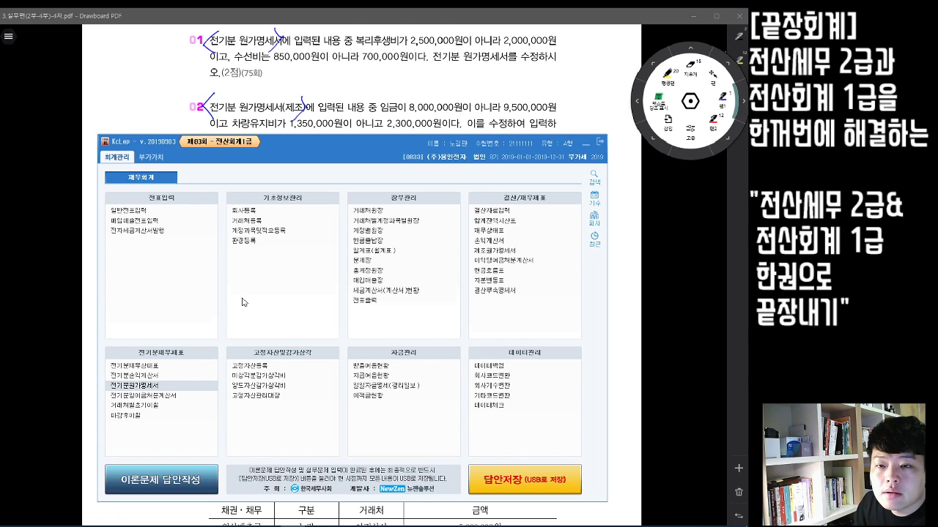
- Reopen 전기분원가명세서 just below the question 02 text and set the 임금 amount to 9,500,000
double_click(150, 386)
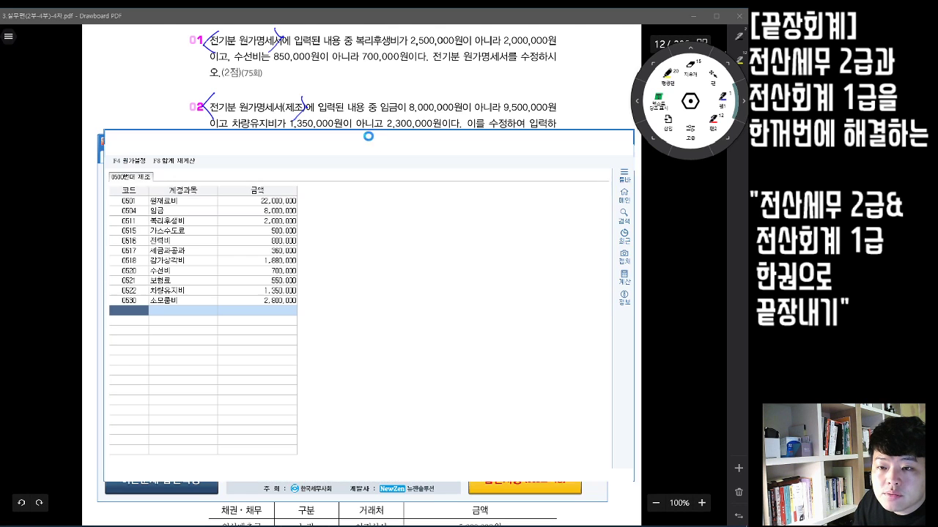
left_click_drag(371, 143, 377, 151)
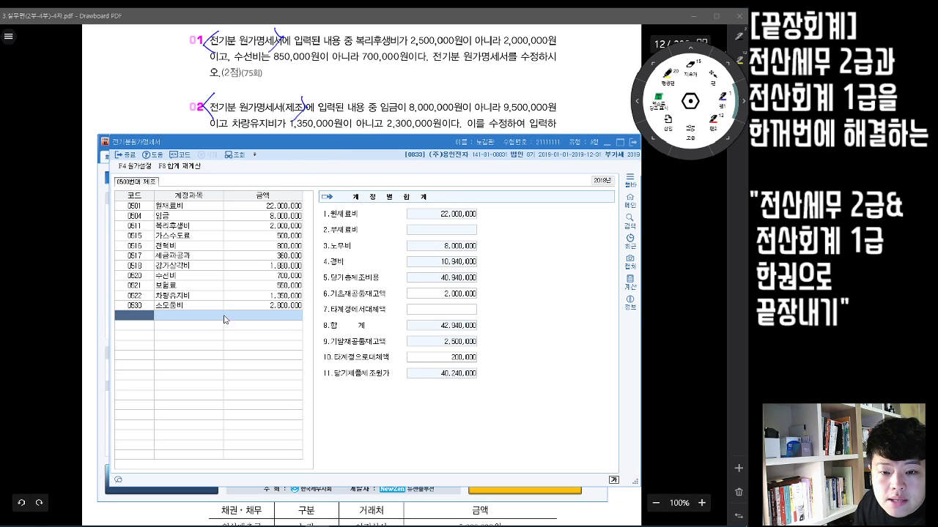
left_click(252, 217)
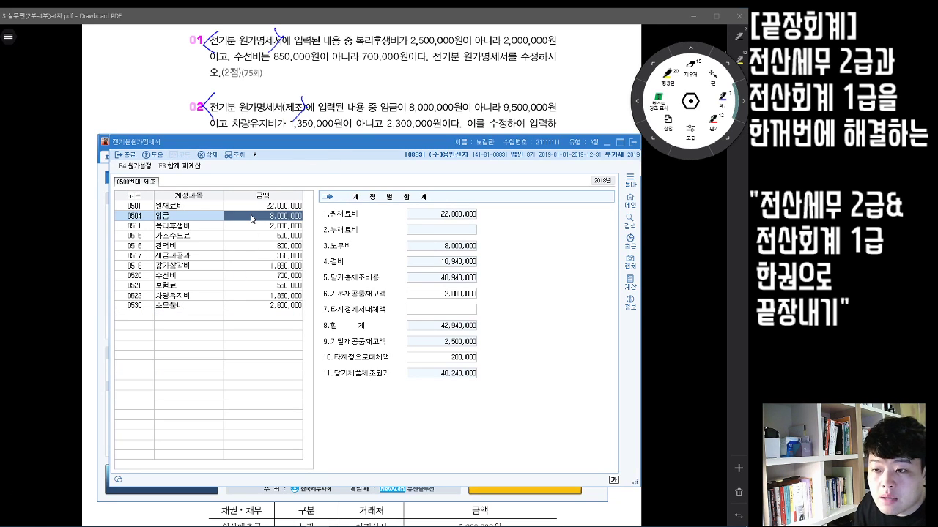
type("9,")
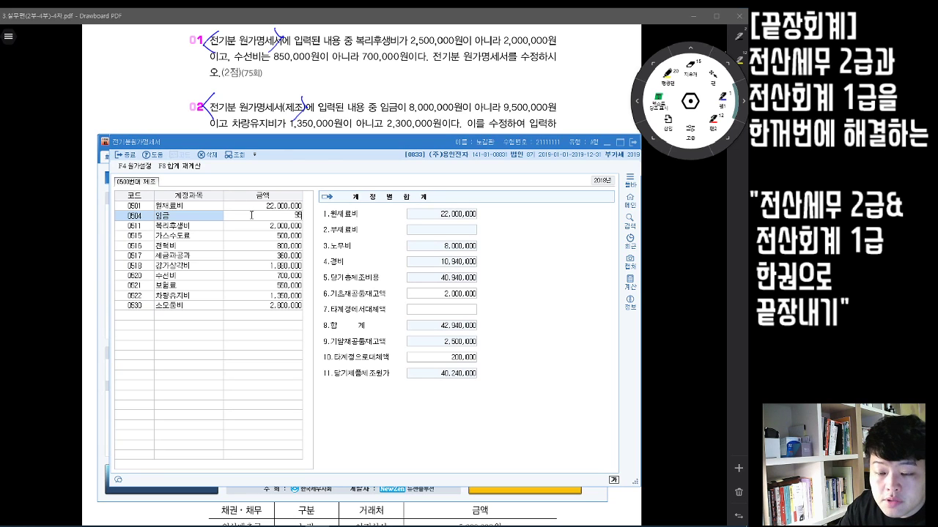
type("500,000")
key("Return")
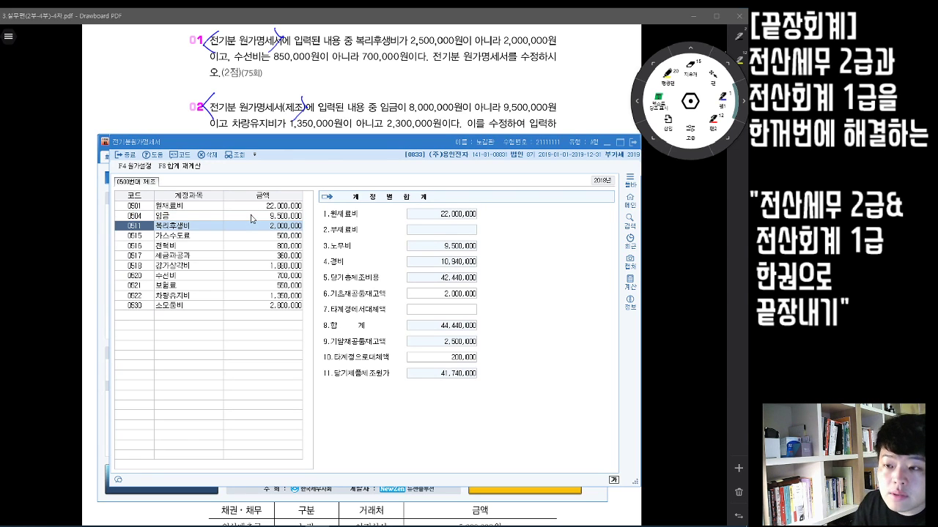
- Set the 차량유지비 amount to 2,300,000 and close the cost statement
left_click(234, 296)
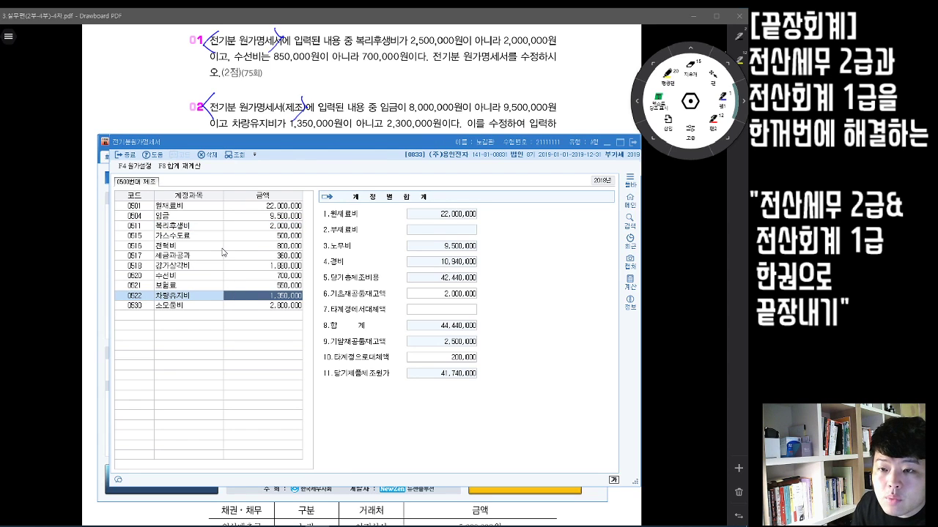
type("2300000")
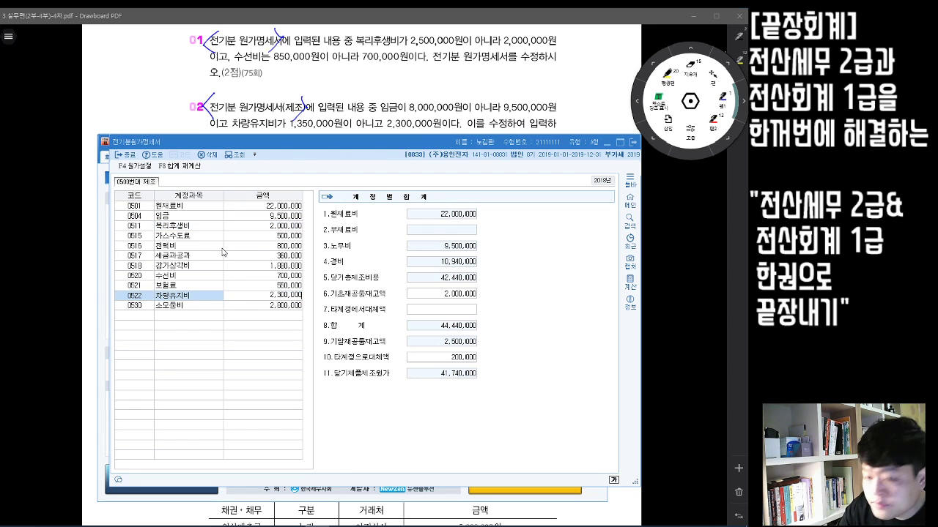
key("Return")
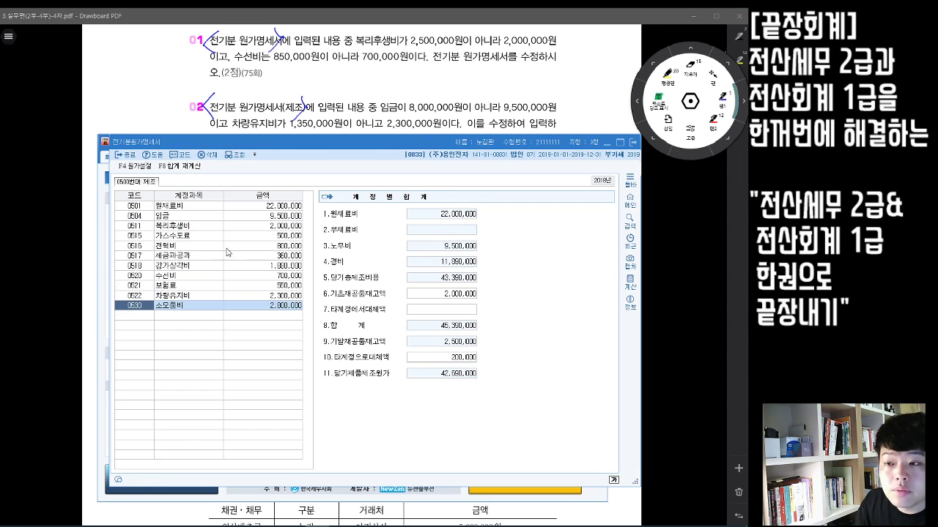
left_click(635, 143)
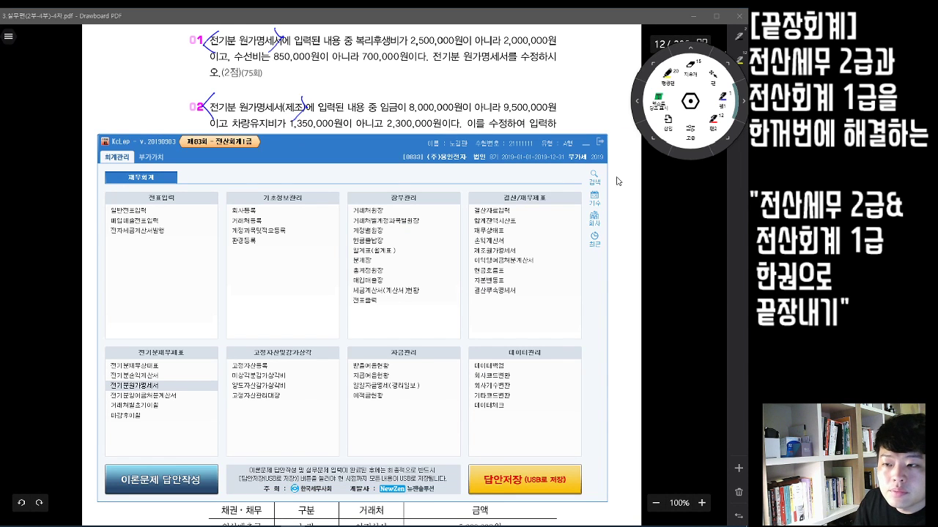
- Switch to Drawboard PDF and, in question 01 of section 3), bracket 전기분 이익잉여금처분 and 전기분 잉여금처분계산서 in blue
left_click(657, 189)
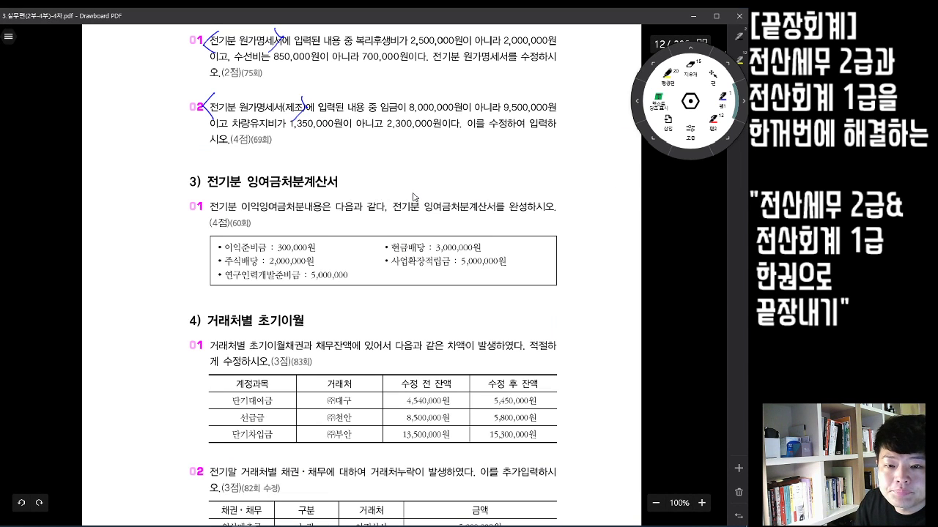
scroll(415, 198, "down", 3)
scroll(442, 193, "up", 3)
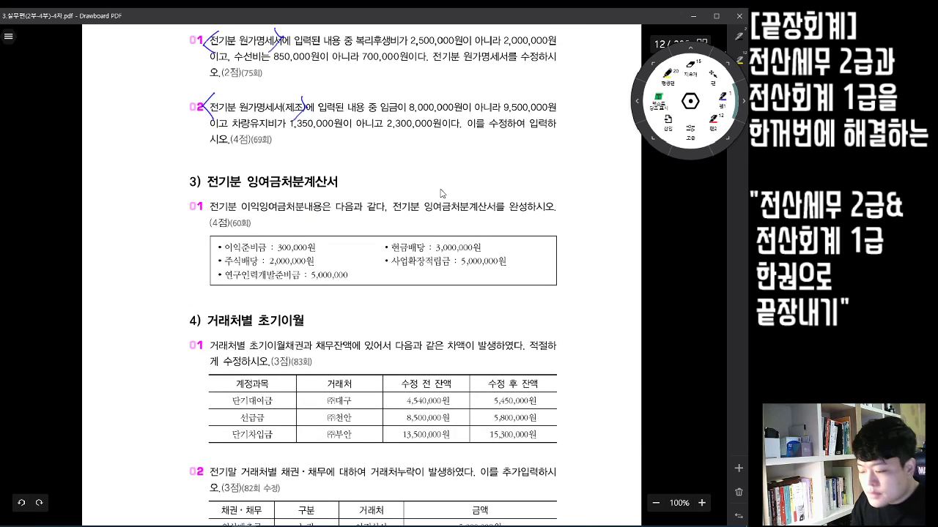
scroll(441, 193, "down", 1)
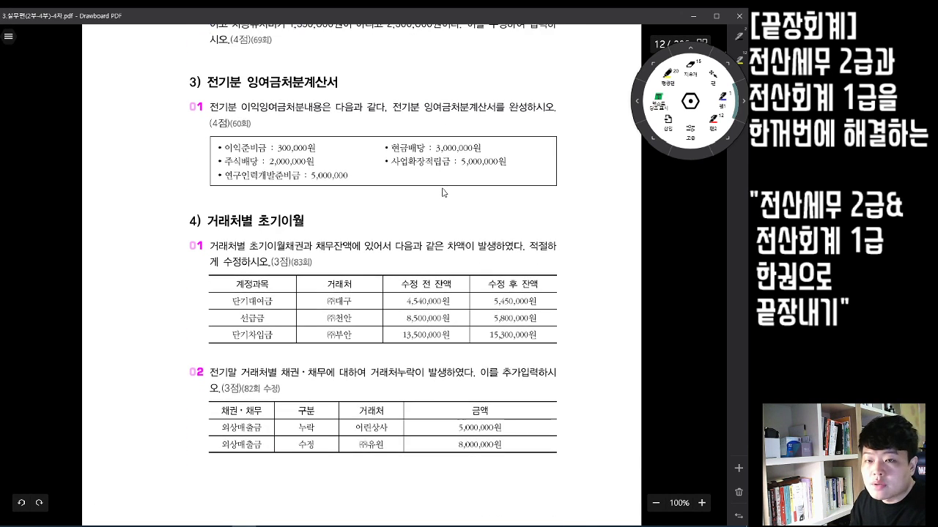
scroll(442, 192, "down", 1)
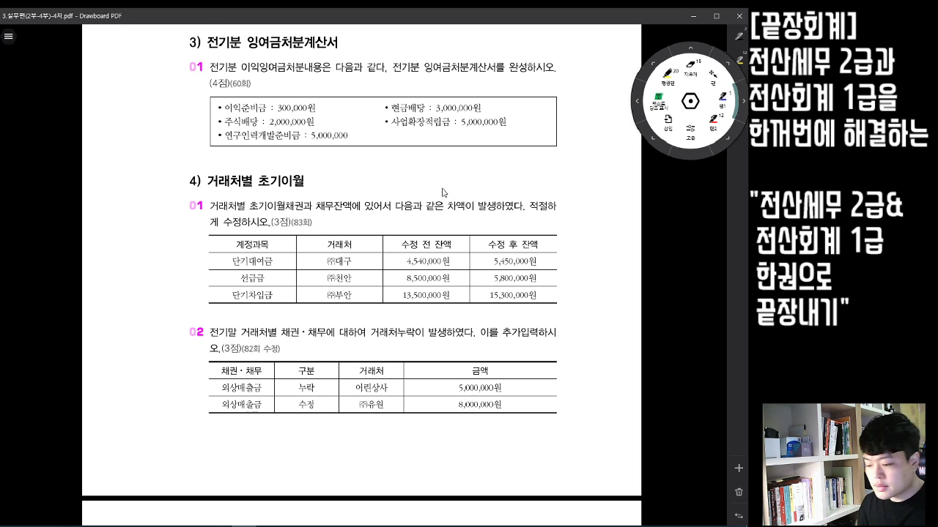
scroll(442, 193, "down", 1)
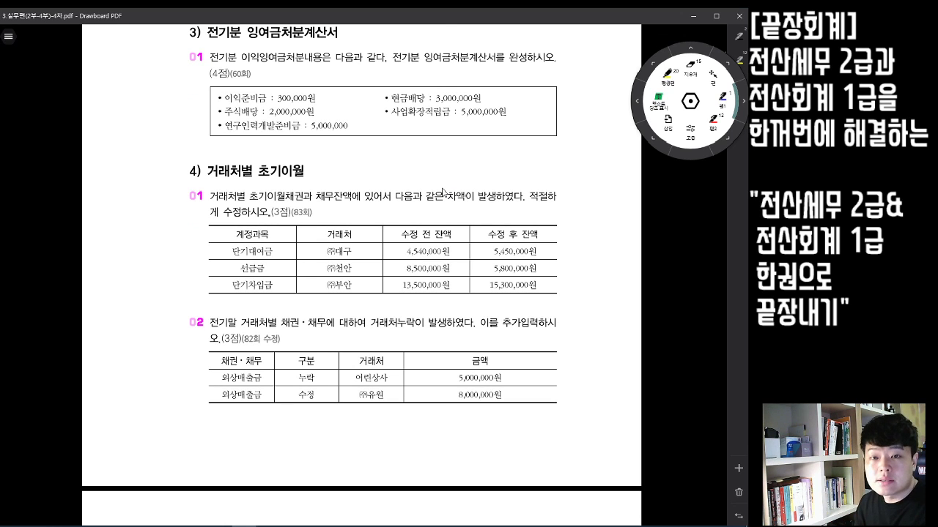
scroll(441, 193, "down", 1)
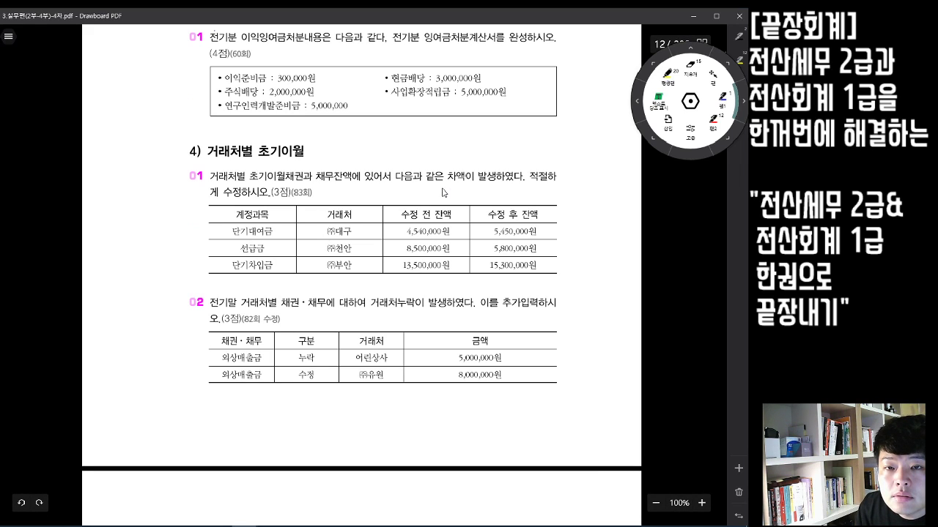
left_click_drag(214, 31, 213, 50)
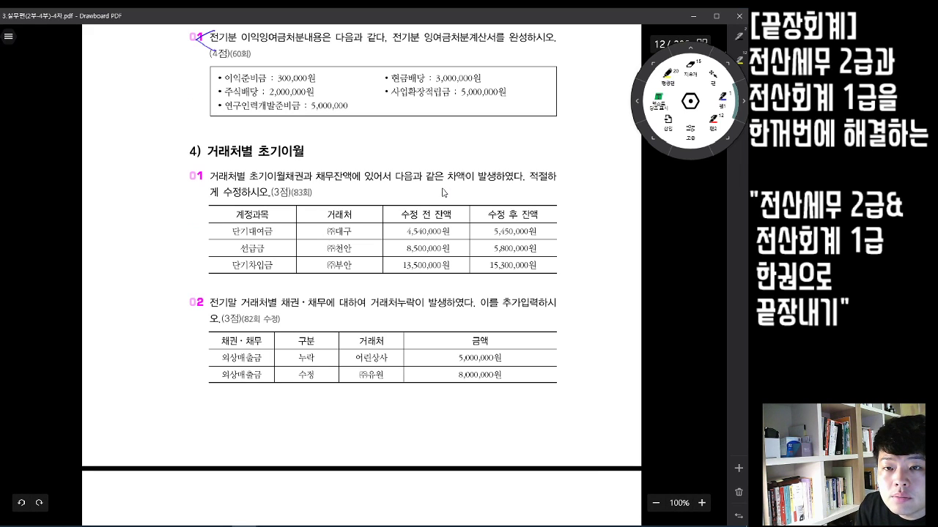
mouse_move(282, 29)
left_mouse_down()
mouse_move(299, 37)
mouse_move(284, 49)
left_mouse_up()
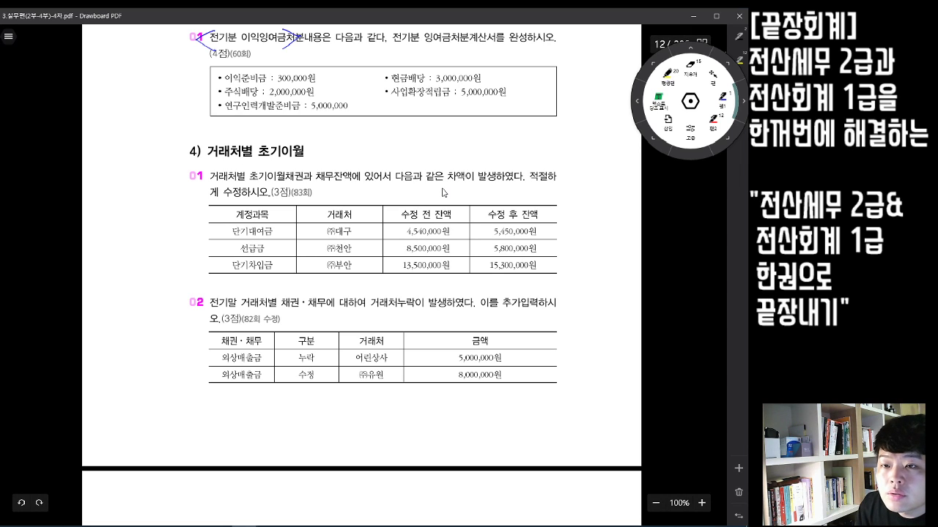
left_click_drag(396, 31, 400, 49)
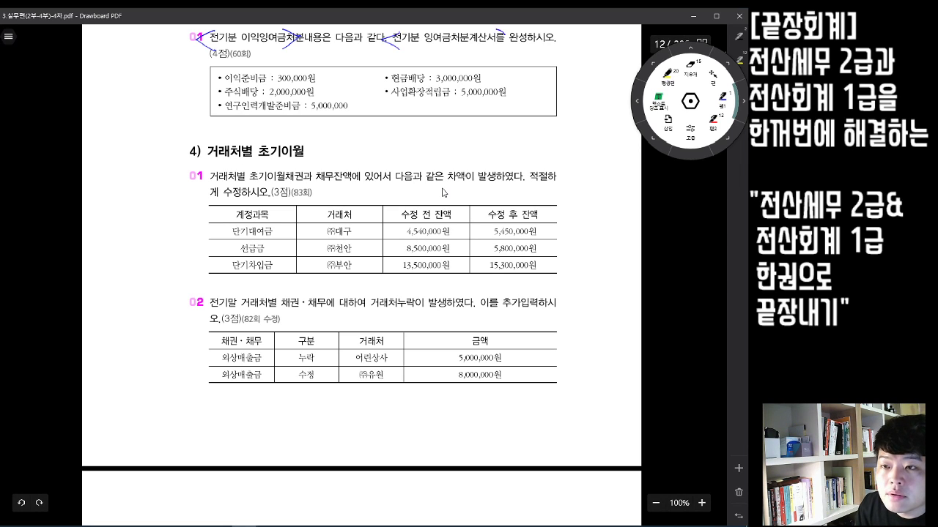
left_click_drag(498, 31, 504, 49)
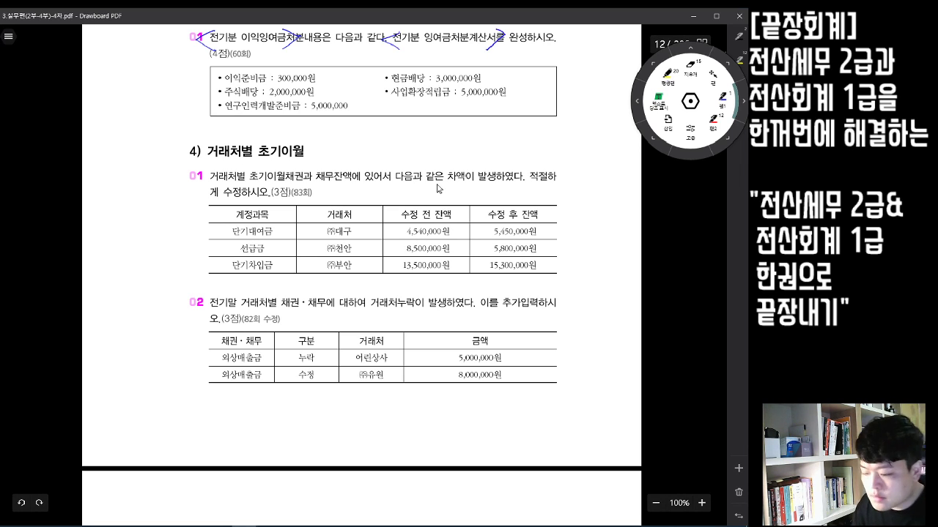
- Switch to KcLep, open 전기분잉여금처분계산서 below the question's box, and enter 300,000 for 이익준비금
key("alt+Tab")
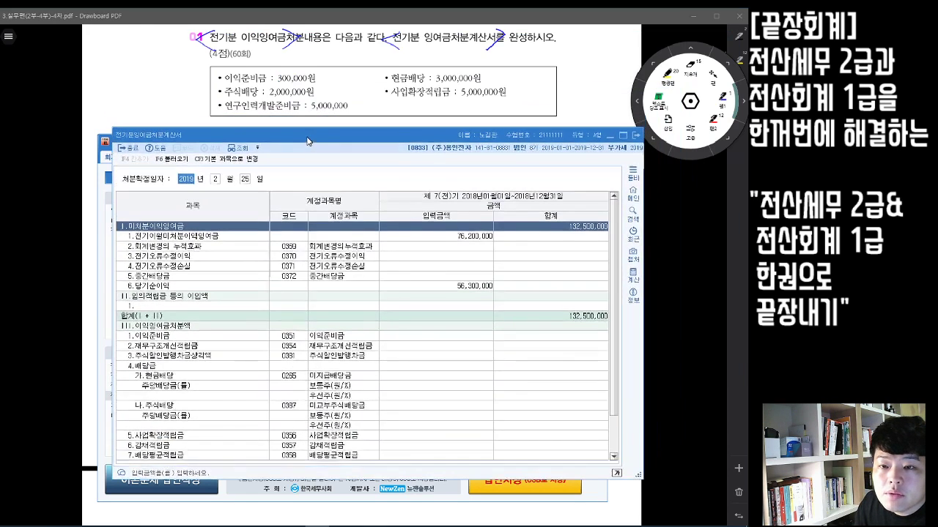
left_click_drag(307, 141, 313, 135)
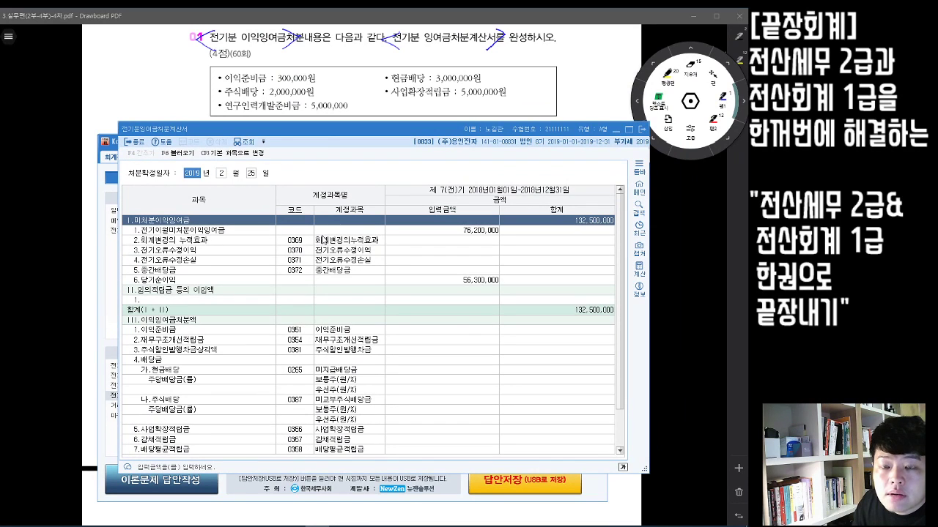
left_click(416, 331)
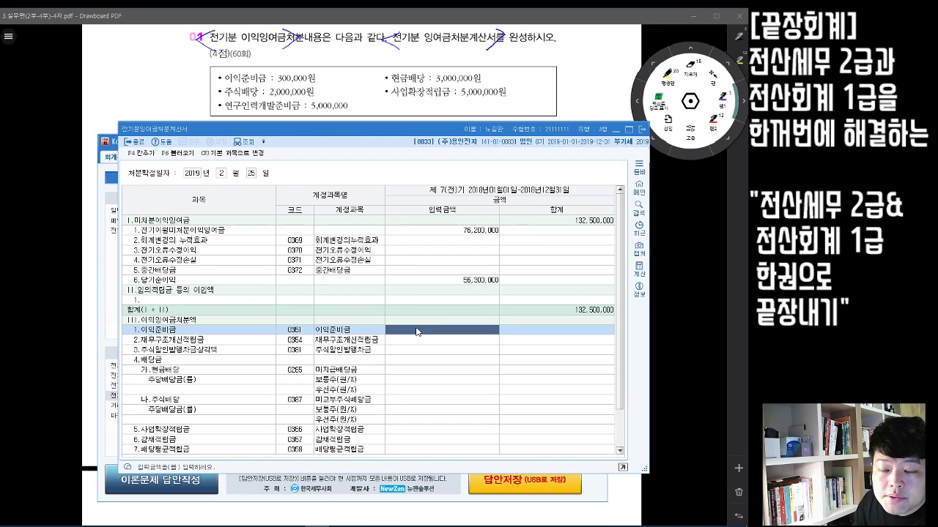
scroll(424, 318, "down", 1)
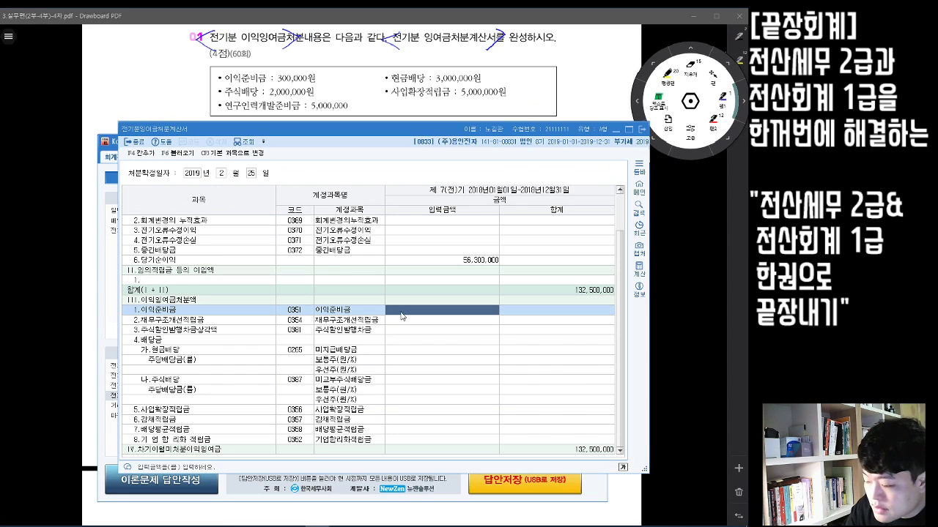
type("3000000")
key("Return")
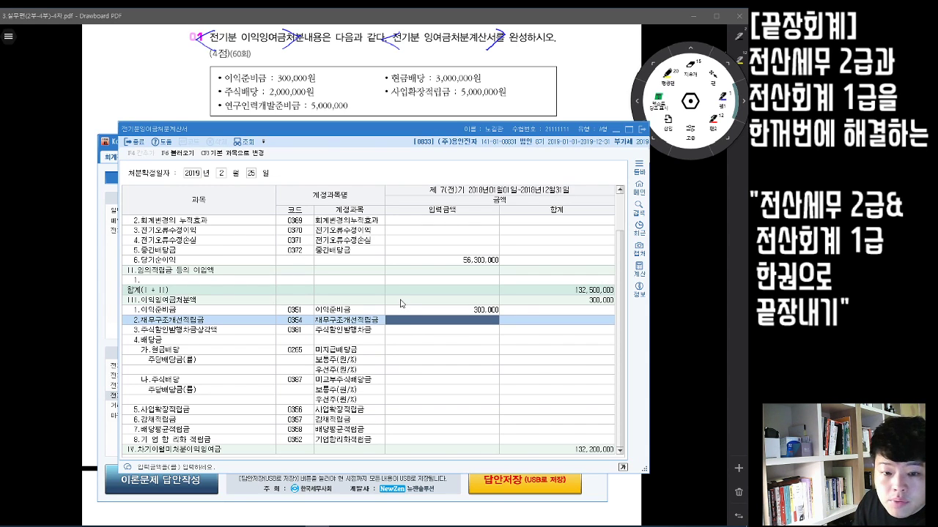
- Enter 3,000,000 for 현금배당 and 2,000,000 for 주식배당 in the appropriation statement
left_click(400, 352)
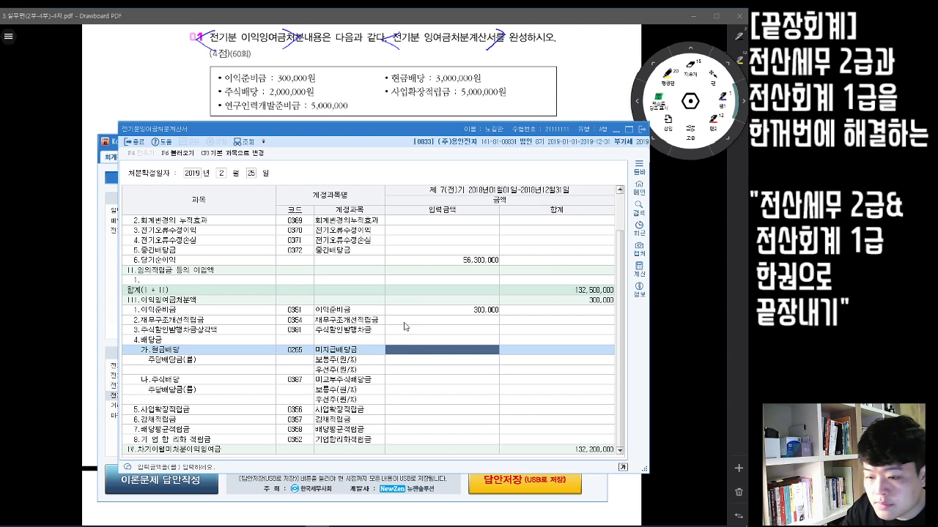
type("3,000,000")
key("Return")
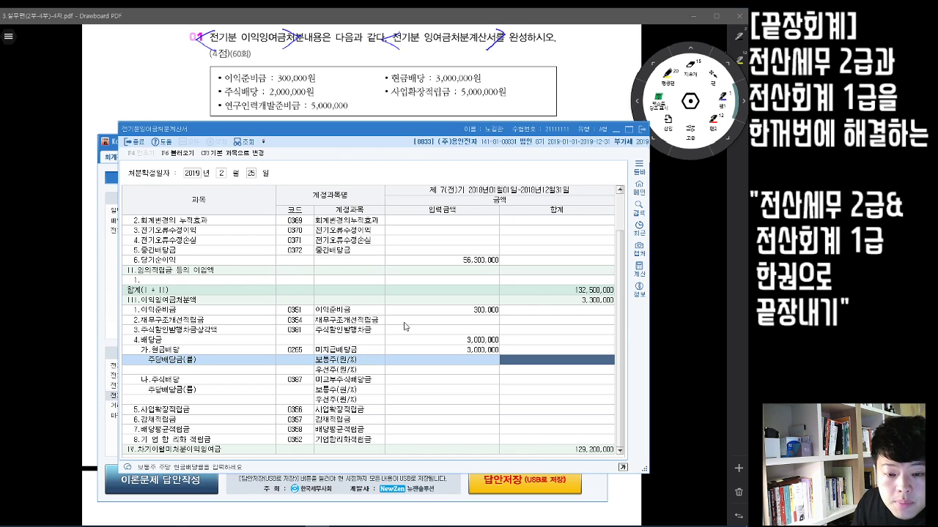
left_click(413, 385)
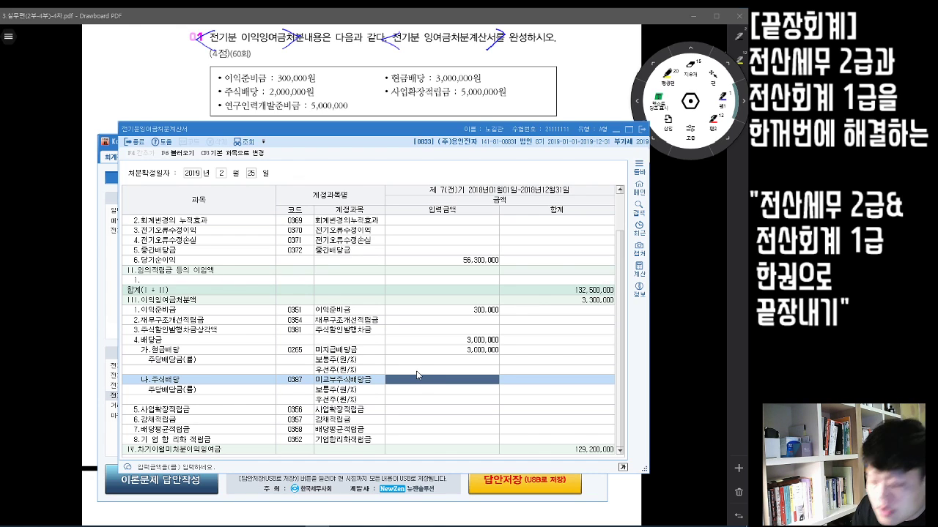
type("2000000")
key("Return")
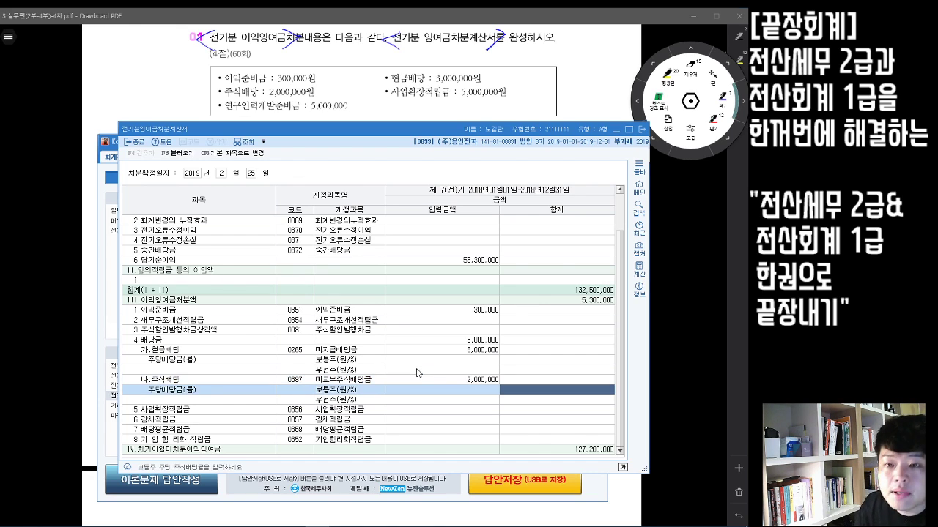
- Enter 5,000,000 as the 사업확장적립금 amount
left_click(426, 412)
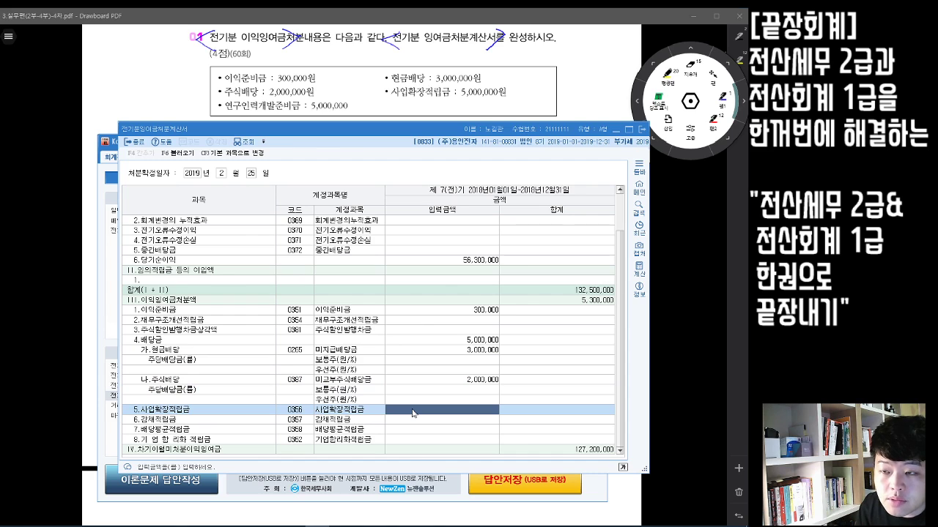
type("5000000")
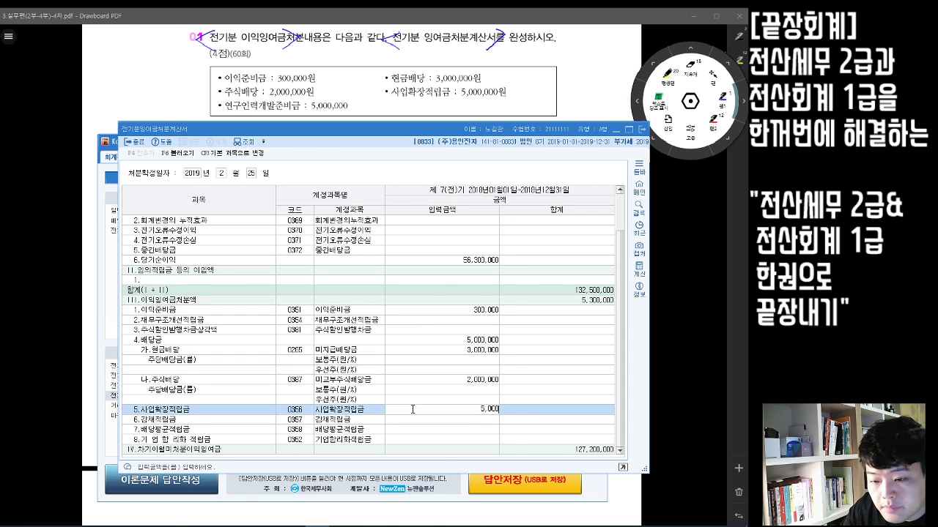
key("Return")
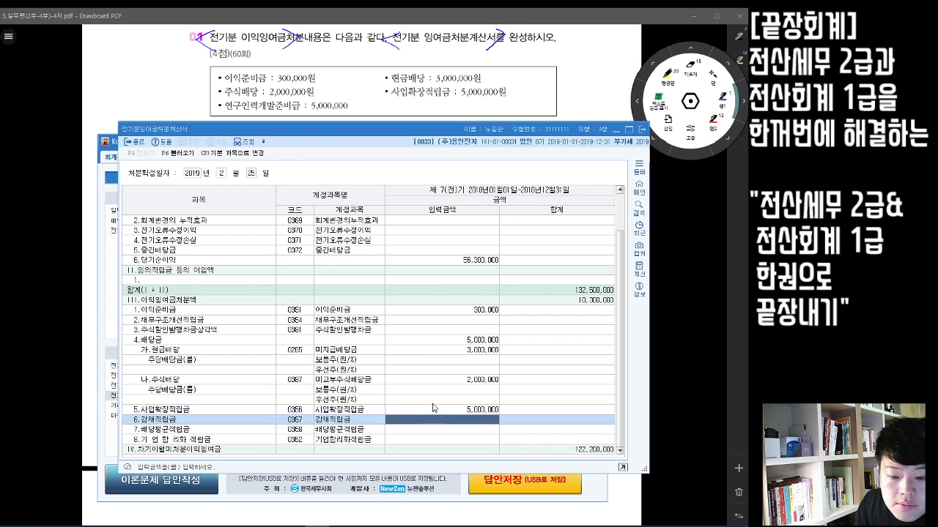
- Insert a blank row 9 between 기업합리화적립금 and 차기이월미처분이익잉여금
left_click(444, 440)
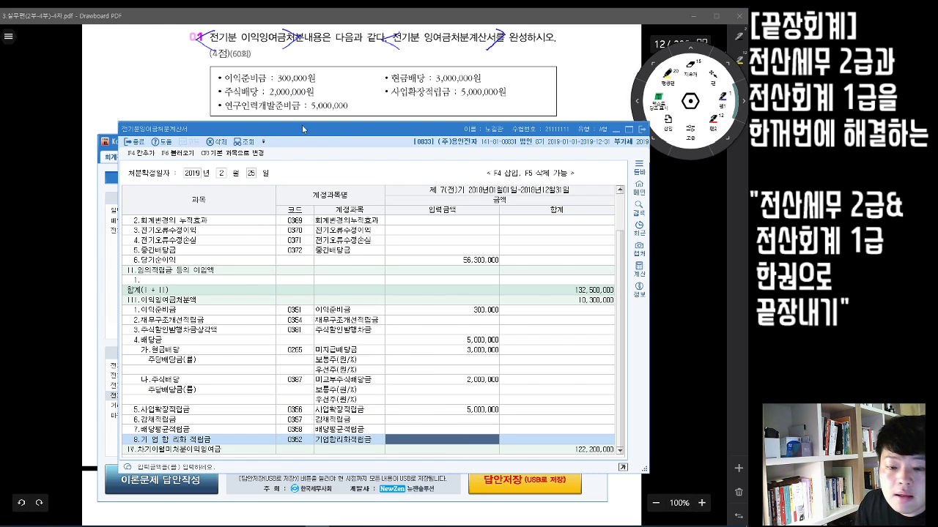
scroll(443, 422, "up", 2)
scroll(446, 422, "down", 2)
scroll(446, 420, "up", 2)
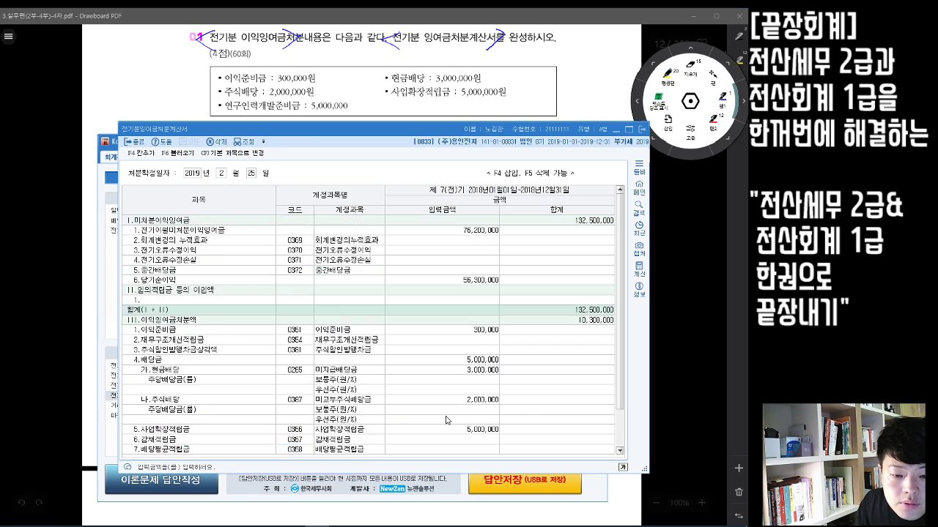
scroll(446, 419, "down", 2)
left_click(455, 450)
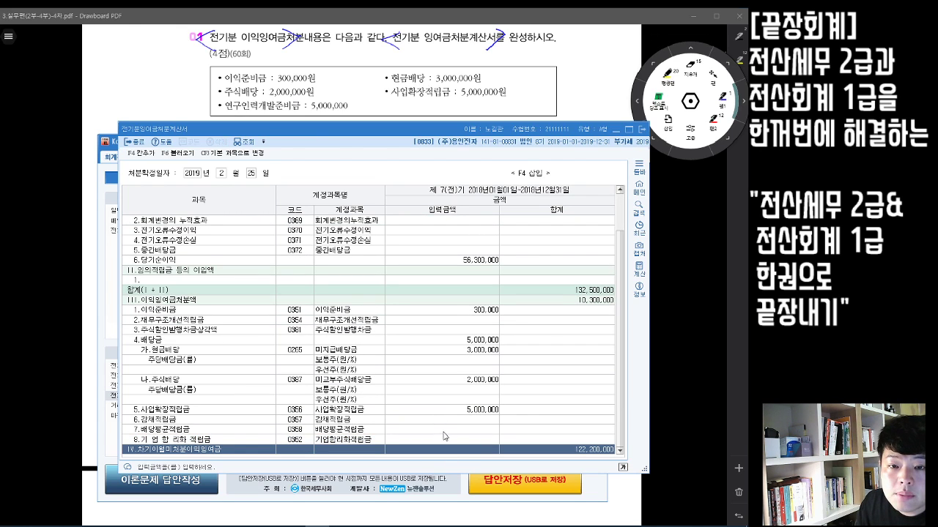
left_click(149, 156)
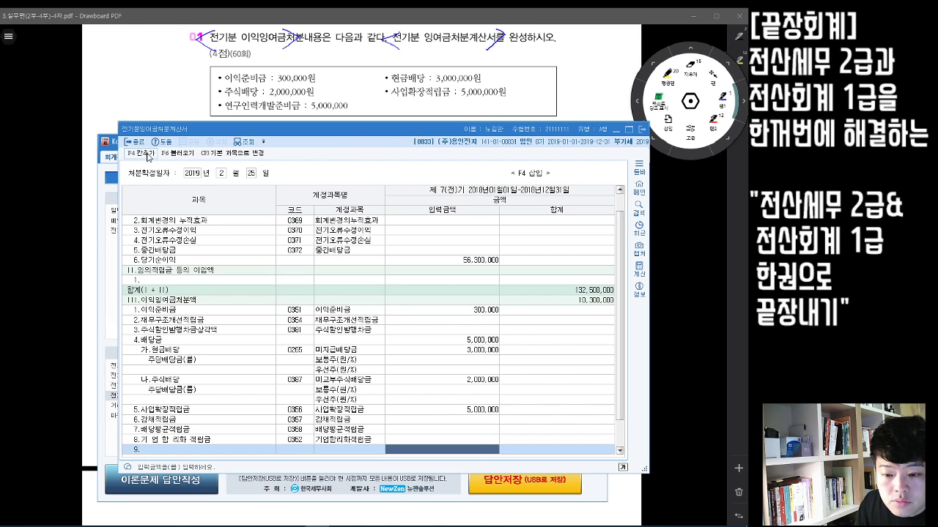
left_click(190, 441)
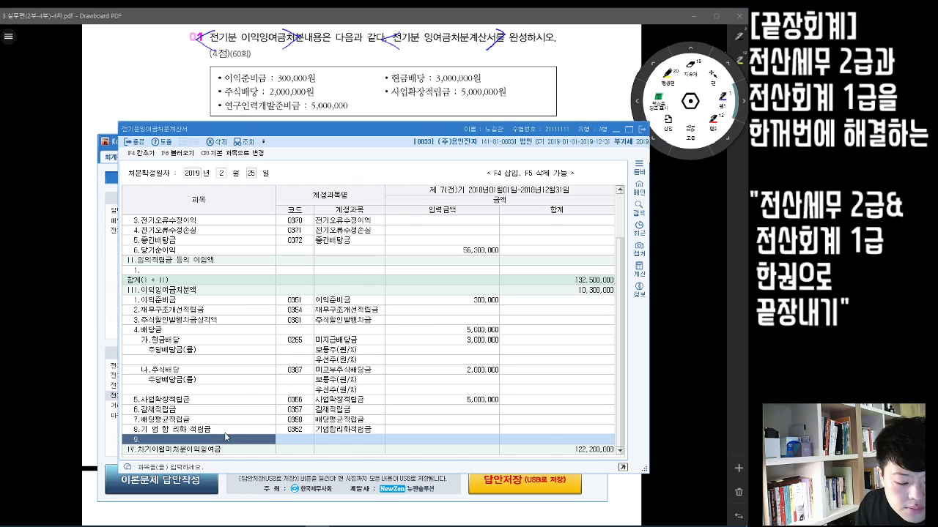
- Open the account code lookup for row 9, search for 연구인력개발, and compare codes 0299 and 0364
left_click(300, 443)
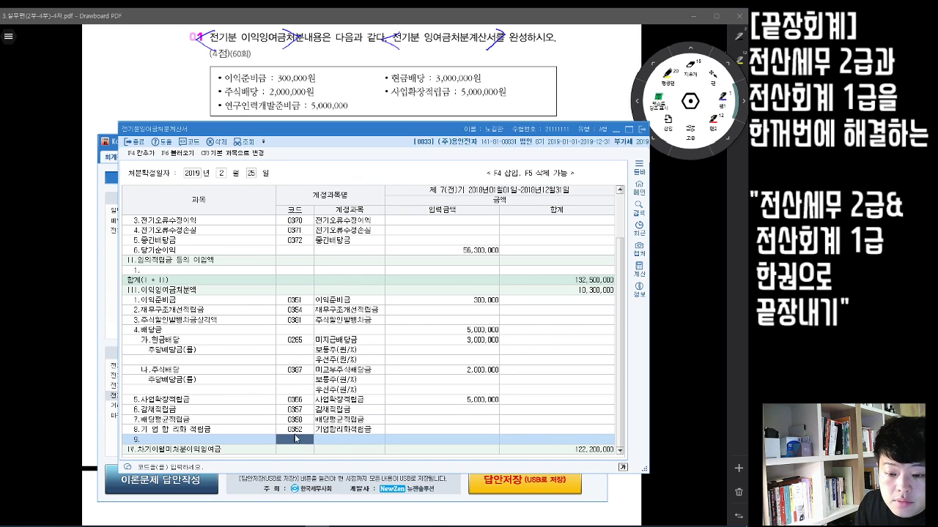
key("F2")
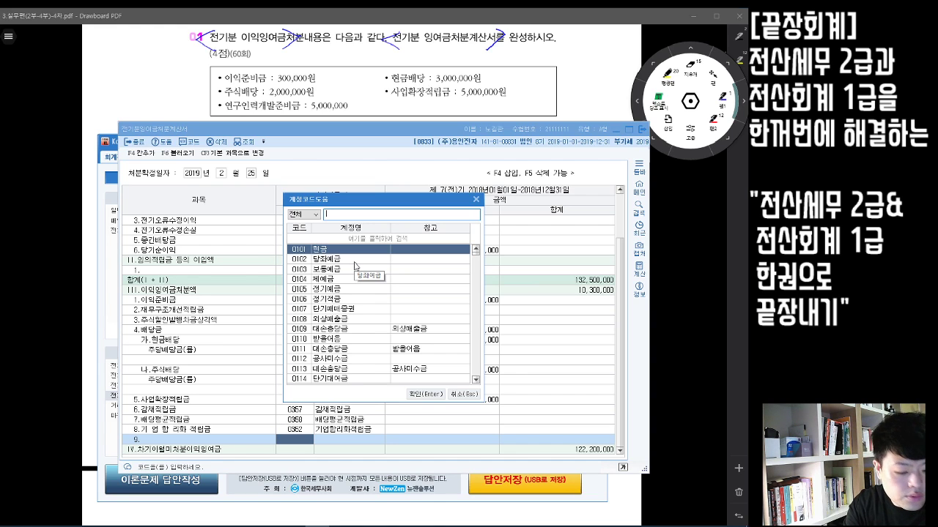
type("연구")
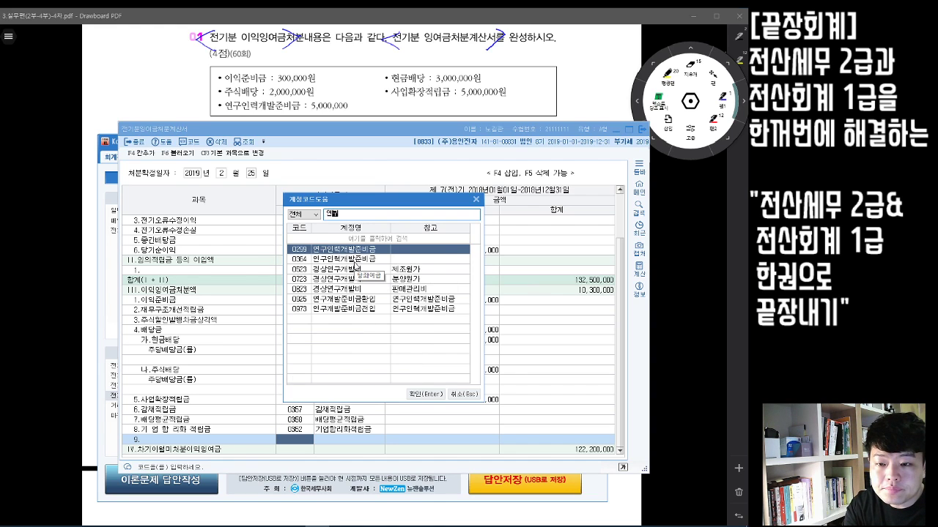
type("인력개발")
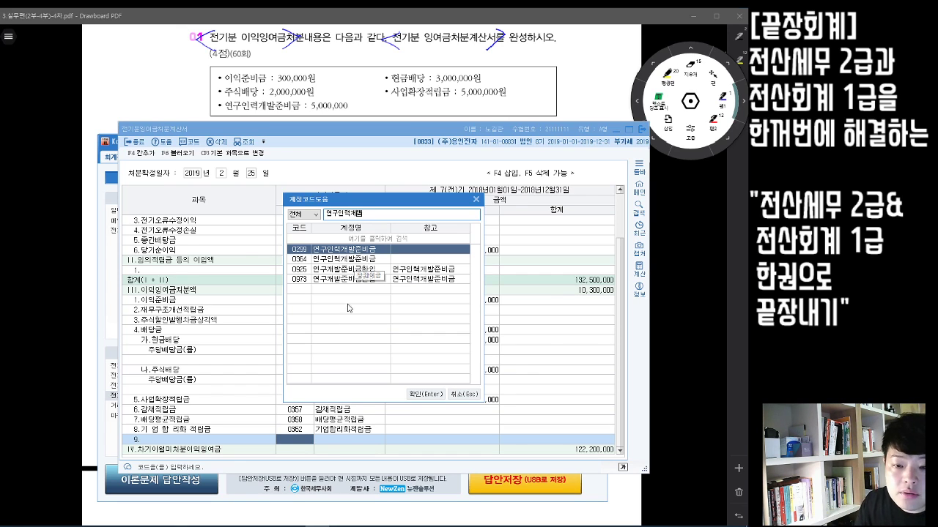
left_click(328, 260)
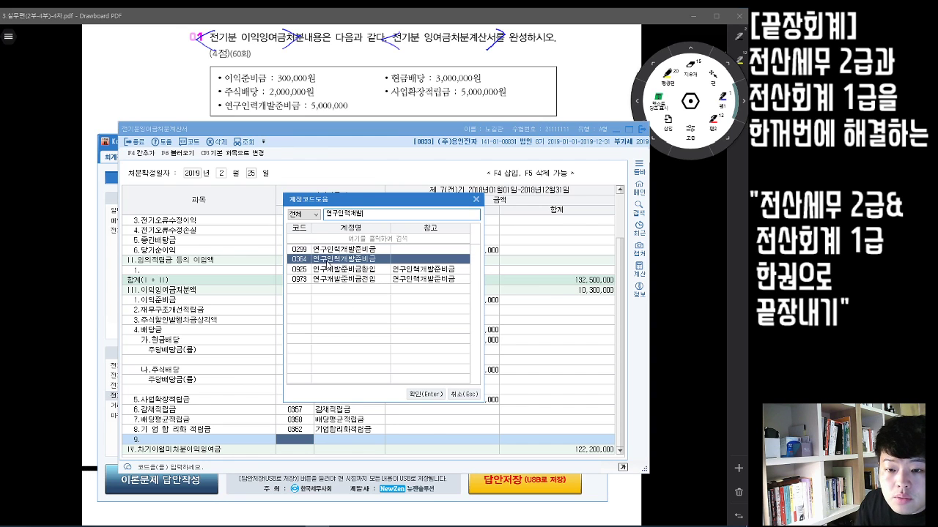
left_click(330, 250)
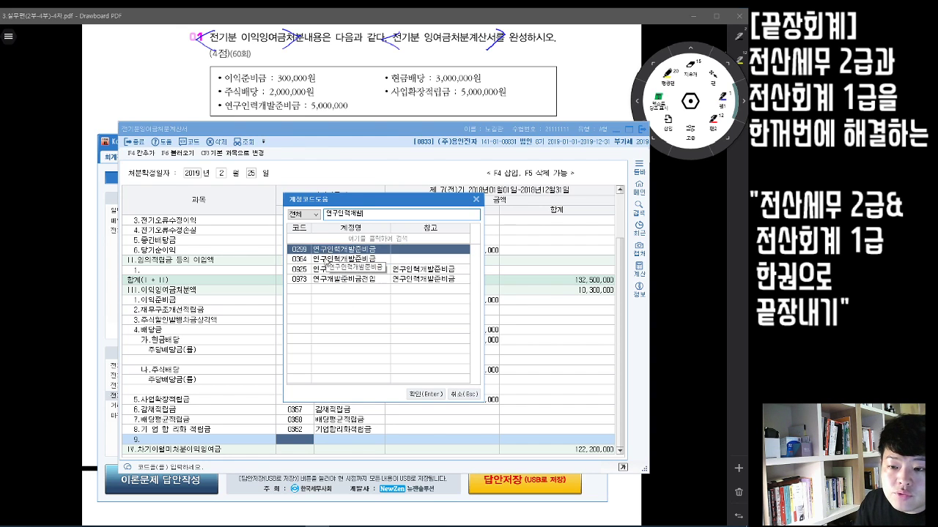
left_click(328, 261)
left_click(329, 250)
left_click(328, 261)
left_click(329, 252)
left_click(324, 261)
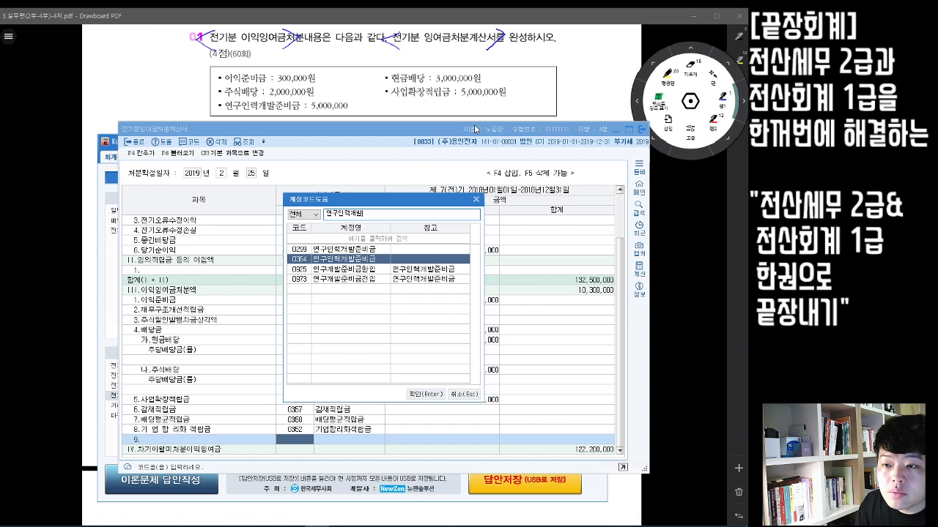
- Open 계정과목및적요등록, find each 연구인력개발준비금 account to check which account class it belongs to, and close the window
left_click(113, 145)
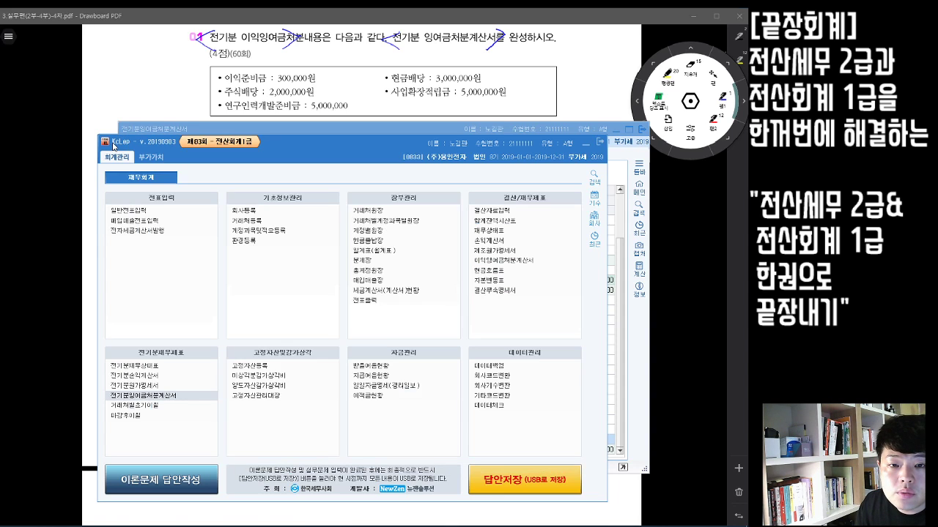
left_click(284, 231)
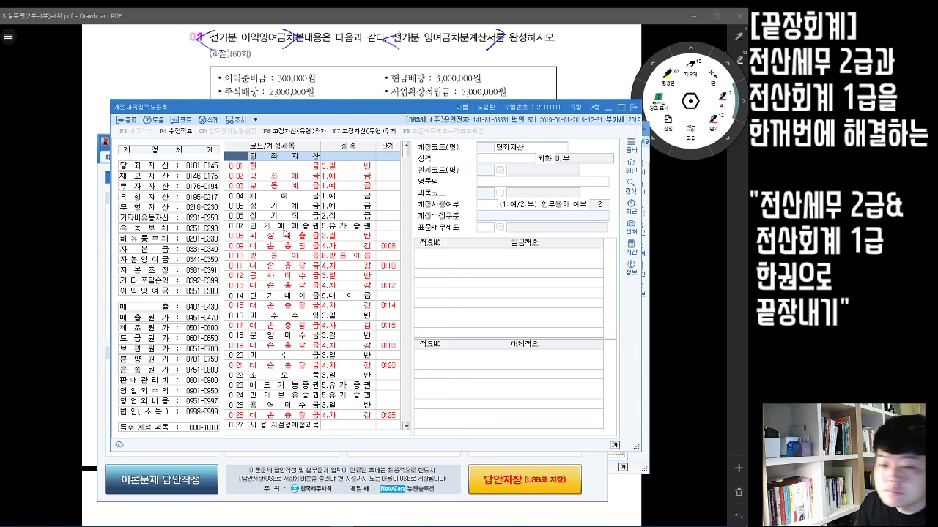
left_click(304, 188)
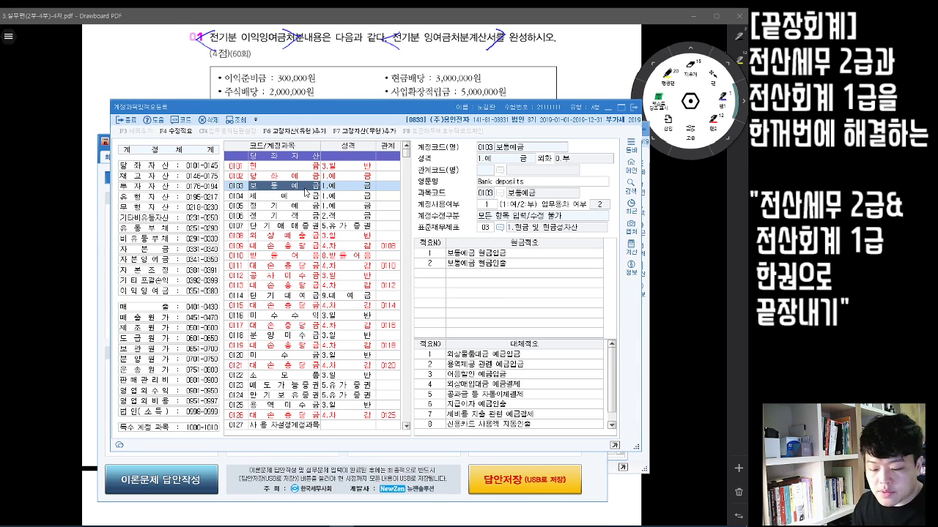
key("ctrl+f")
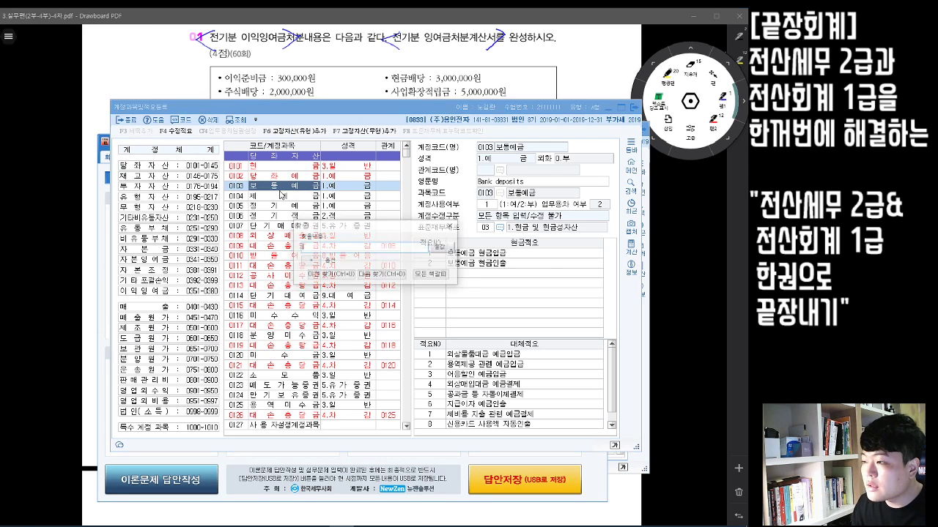
type("연구인력개발")
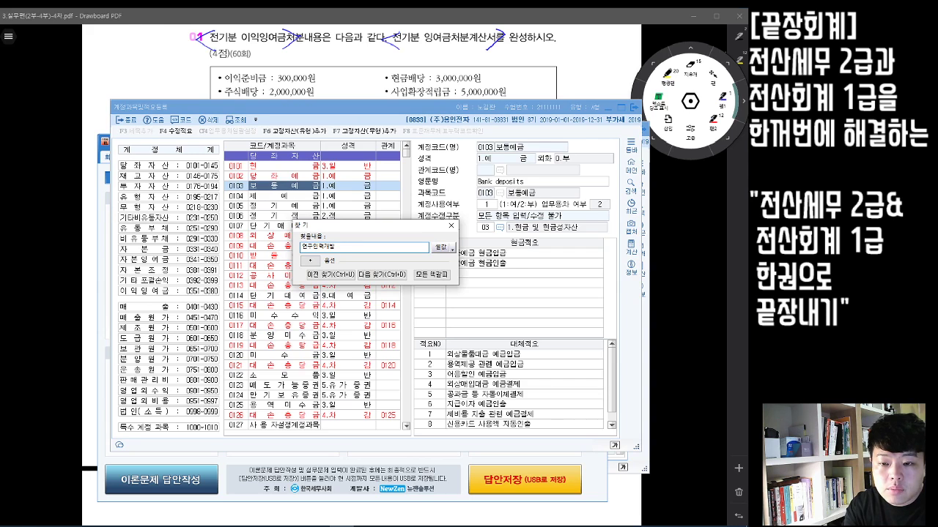
key("Return")
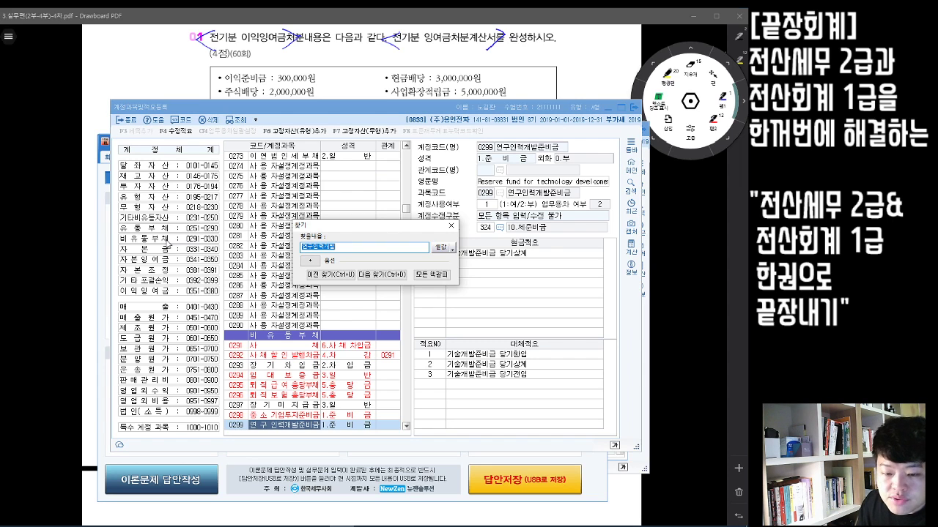
left_click(377, 275)
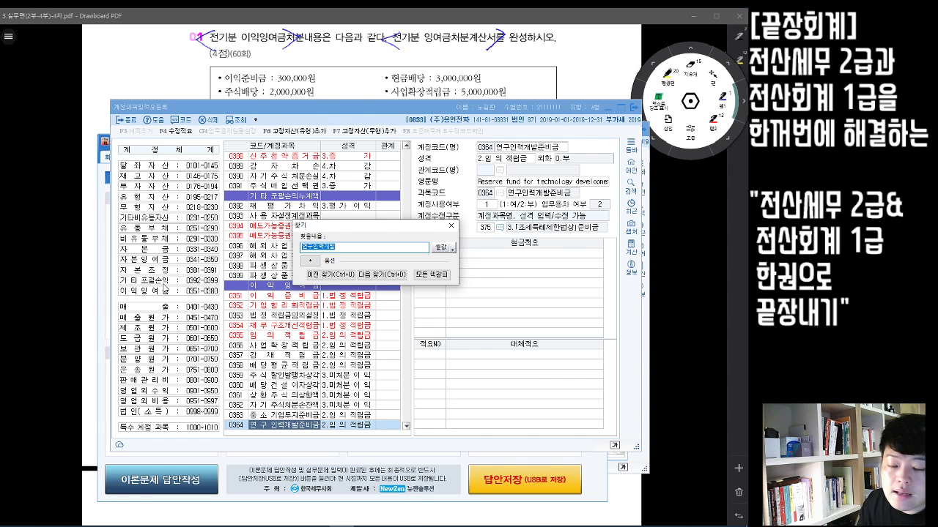
left_click(451, 225)
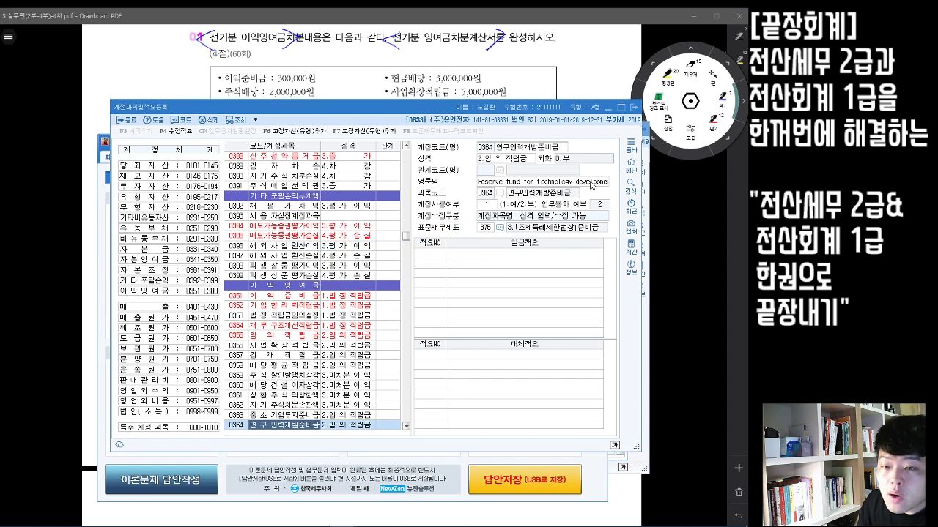
left_click(634, 107)
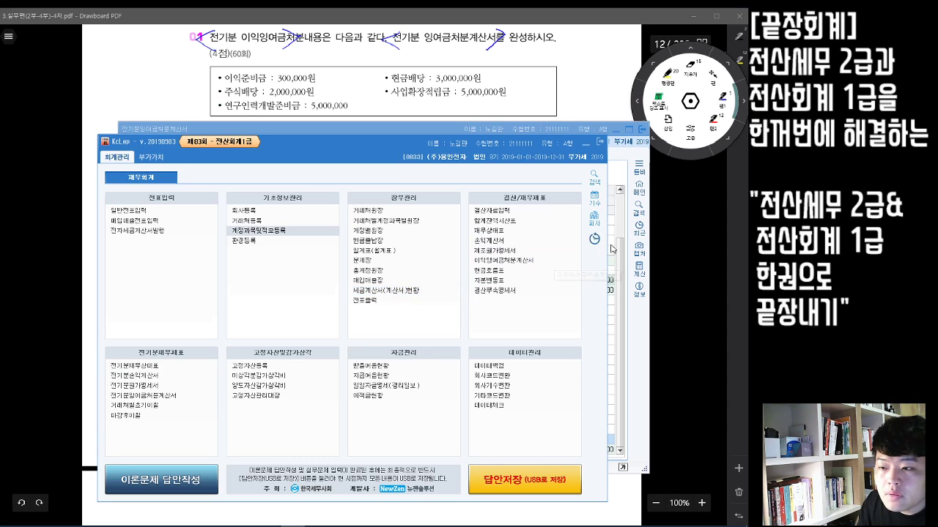
- Return to the appropriation statement's account code lookup and assign 0364 연구인력개발준비금 to row 9
left_click(618, 176)
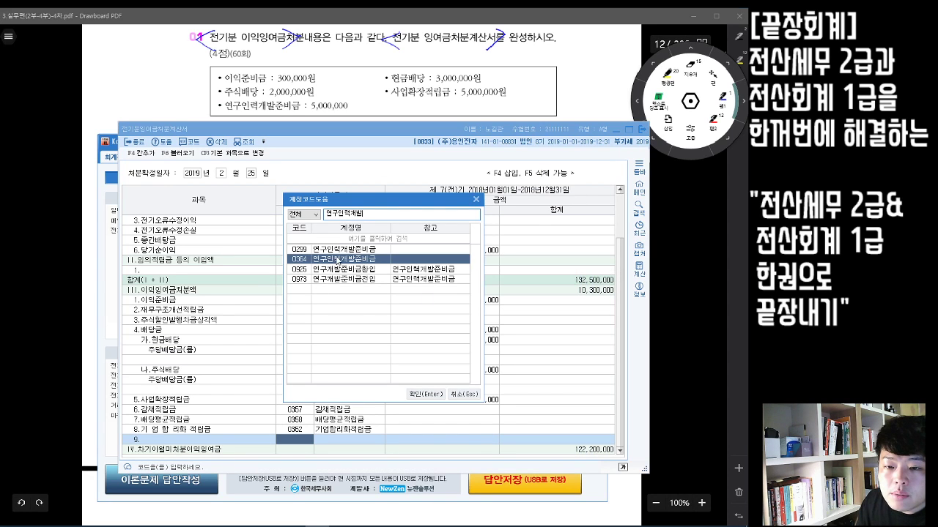
left_click(333, 251)
left_click(328, 259)
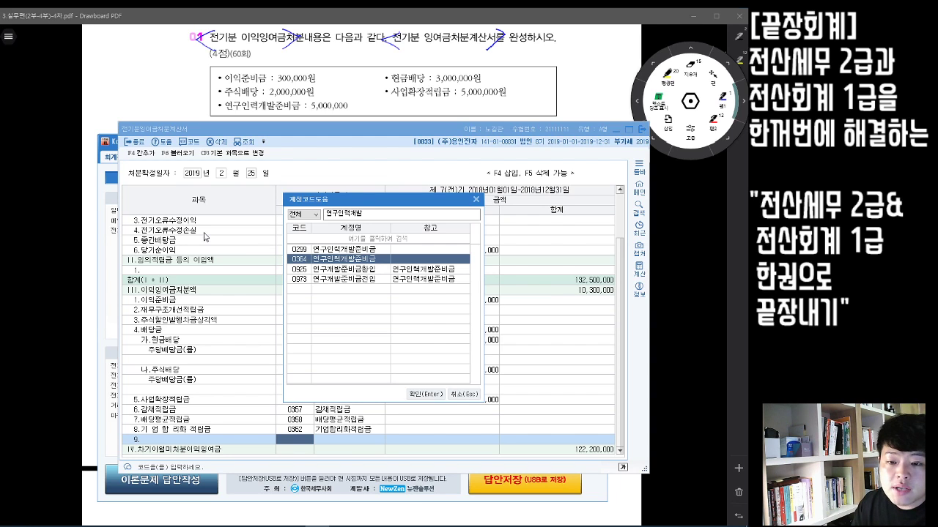
left_click(300, 250)
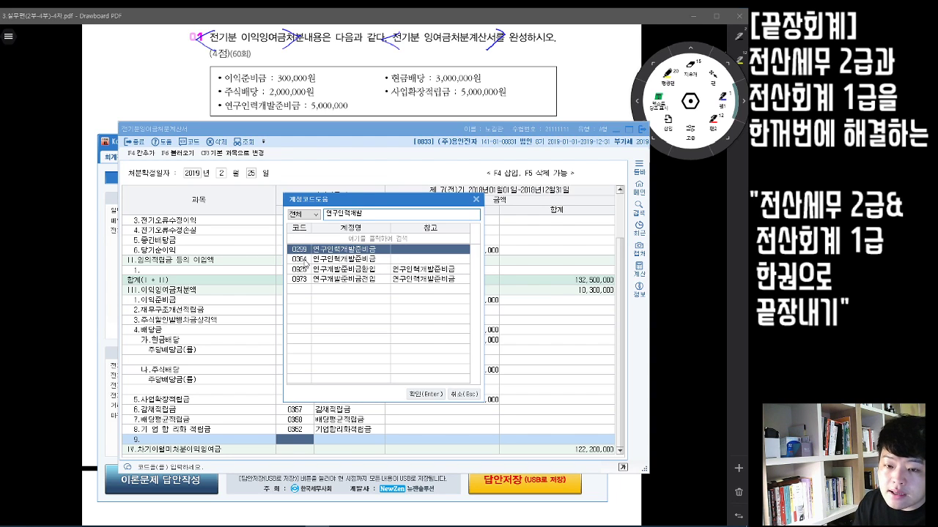
left_click(302, 259)
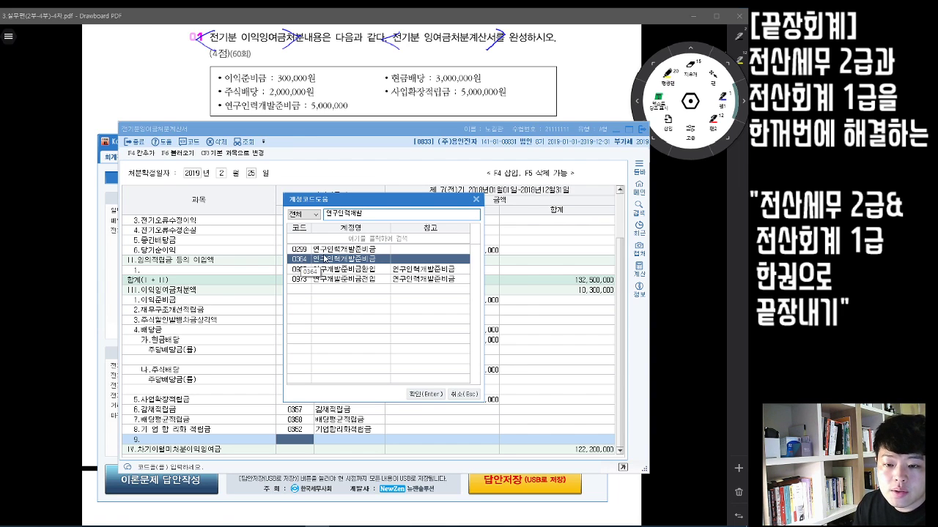
key("Return")
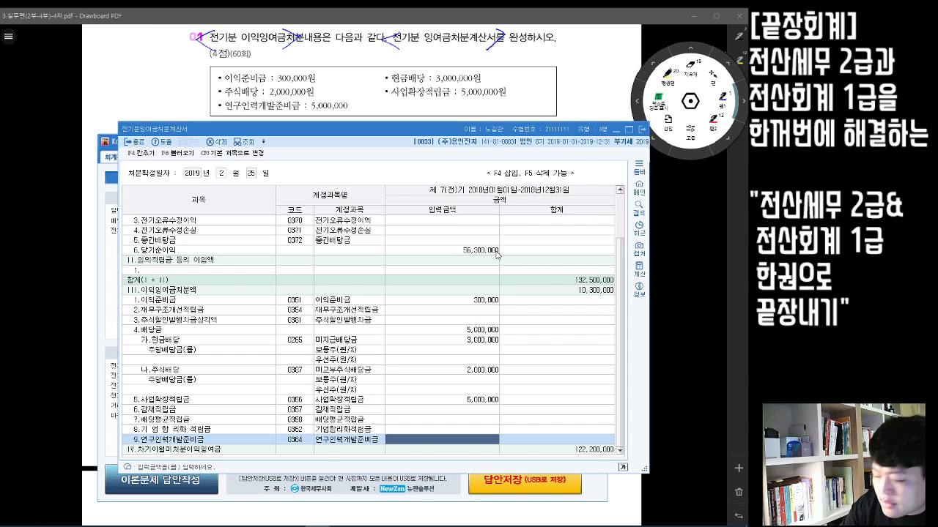
- Enter 5,000,000 as the 연구인력개발준비금 amount in row 9
type("5000000")
key("Return")
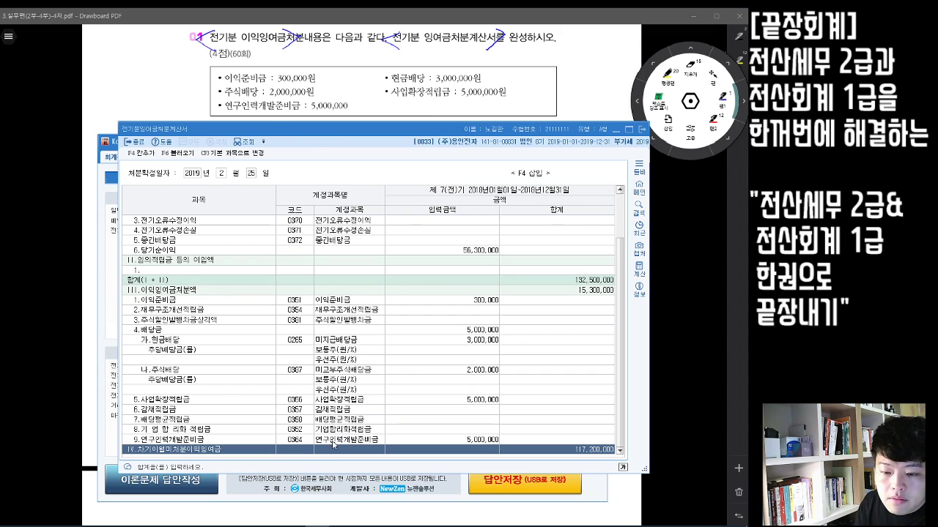
left_click(435, 440)
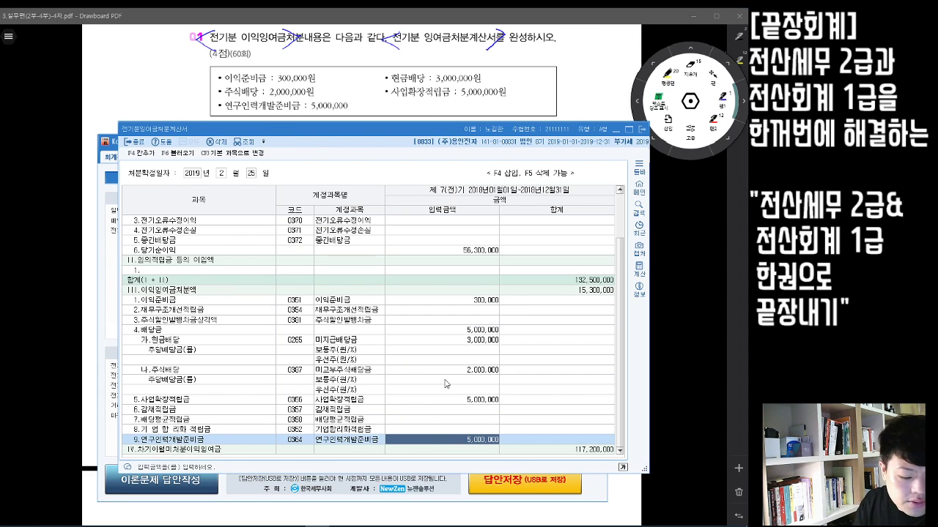
- Close the appropriation statement, switch to the textbook in Drawboard PDF and bring up the 거래처별 초기이월 exercises
left_click(641, 130)
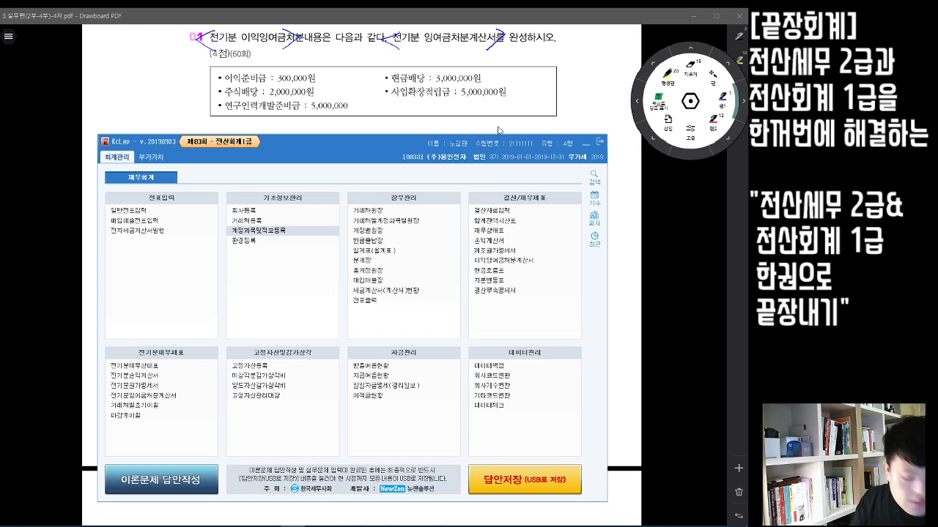
left_click(687, 204)
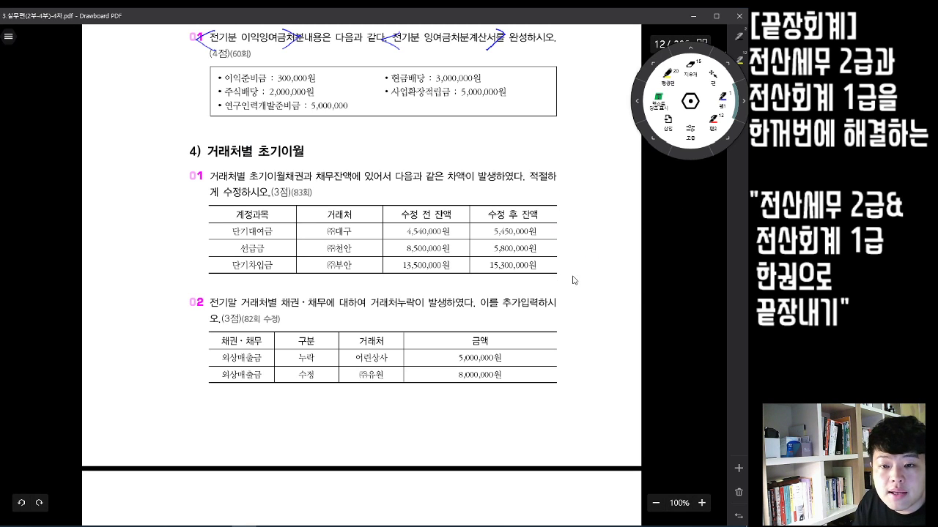
scroll(662, 293, "down", 3)
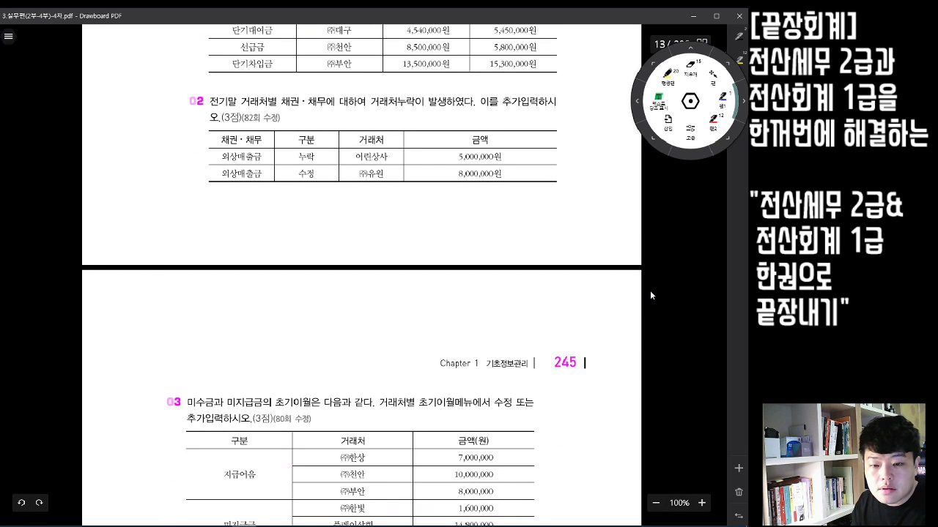
scroll(651, 291, "up", 1)
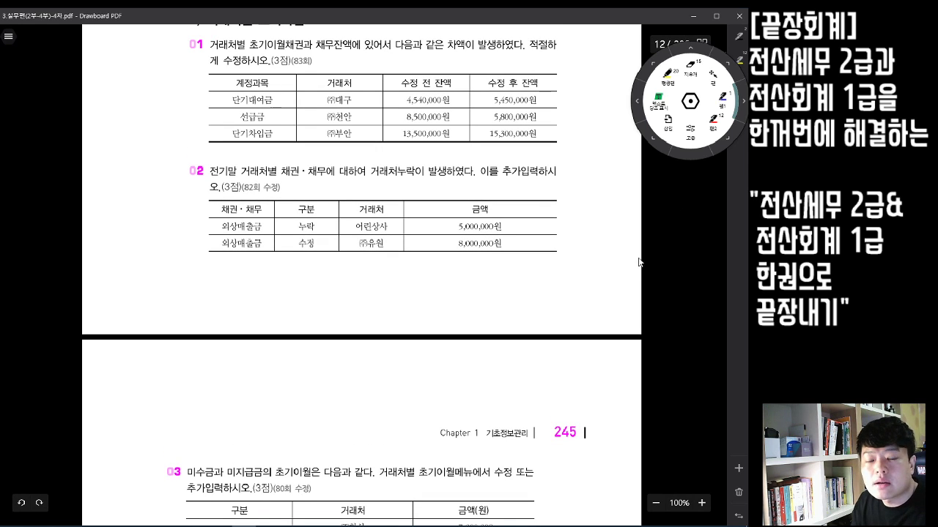
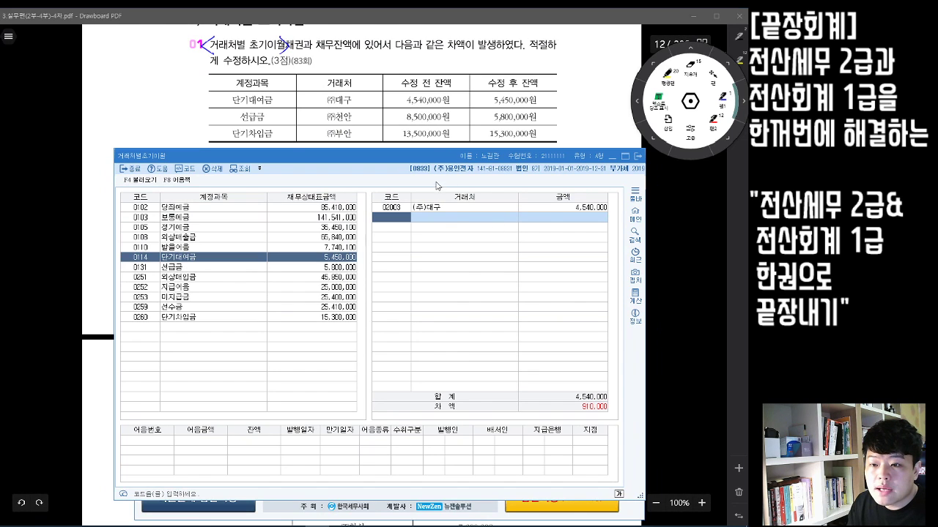
- Set (주)대구's carried-forward amount under 단기대여금 to 5,450,000
left_click(543, 210)
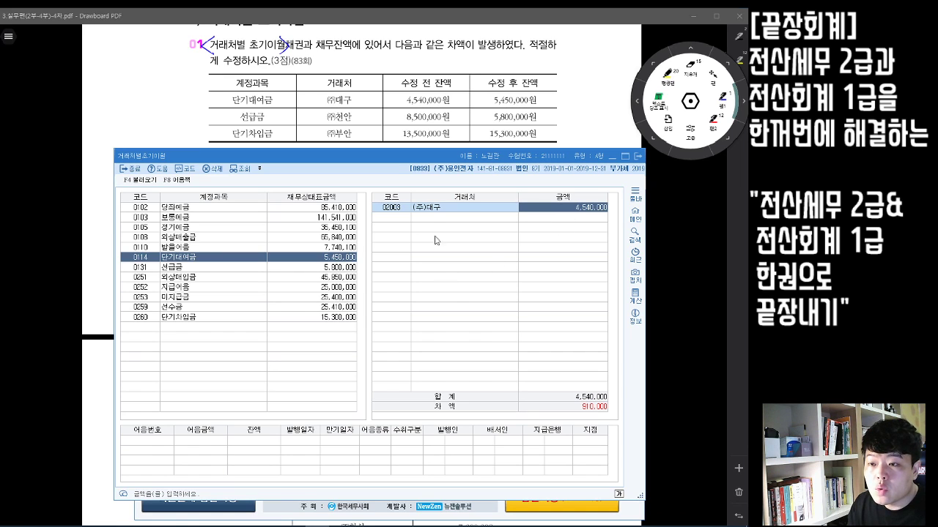
type("5,450,000")
key("Return")
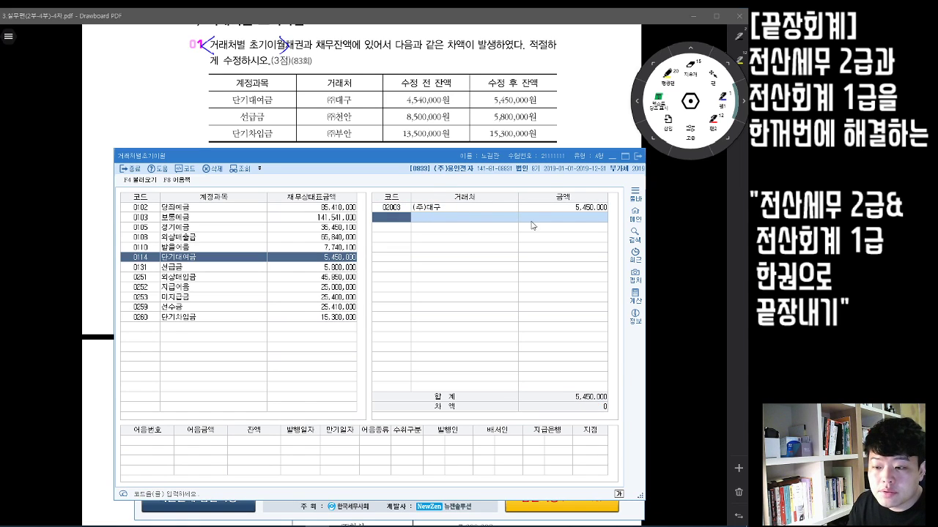
- Try the pre-correction amount 4,540,000 for (주)대구 under 단기대여금 and restore the amount to 5,450,000
left_click(577, 209)
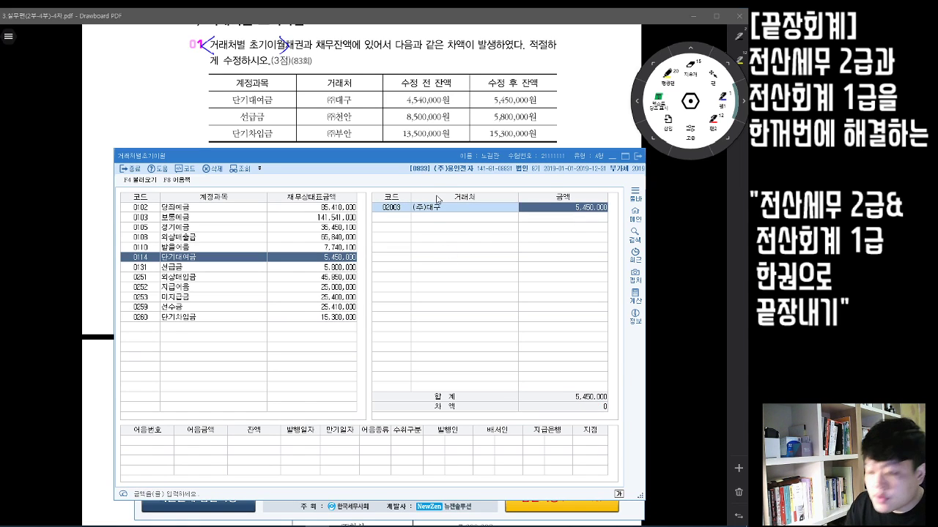
type("4,540,000")
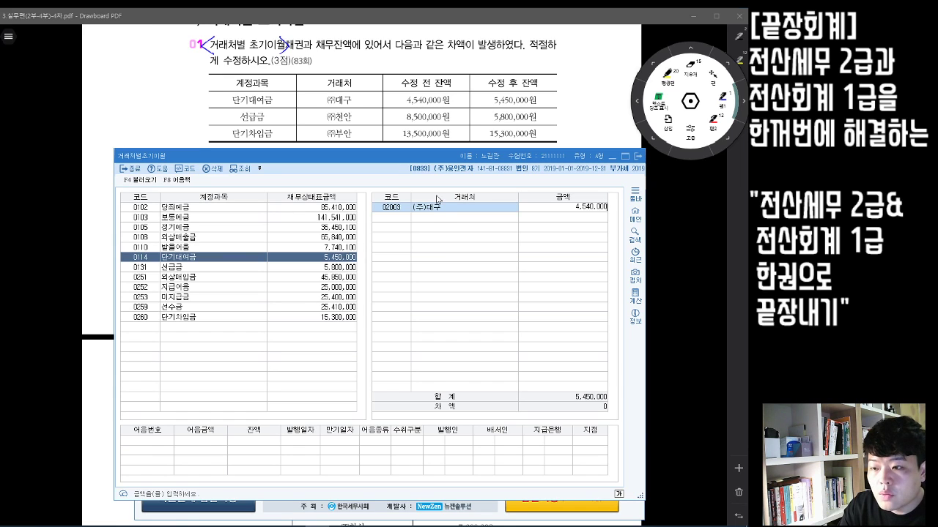
key("Return")
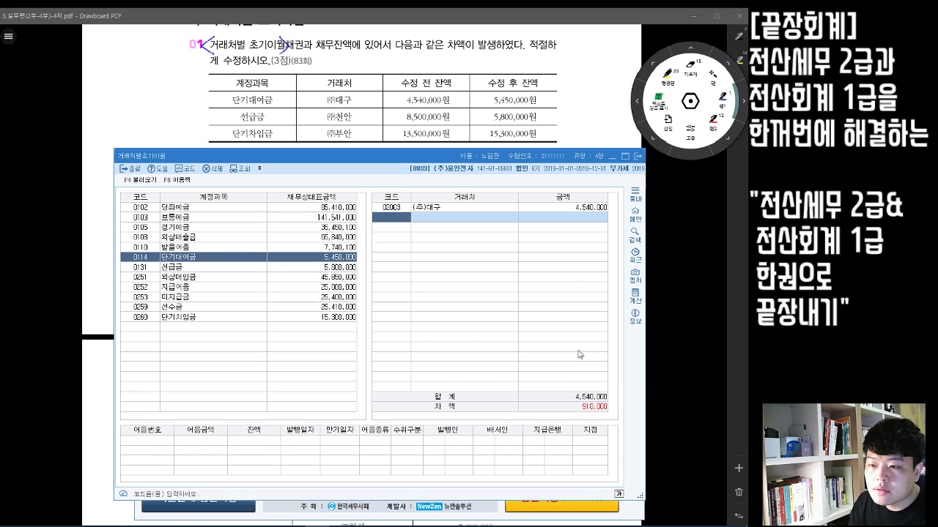
left_click(585, 208)
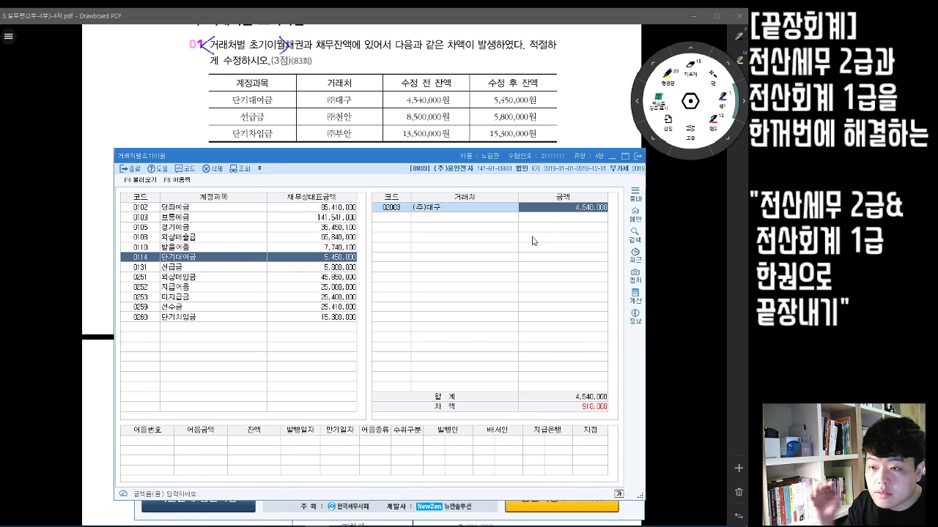
type("5450000")
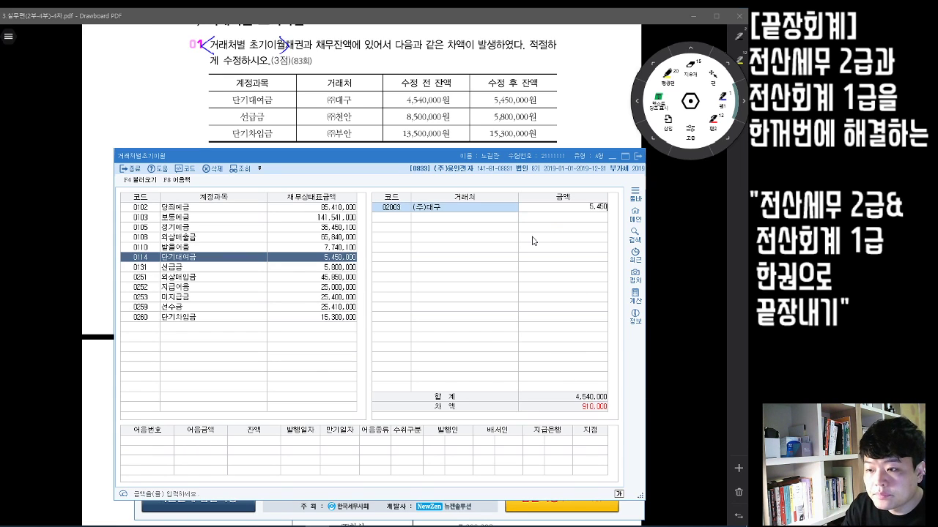
key("Return")
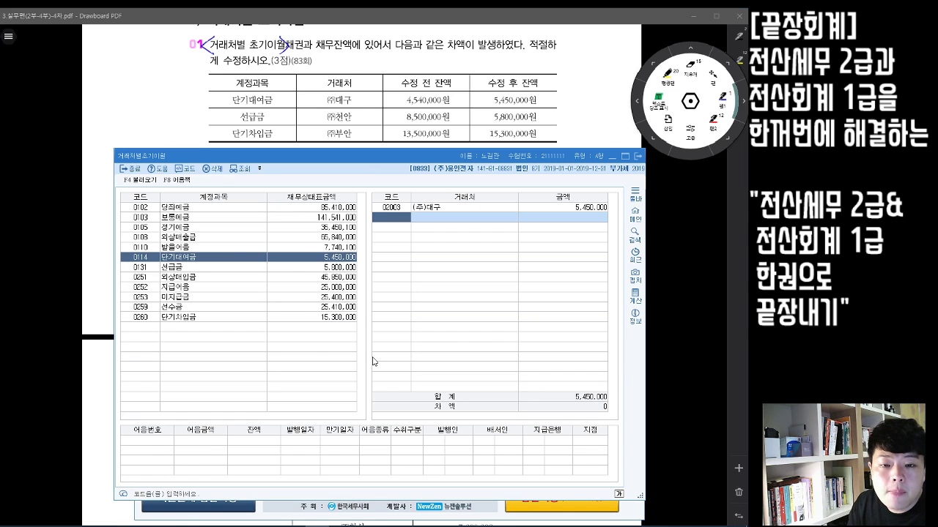
- Under 선급금, set (주)천안's carried-forward amount to 5,800,000
left_click(189, 270)
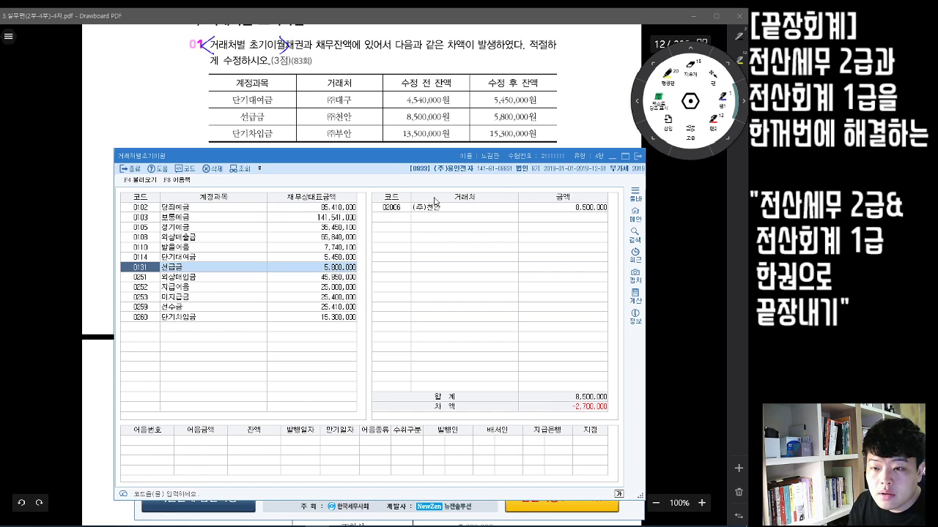
left_click(455, 208)
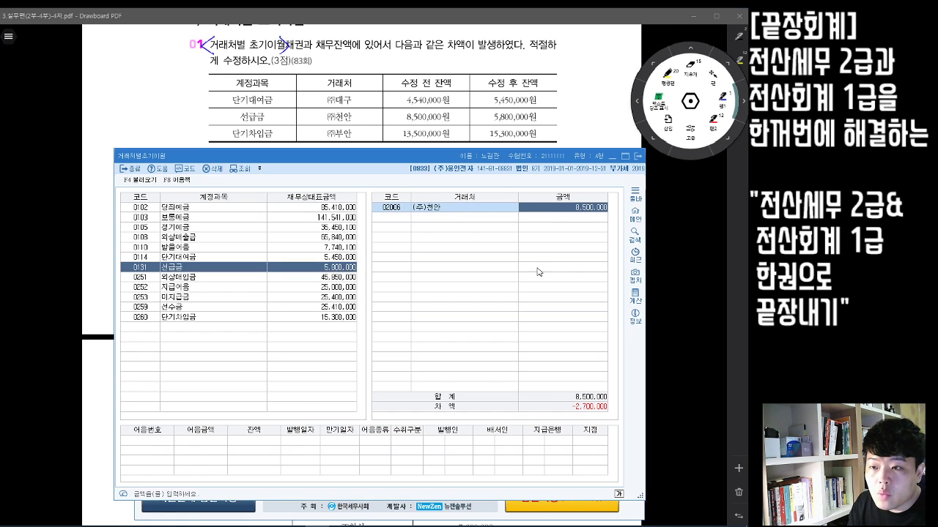
type("5,800,000")
key("Return")
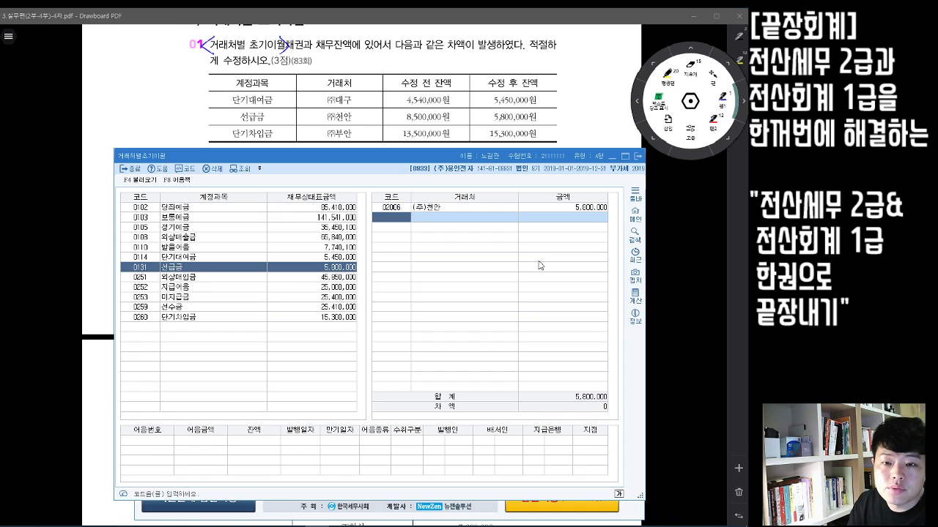
- Under 단기차입금, set (주)부안's carried-forward amount to 15,300,000 and close 거래처별초기이월
left_click(206, 320)
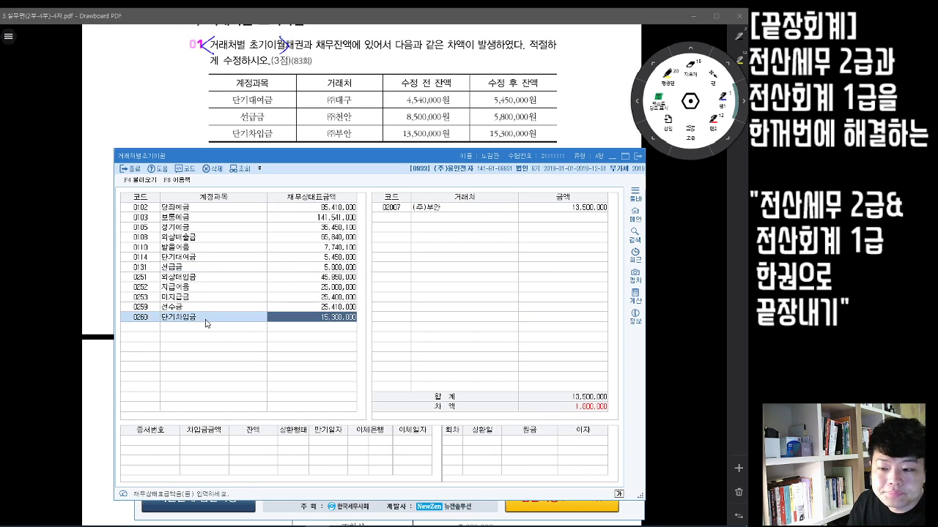
left_click(589, 208)
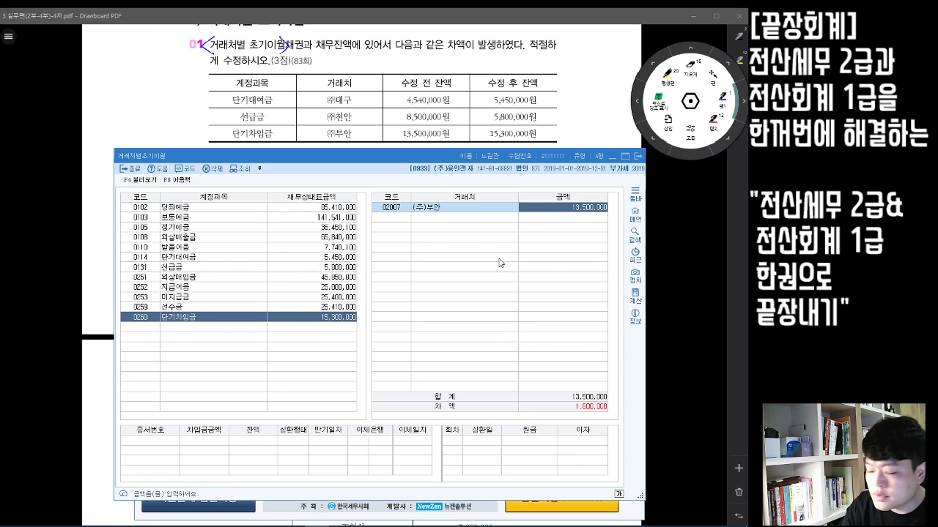
type("15,300,000")
key("Return")
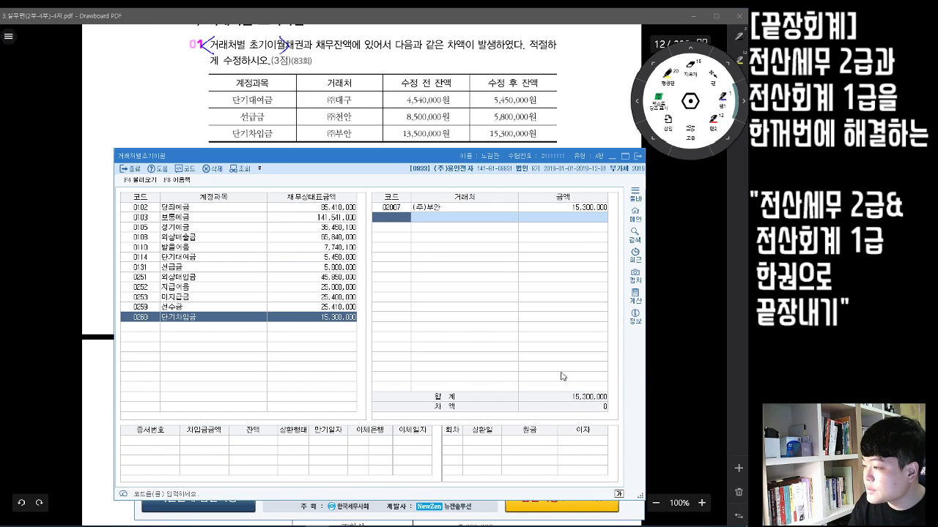
left_click(638, 156)
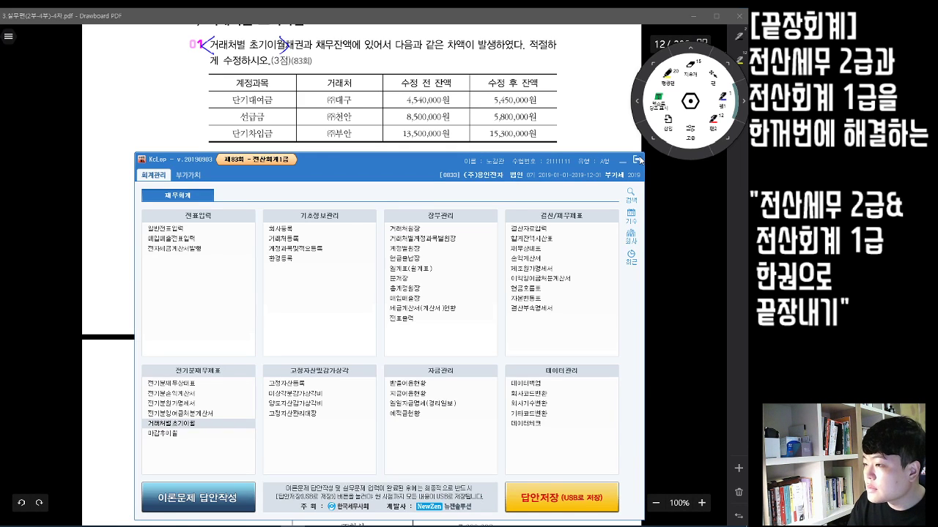
- Consult exercise 02 in the textbook PDF, switch back to KcLep and reopen 거래처별초기이월 with the exercise table left readable
left_click(676, 183)
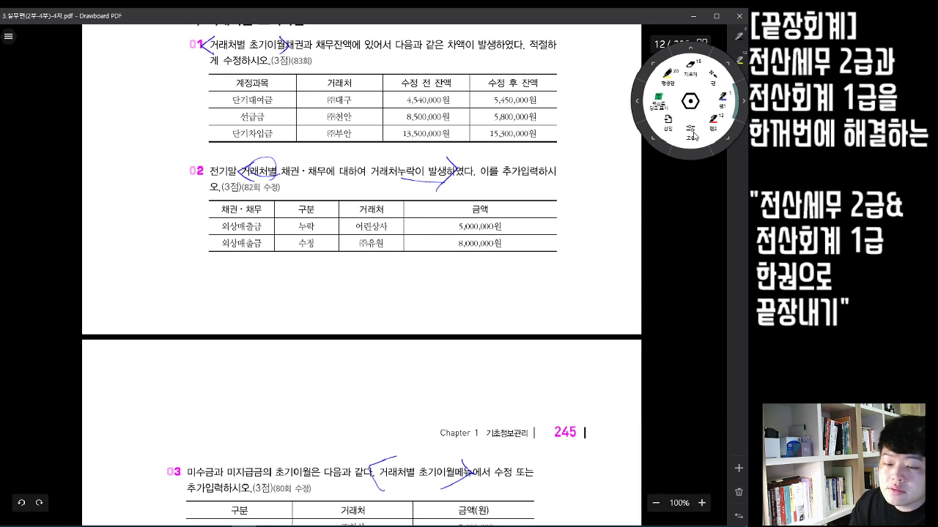
scroll(482, 264, "down", 3)
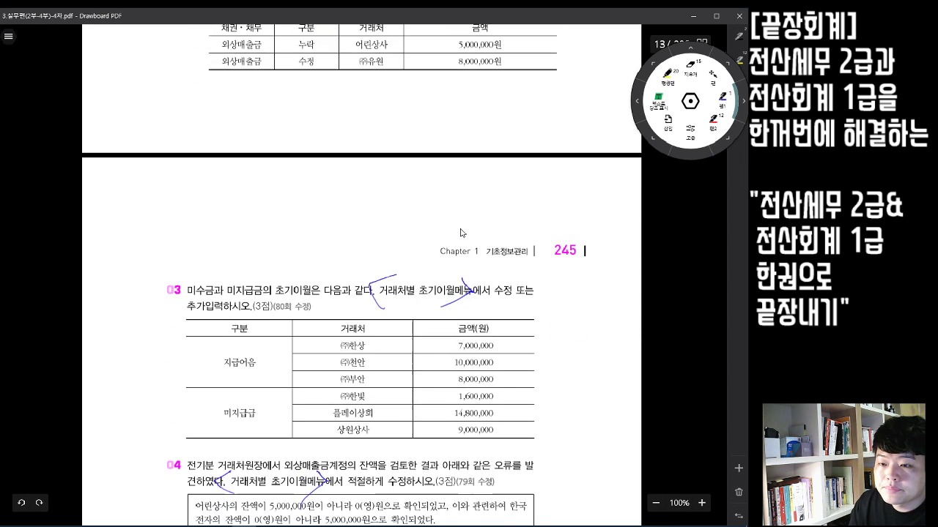
scroll(483, 351, "up", 3)
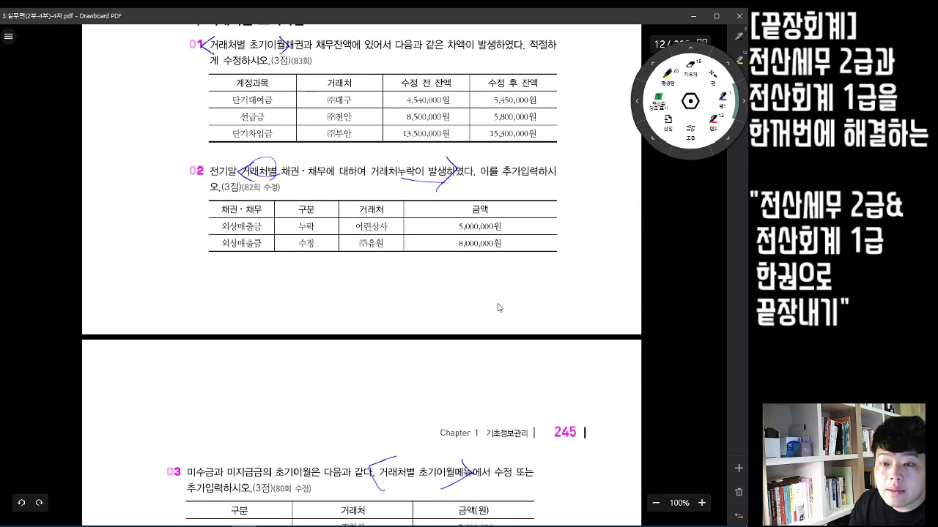
scroll(501, 306, "down", 3)
scroll(501, 307, "up", 1)
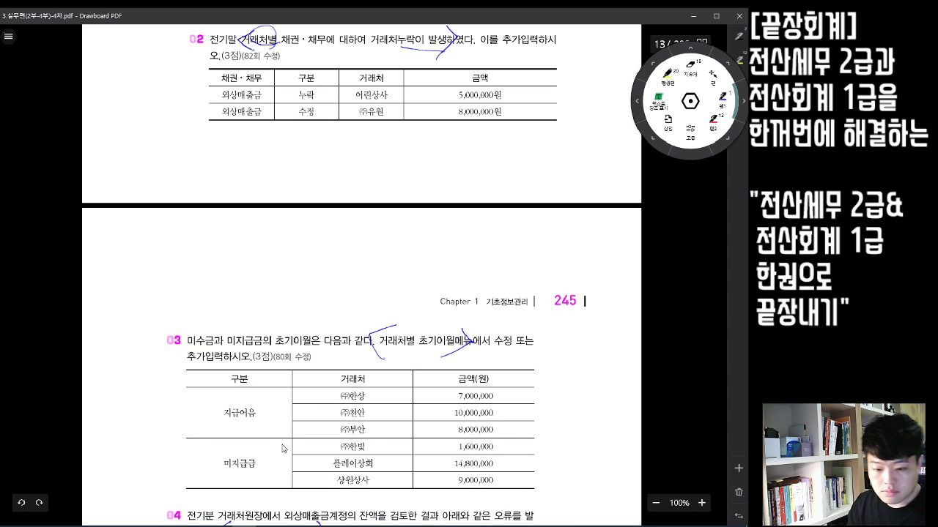
left_click(295, 521)
left_click_drag(337, 156, 323, 142)
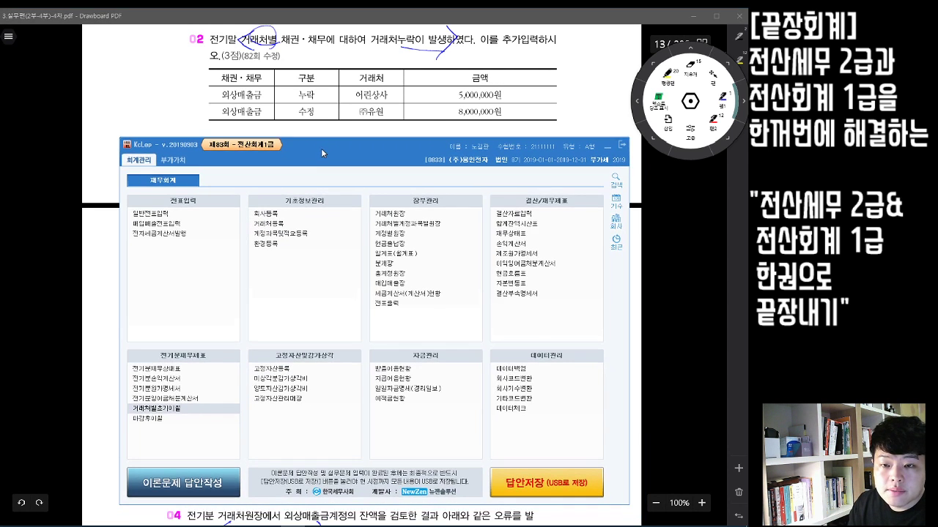
left_click(157, 410)
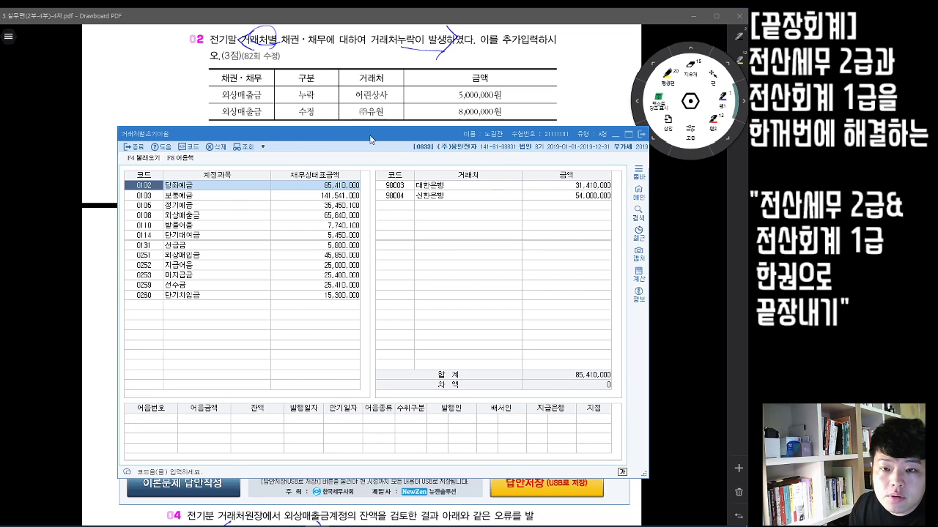
- Under 외상매출금, look up customer 어린상사 and add it as a new entry with an amount of 5,000,000
left_click(198, 218)
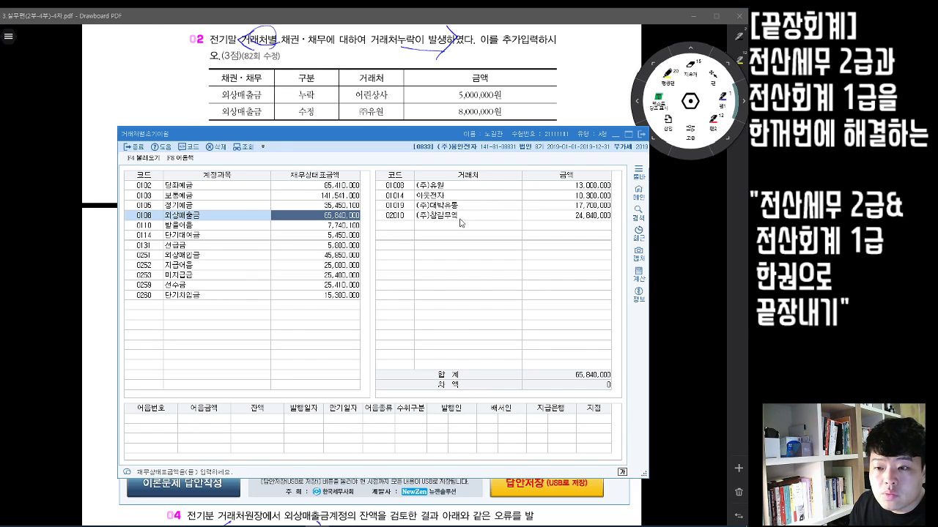
left_click(405, 226)
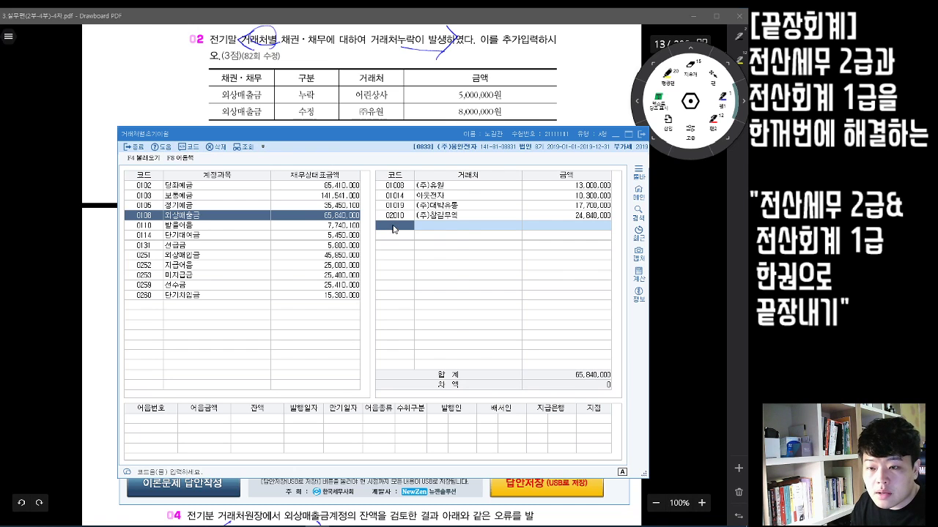
key("F2")
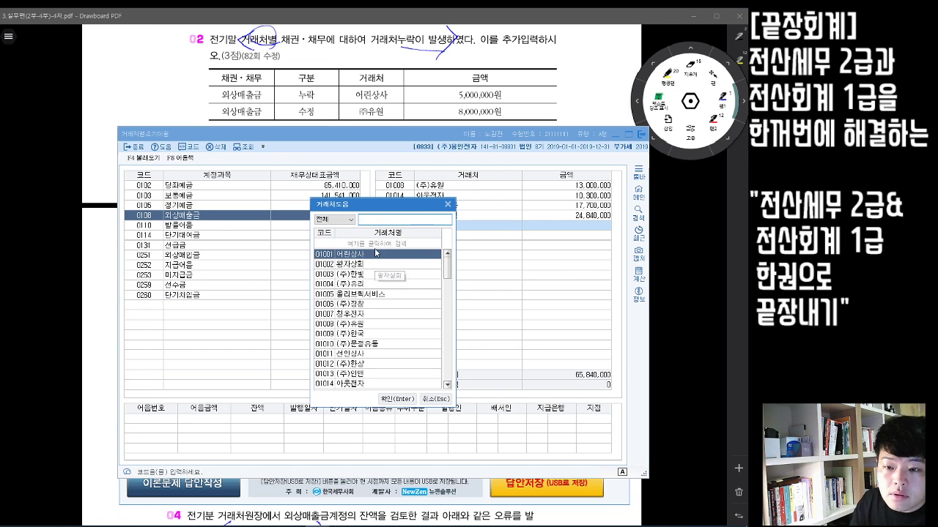
type("어린")
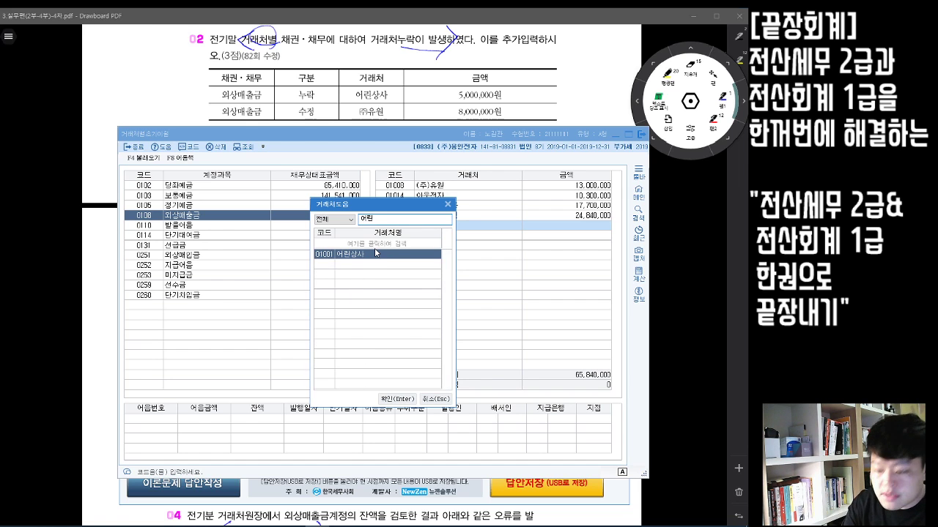
key("Return")
type("5000000")
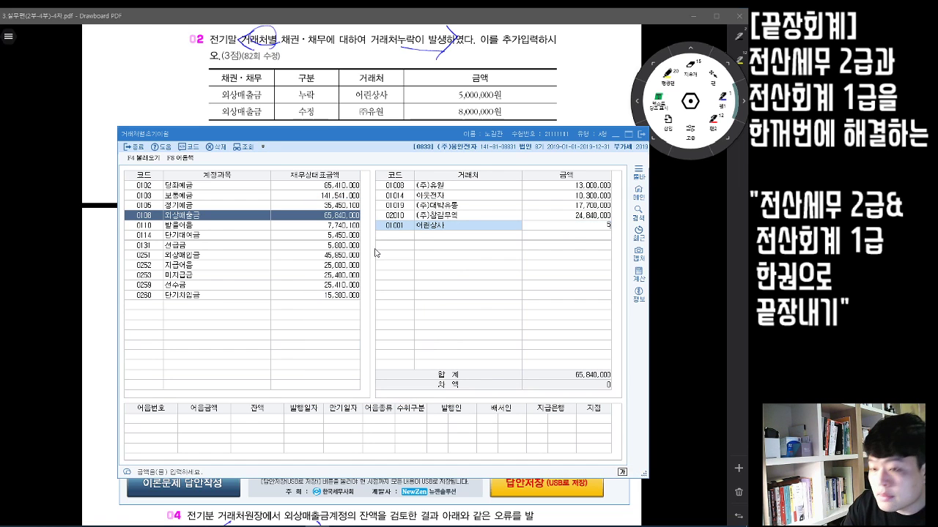
key("Return")
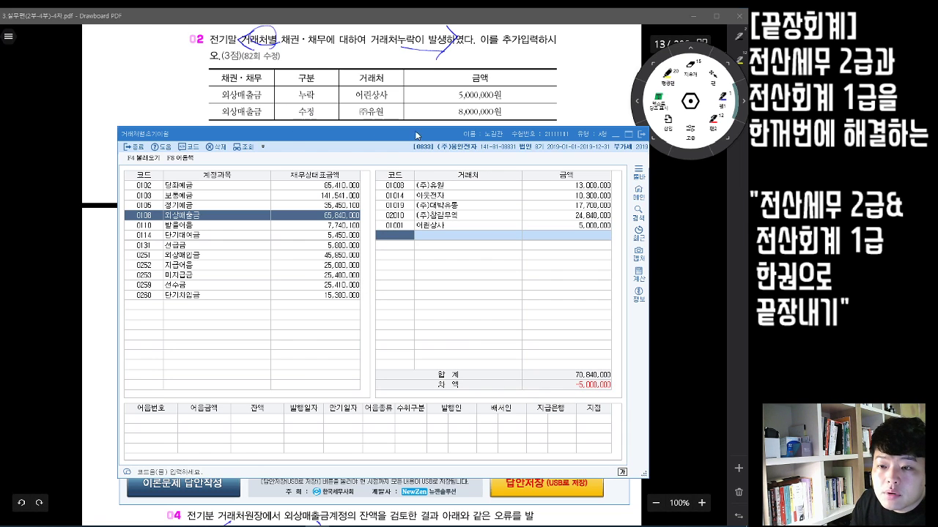
- Set (주)유원's 외상매출금 amount to 8,000,000 and close 거래처별초기이월
left_click(435, 187)
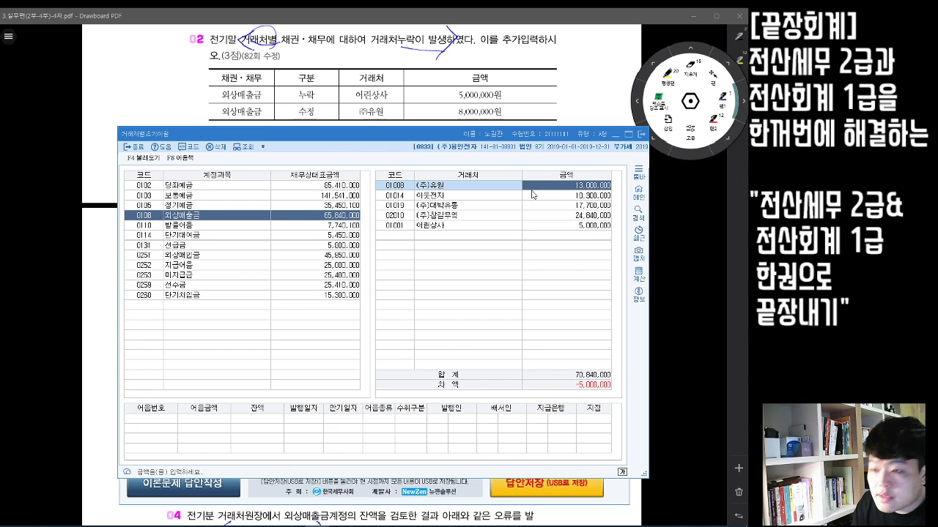
type("8000000")
key("Return")
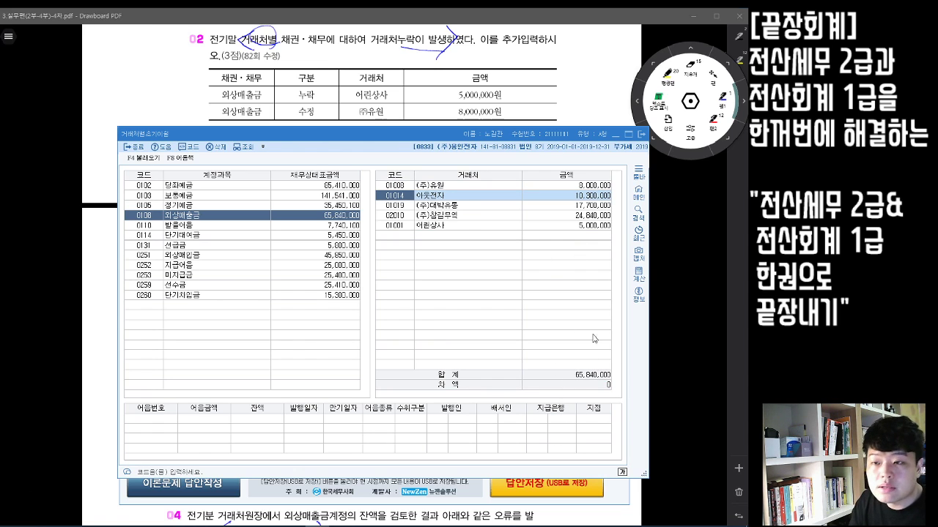
left_click(641, 135)
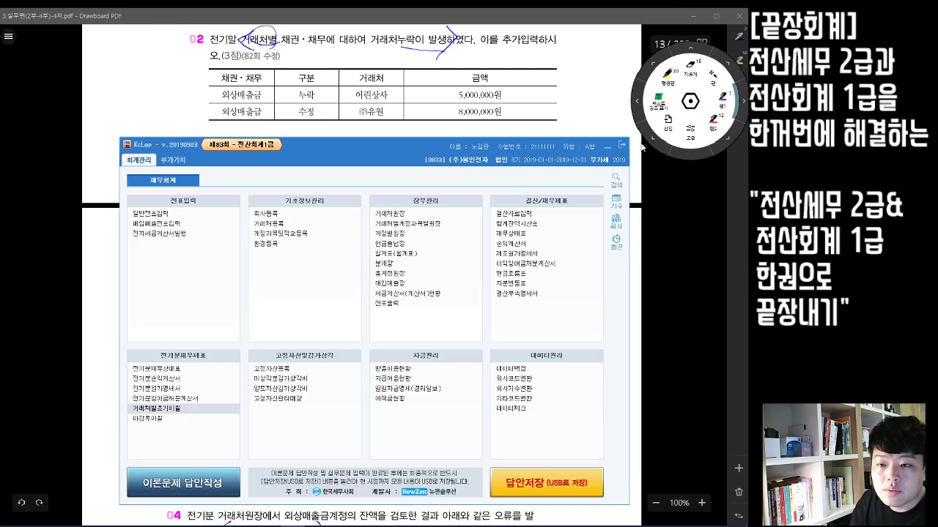
- Consult exercise 03 in the textbook PDF, switch back to KcLep and reopen 거래처별초기이월 with the whole exercise table left readable
left_click(640, 137)
scroll(519, 235, "down", 4)
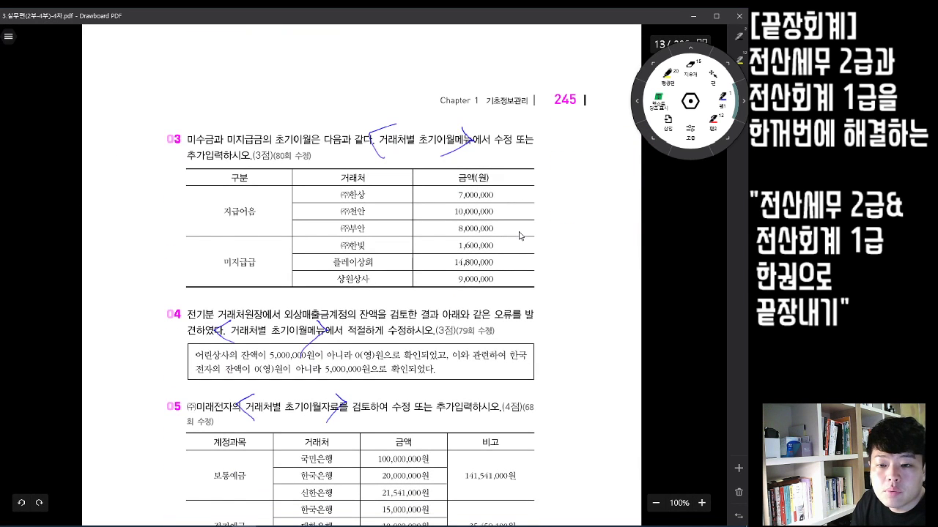
scroll(657, 373, "down", 3)
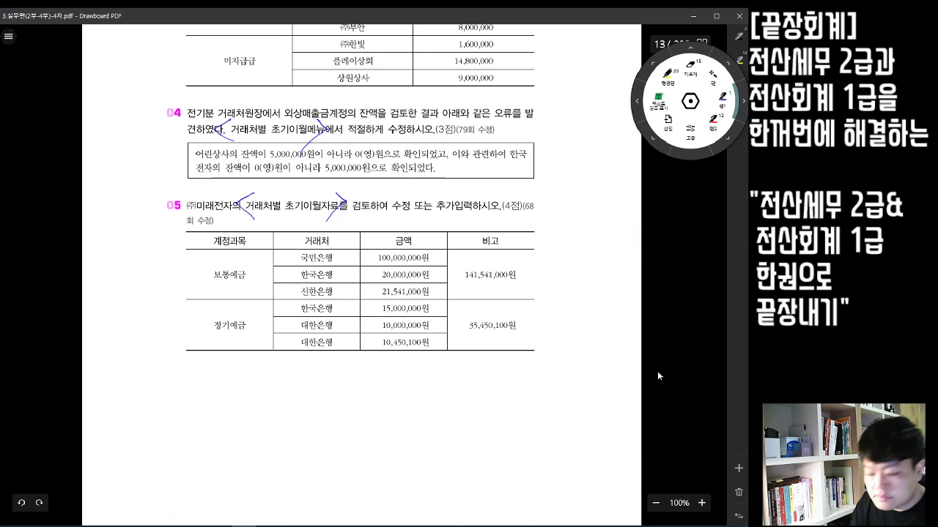
scroll(656, 373, "up", 2)
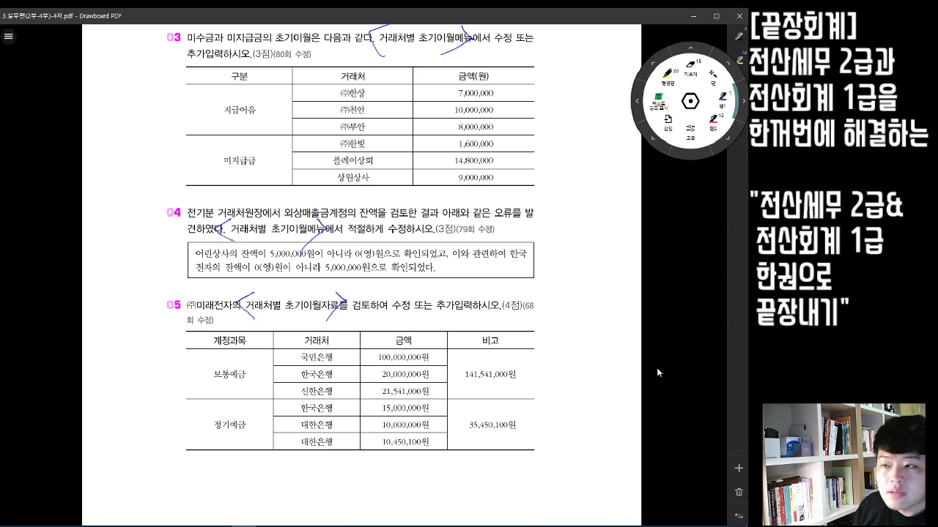
key("alt+Tab")
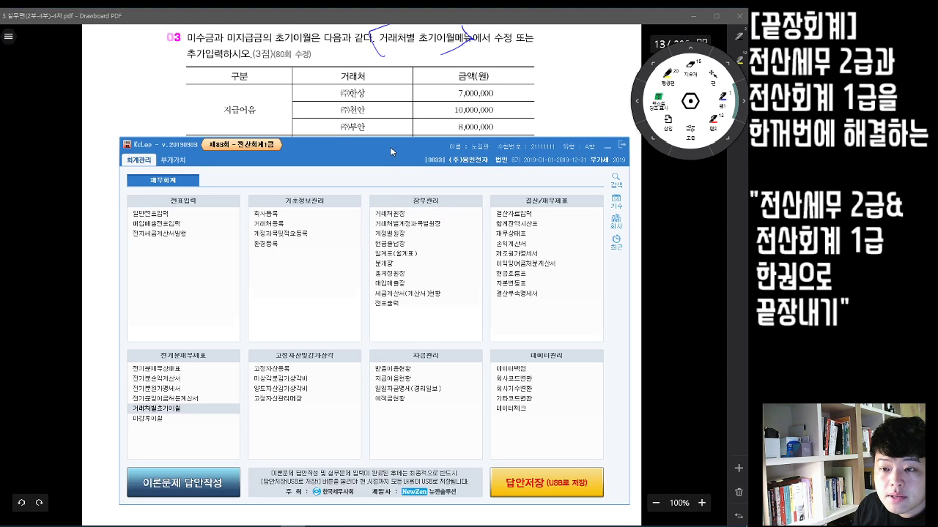
left_click_drag(390, 152, 396, 203)
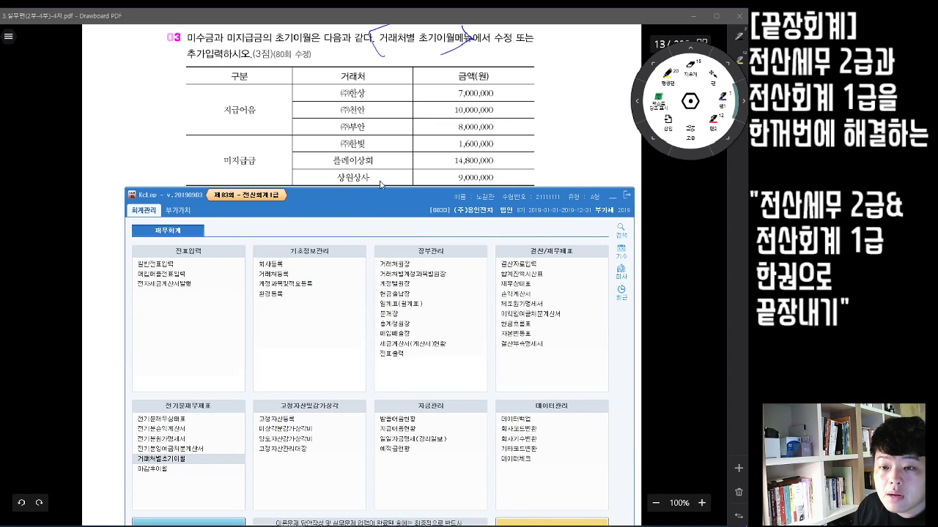
left_click_drag(377, 134, 371, 203)
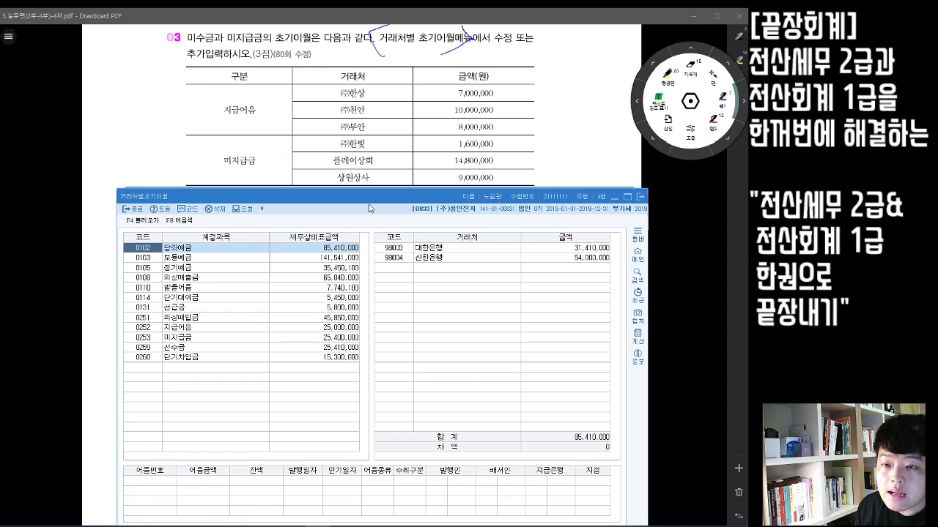
- Under 지급어음, set (주)한상's amount to 7,000,000 and add customer (주)천안 with an amount of 10,000,000
left_click(188, 329)
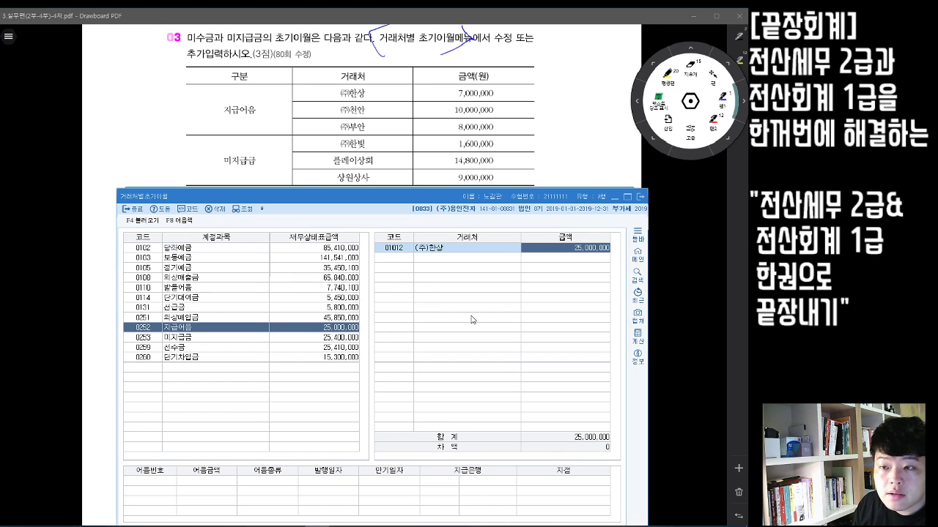
type("7000000")
key("Return")
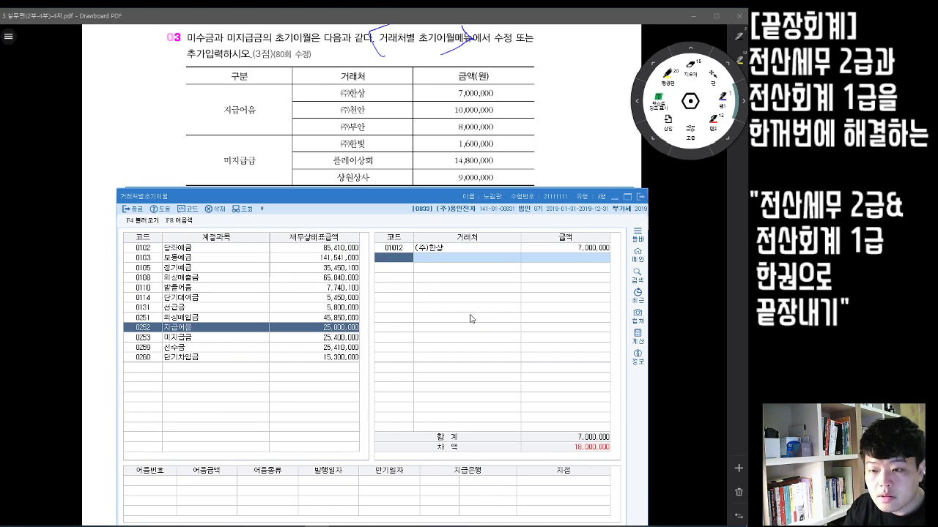
key("F2")
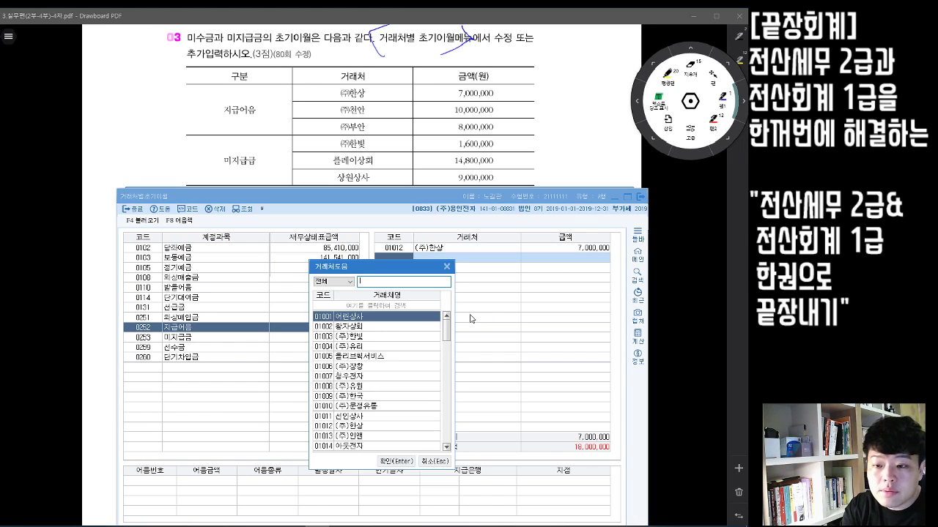
type("천안")
key("Return")
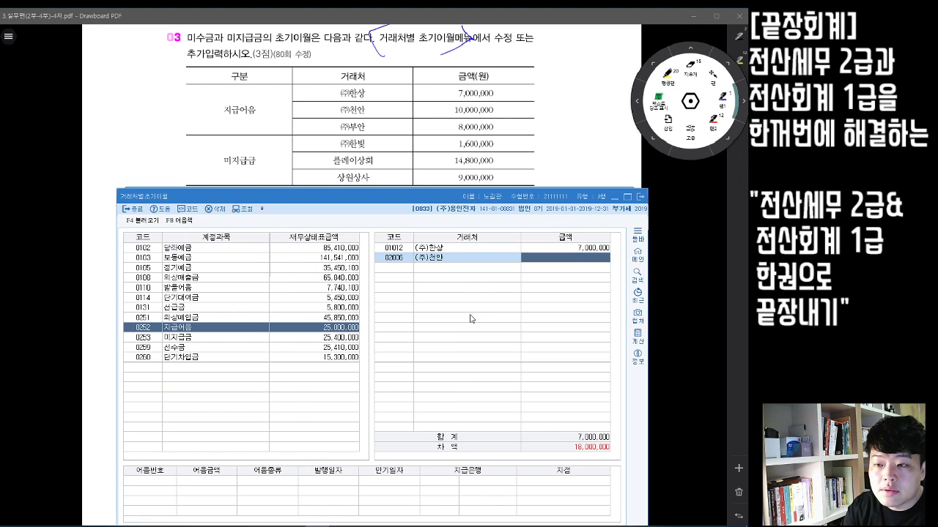
type("10000000")
key("Return")
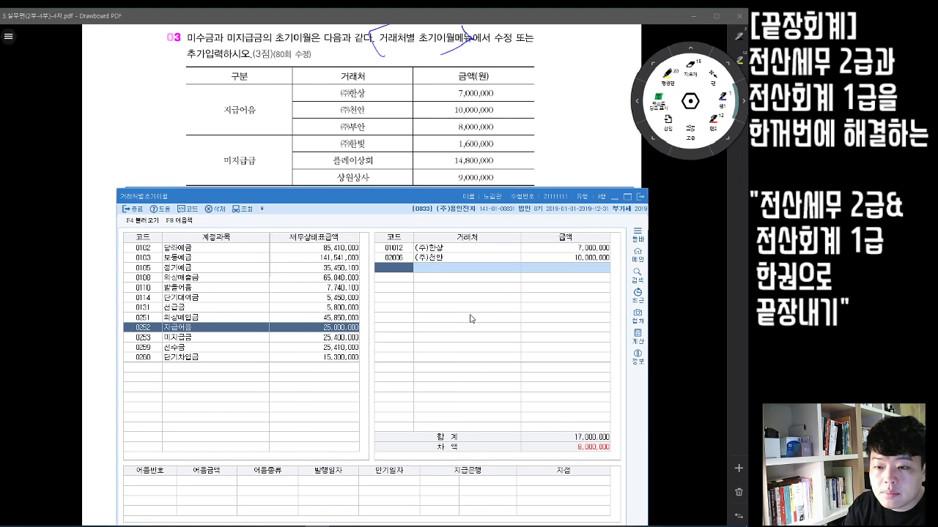
- Look up customer (주)부안 and add it to the 지급어음 entries with an amount of 8,000,000
key("F2")
type("부")
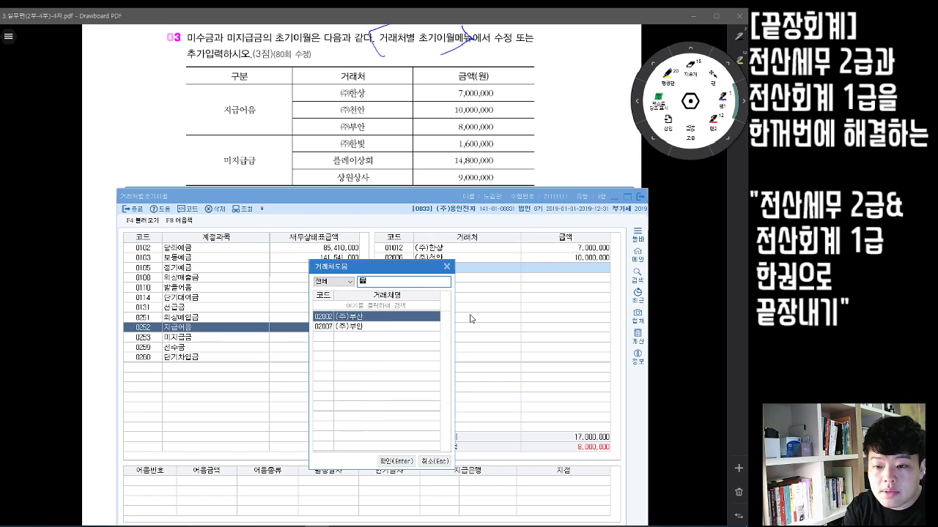
key("Return")
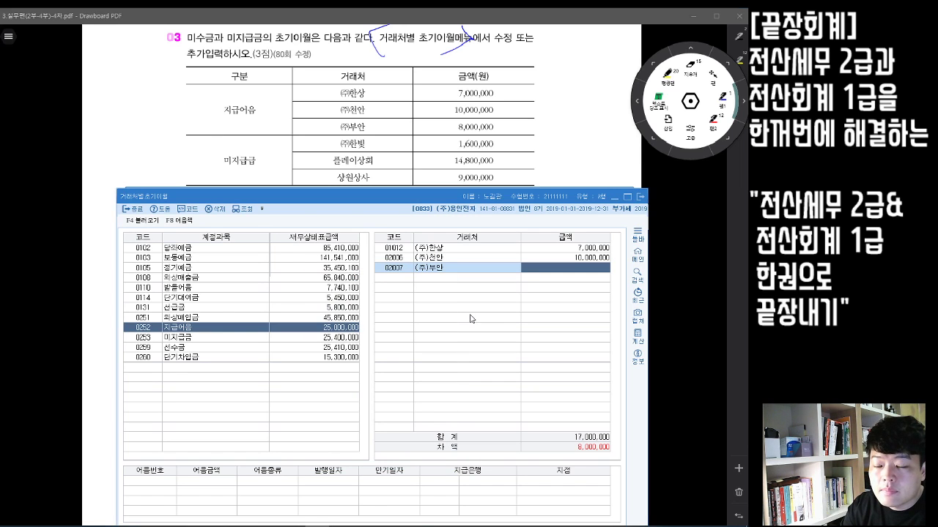
type("8000000")
key("Return")
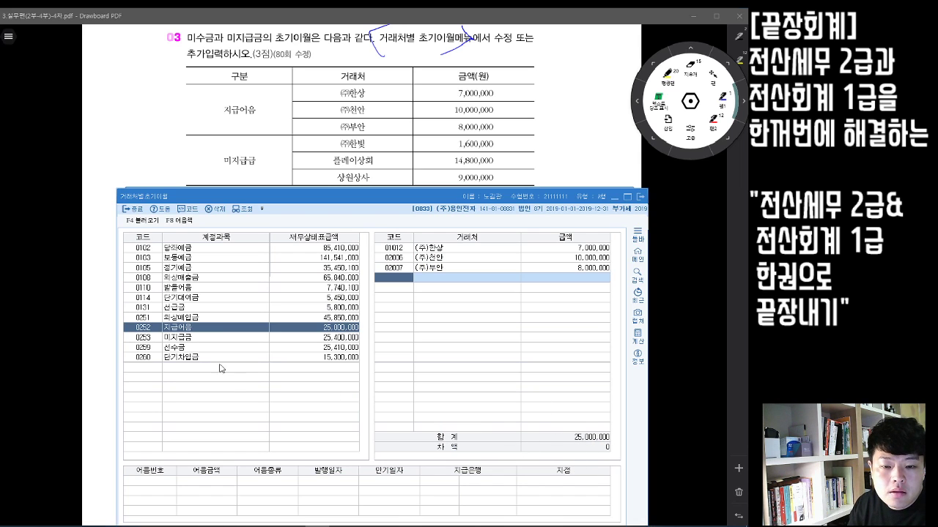
- Under 미지급금, set (주)한빛's carried-forward amount to 1,600,000
left_click(156, 369)
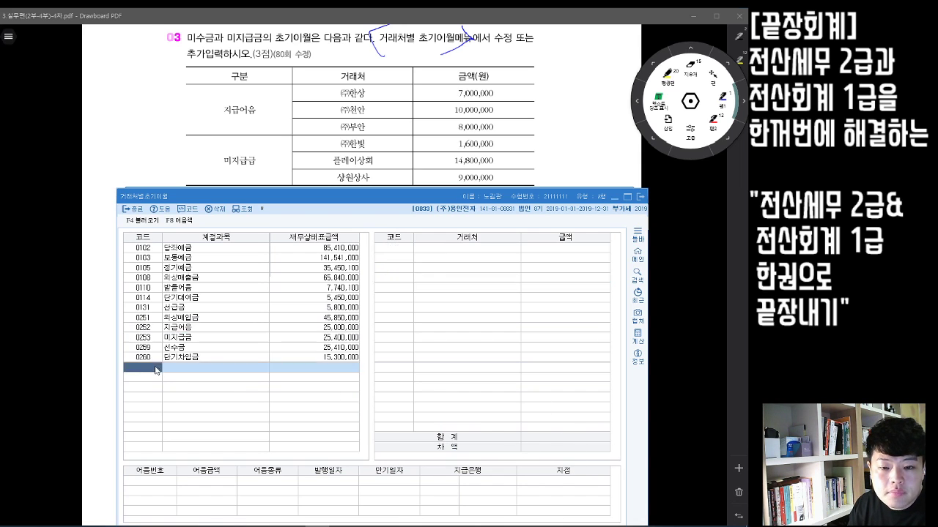
left_click(191, 338)
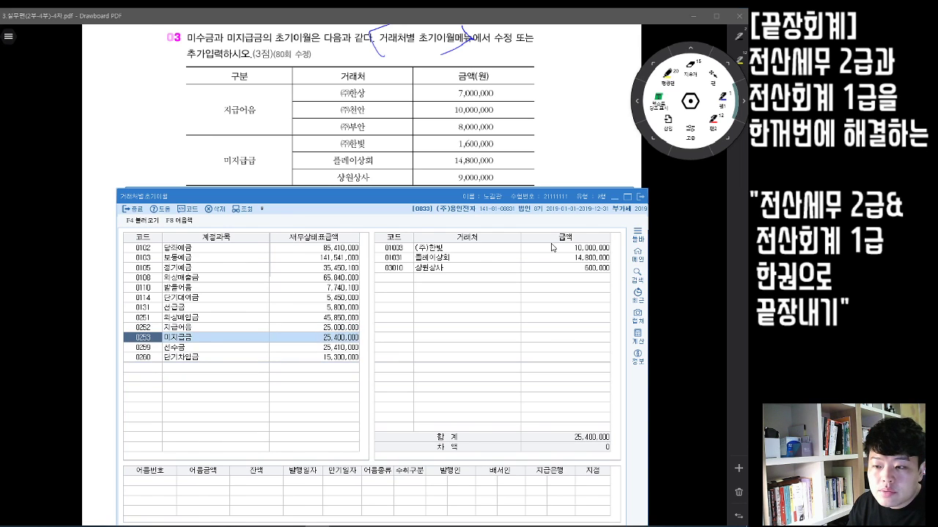
left_click(558, 248)
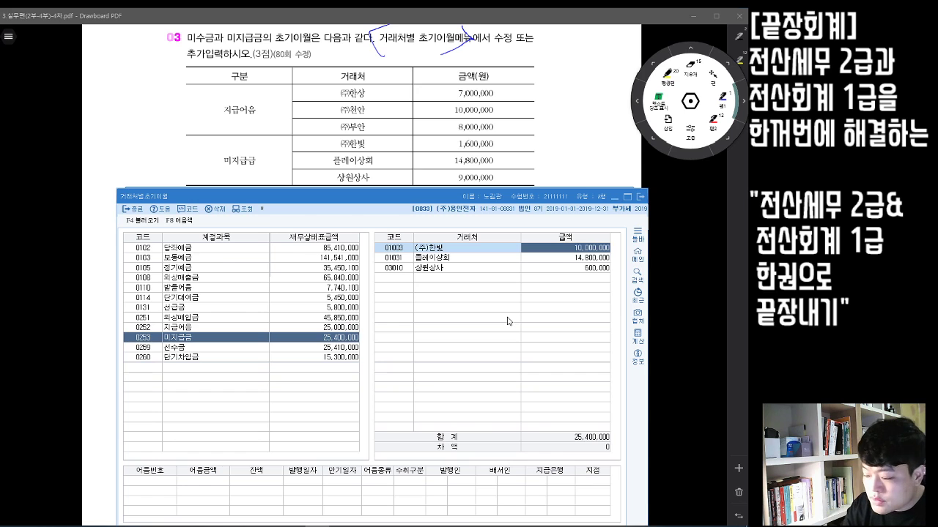
type("1,600,000")
key("Return")
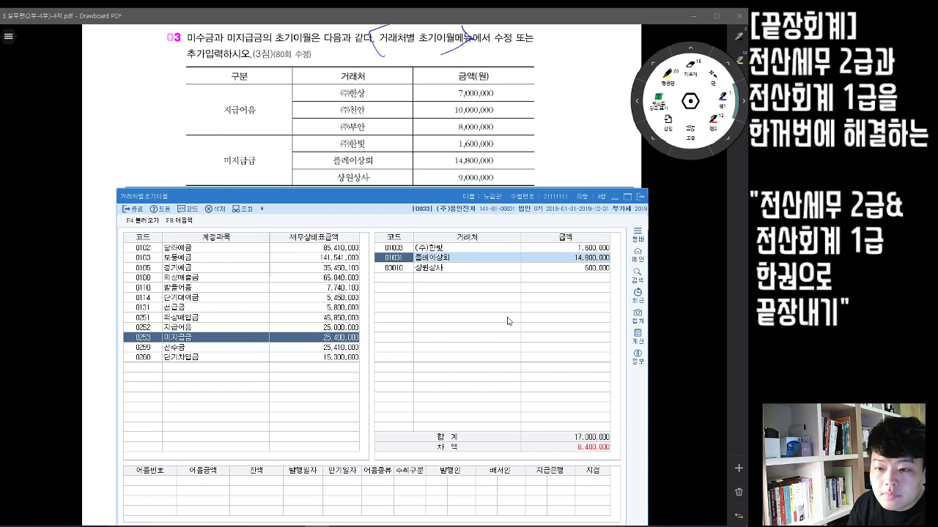
- Set 상원상사's 미지급금 amount to 9,000,000 and close 거래처별초기이월
key("Return")
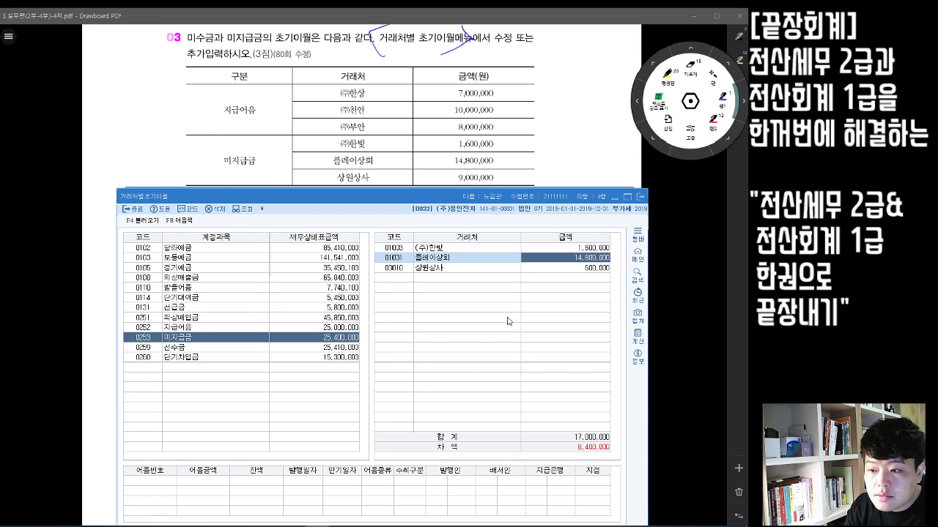
key("Return")
key("Return")
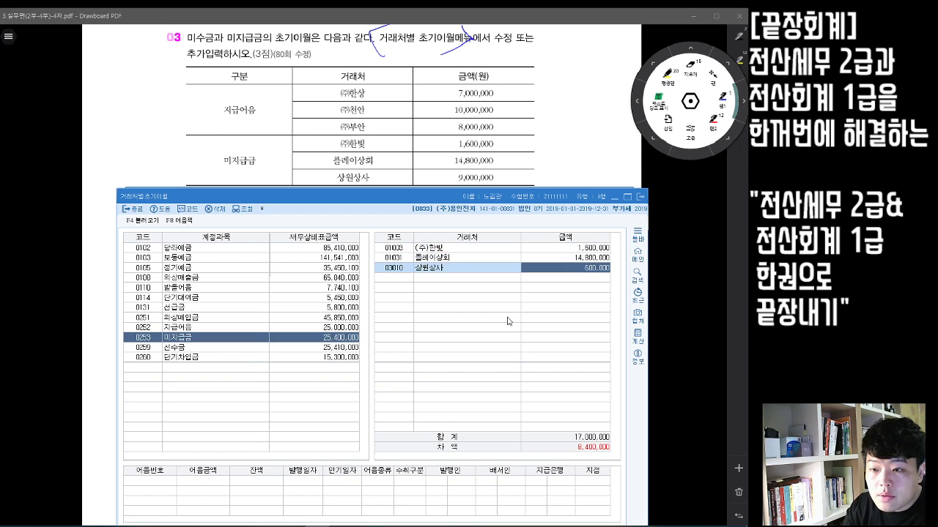
type("9000000")
key("Return")
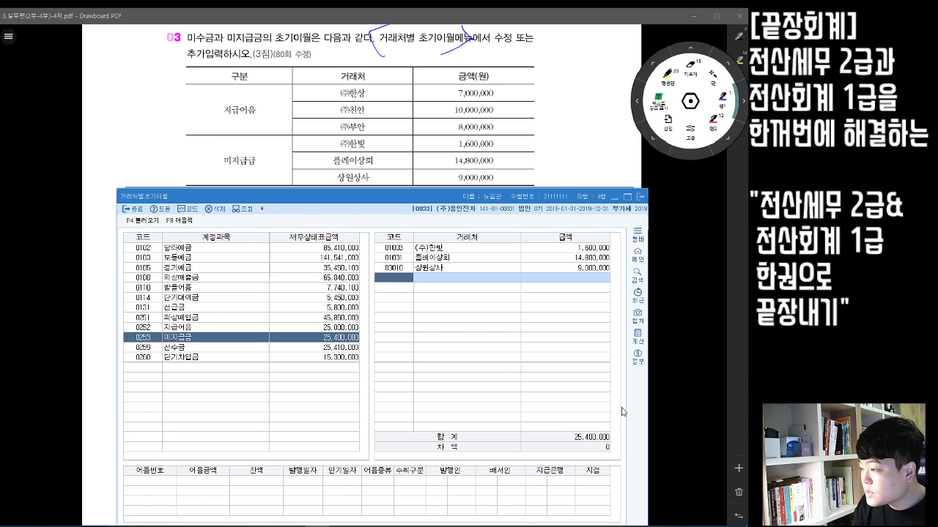
left_click(639, 196)
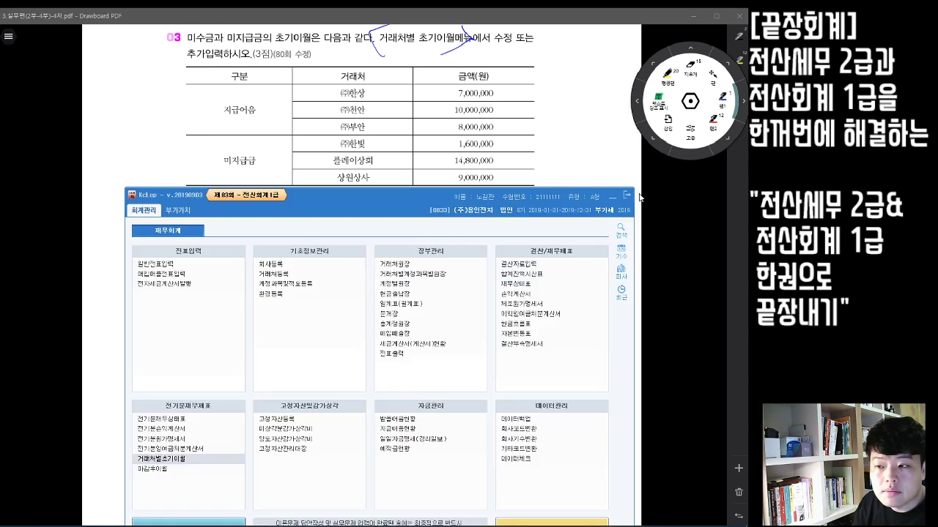
- Consult exercise 04 in the textbook PDF, switch back to KcLep and reopen 거래처별초기이월 below the exercise text
left_click(662, 233)
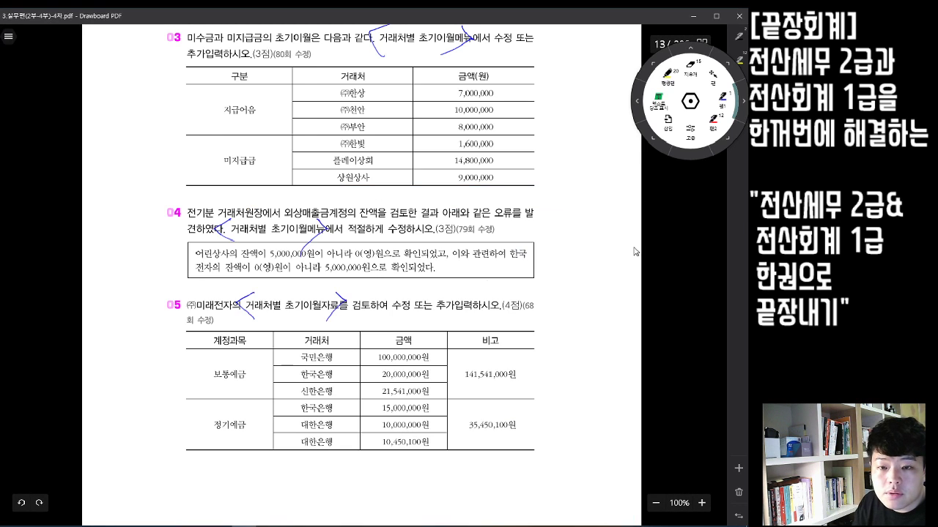
scroll(491, 233, "down", 2)
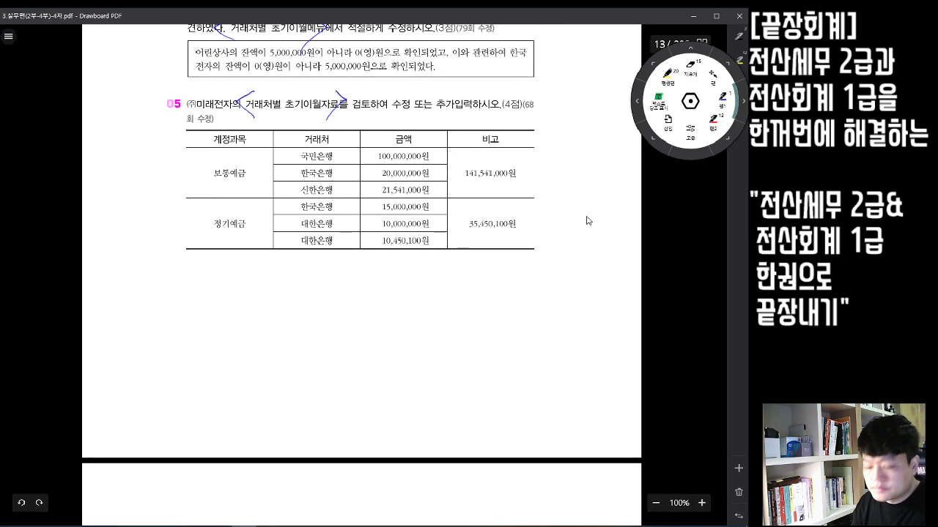
scroll(590, 220, "up", 1)
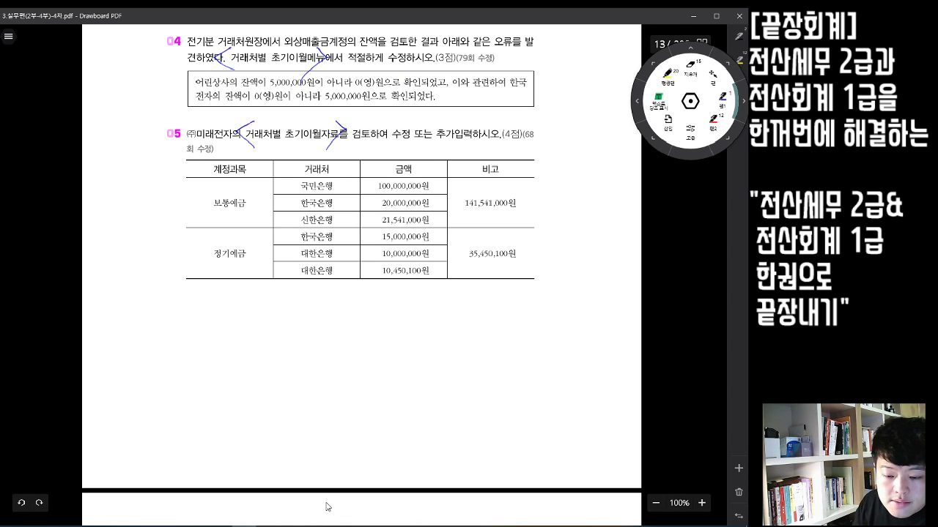
left_click(293, 525)
left_click_drag(408, 201, 384, 136)
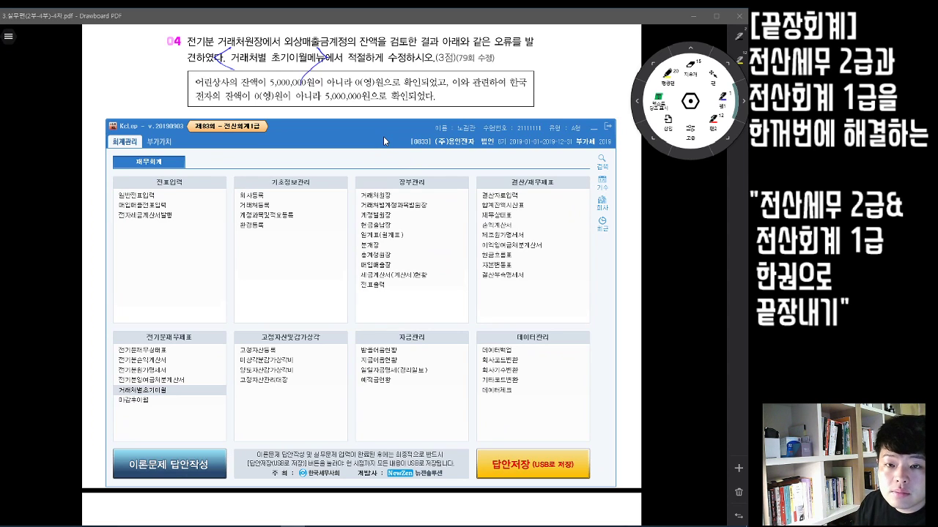
left_click(143, 390)
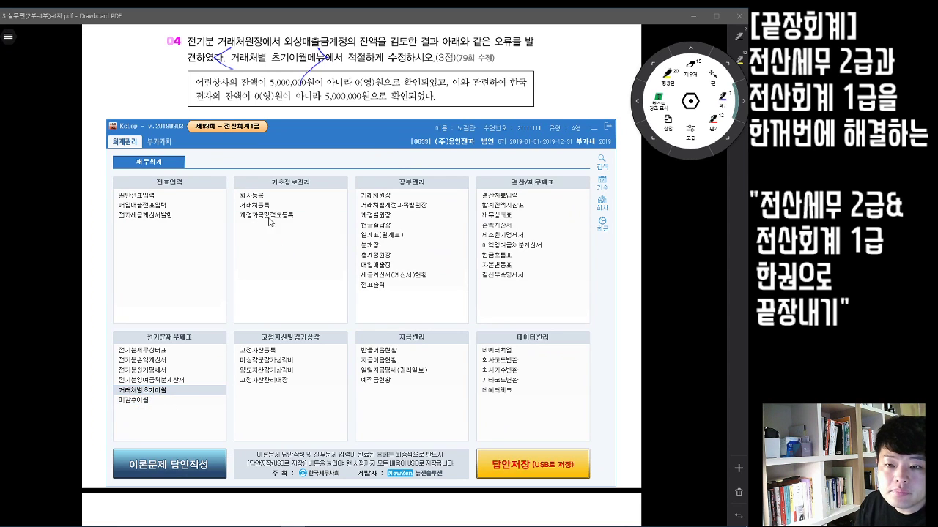
left_click_drag(362, 208, 352, 134)
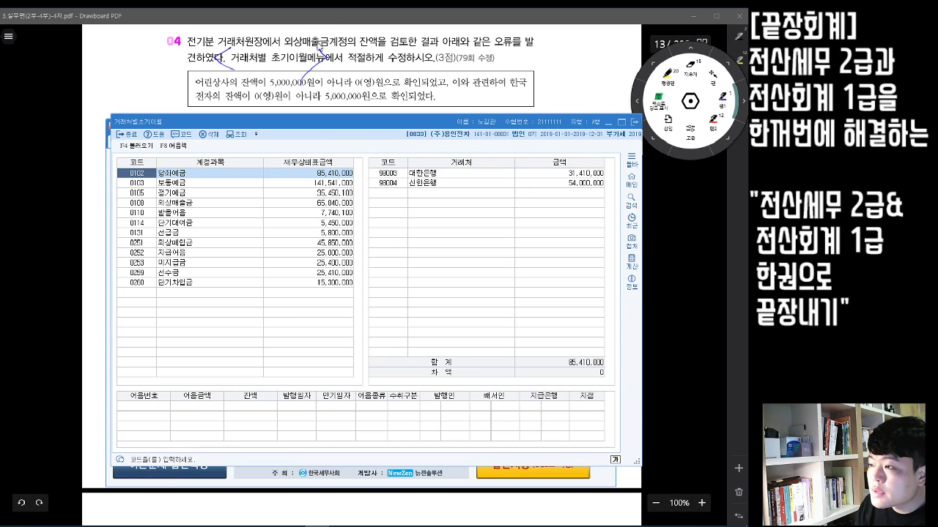
- Under 외상매출금, set 어린상사's carried-forward amount to 0
left_click(181, 205)
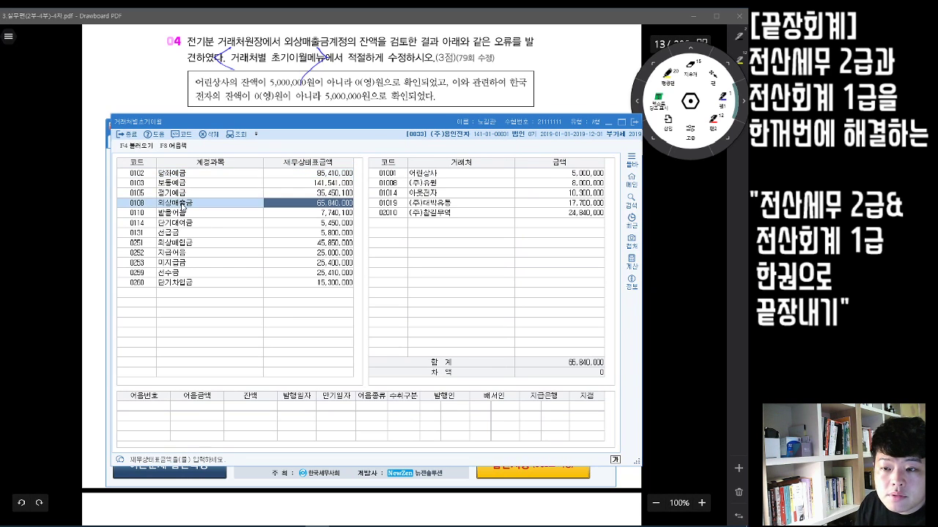
left_click(569, 176)
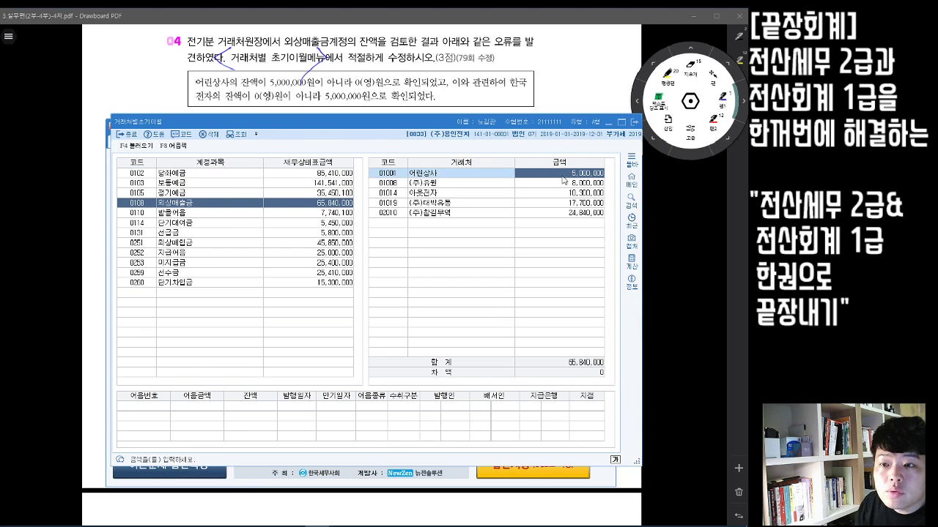
type("0")
key("Return")
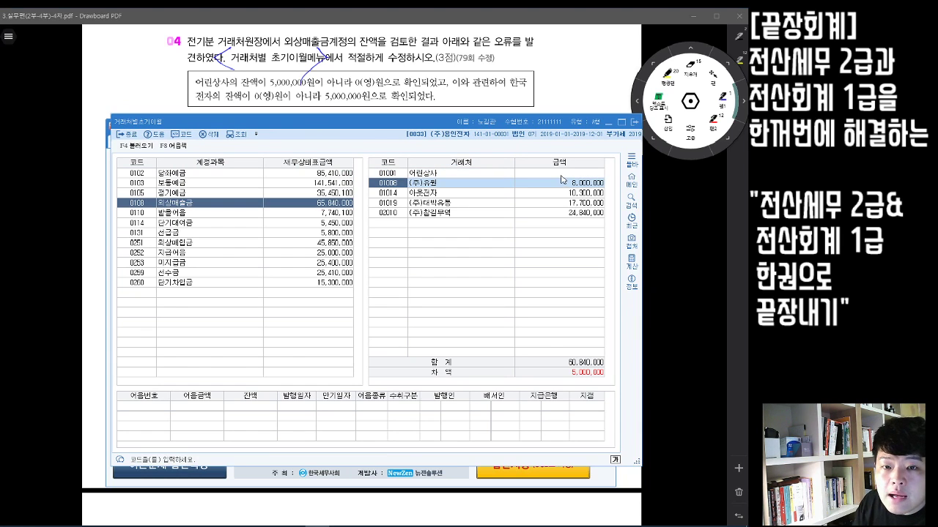
- Look up customer 한국전자 and add it to the 외상매출금 entries with an amount of 5,000,000
left_click(398, 223)
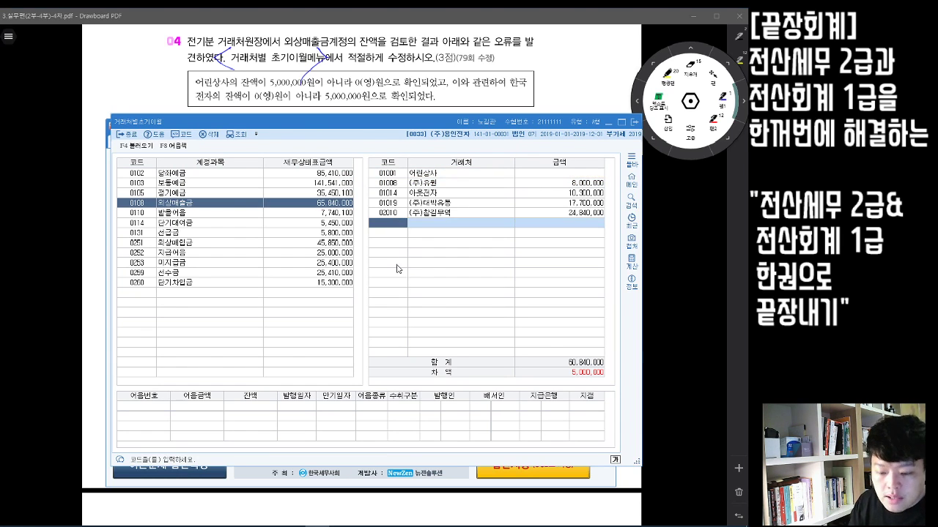
key("F2")
type("한국전자")
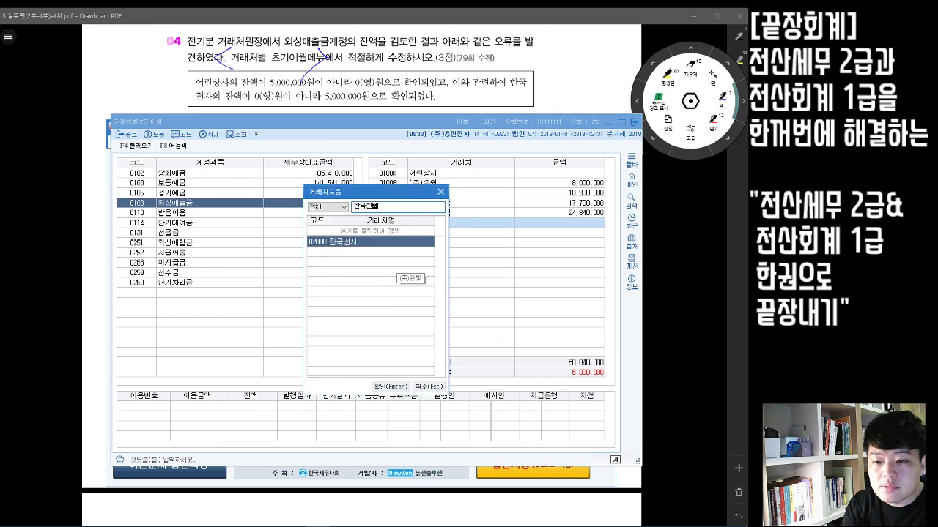
key("Return")
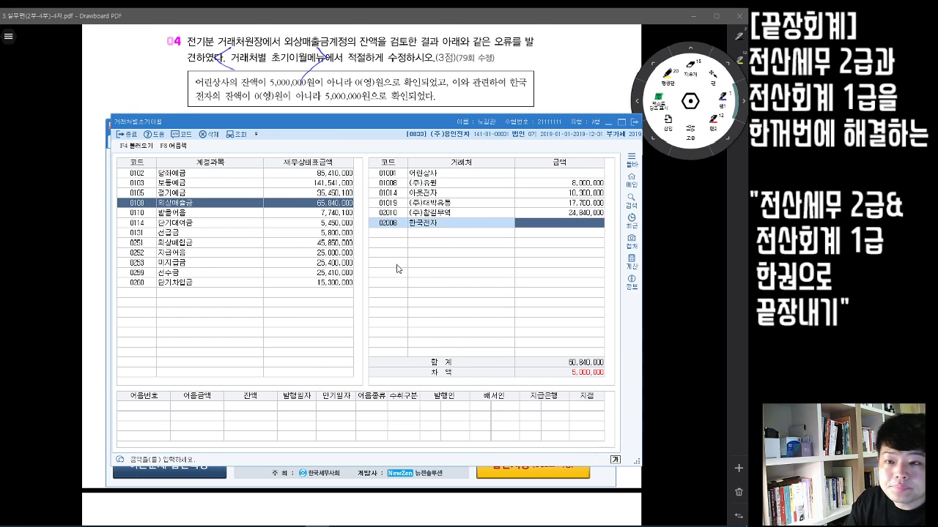
type("5000000")
key("Return")
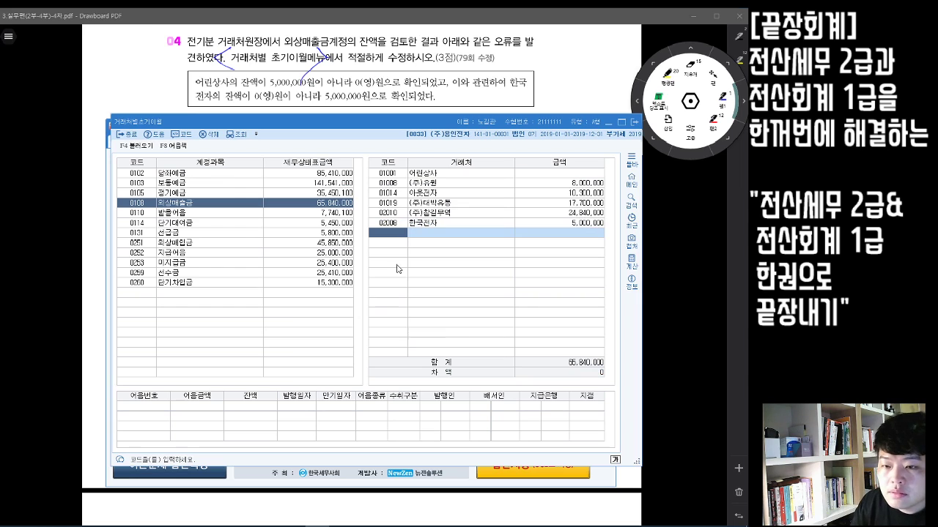
- Delete the 어린상사 row from the 외상매출금 customer entries
left_click(493, 178)
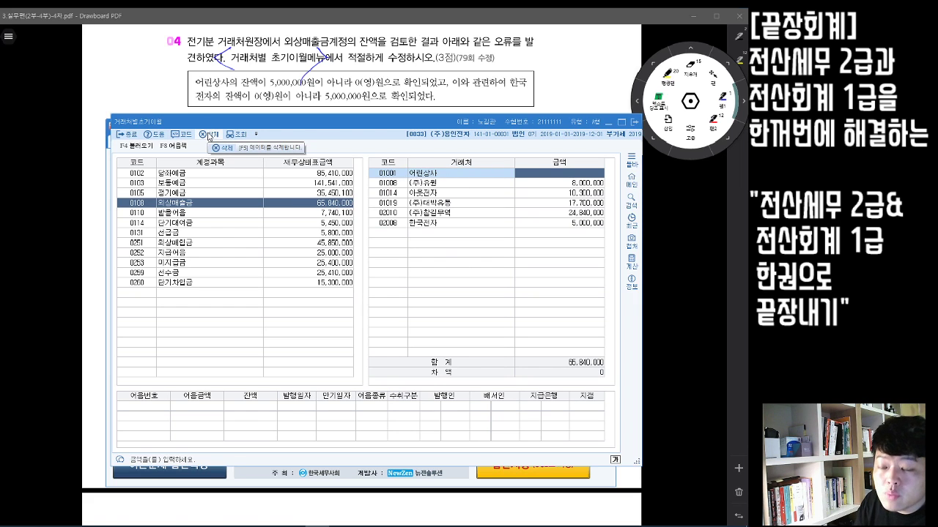
left_click(209, 136)
left_click(376, 306)
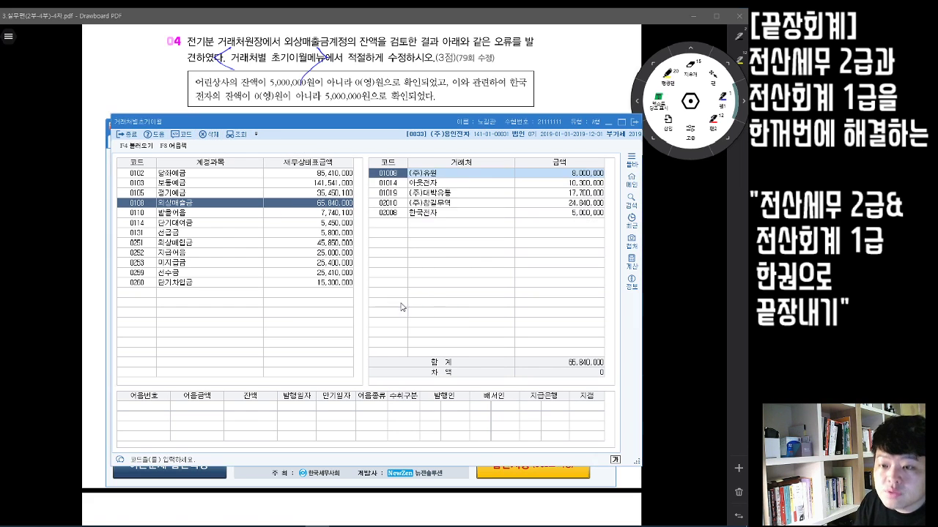
left_click(578, 183)
left_click(576, 174)
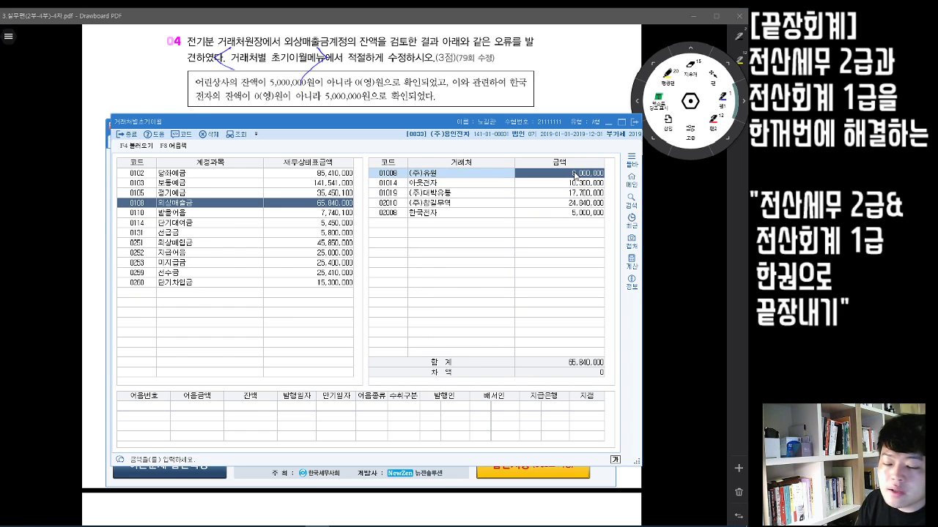
- Switch to the textbook PDF in Drawboard and examine exercise 05's table of 보통예금 and 정기예금 balances by bank
left_click(704, 220)
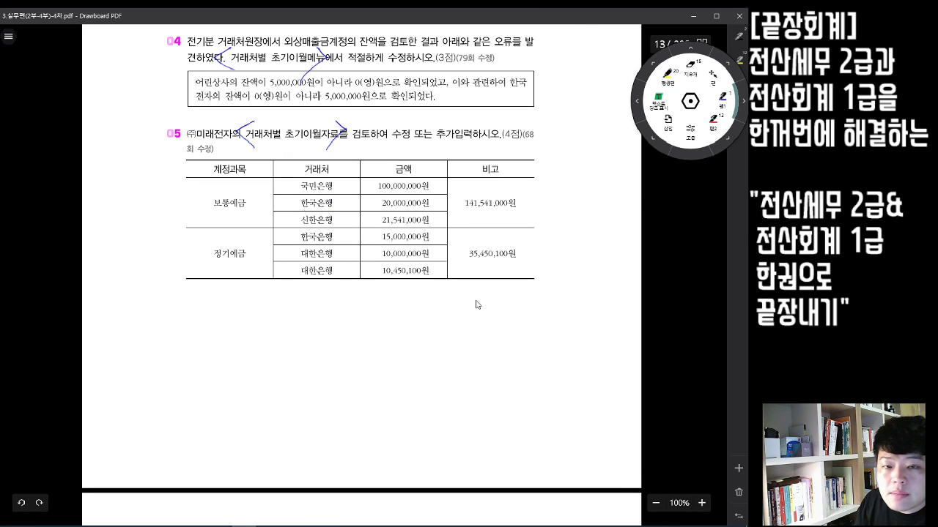
scroll(584, 295, "down", 2)
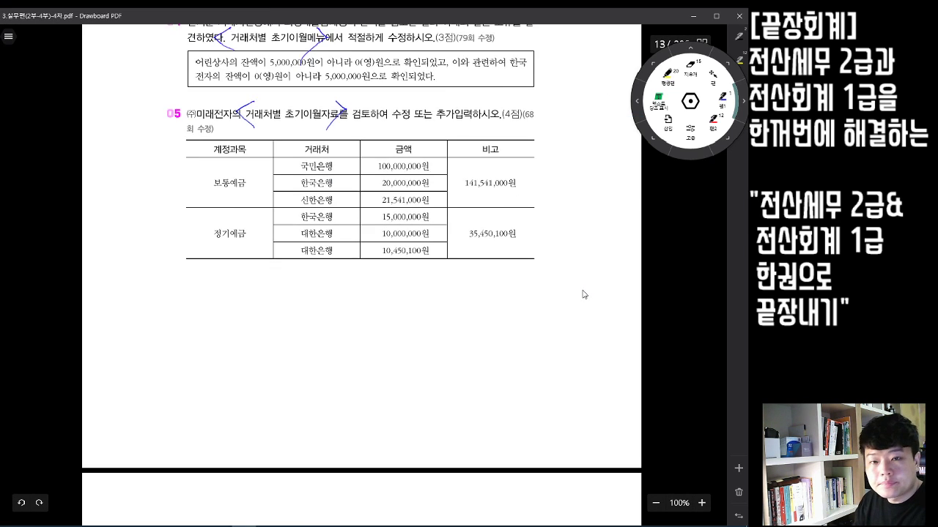
scroll(584, 294, "down", 1)
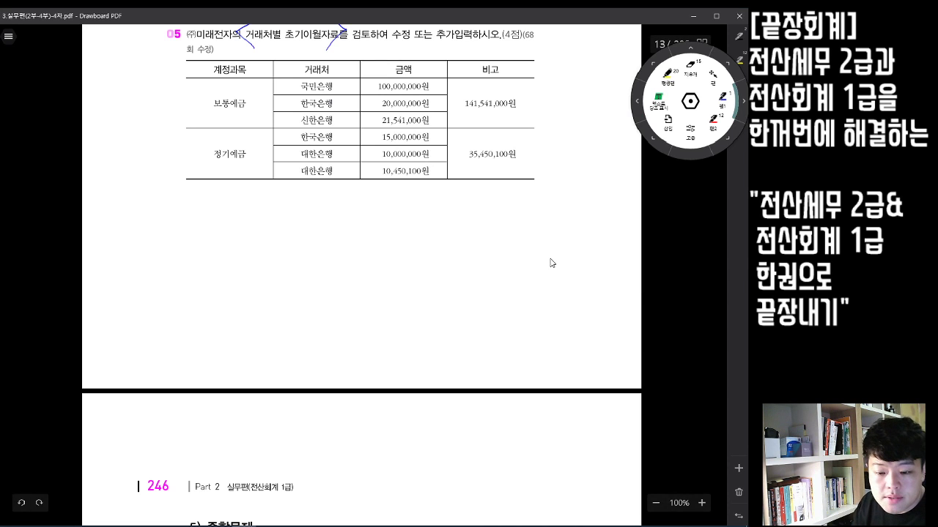
- Switch back to KcLep, place its window below the exercise 05 table and reopen 거래처별초기이월
left_click(341, 526)
left_click_drag(412, 127, 408, 195)
left_click(603, 190)
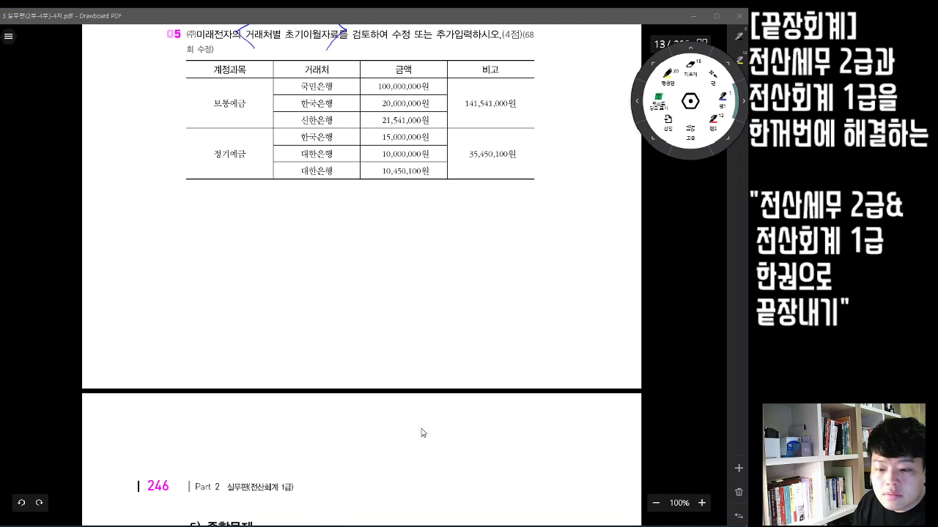
mouse_move(293, 525)
left_click(292, 487)
left_click_drag(359, 129, 363, 193)
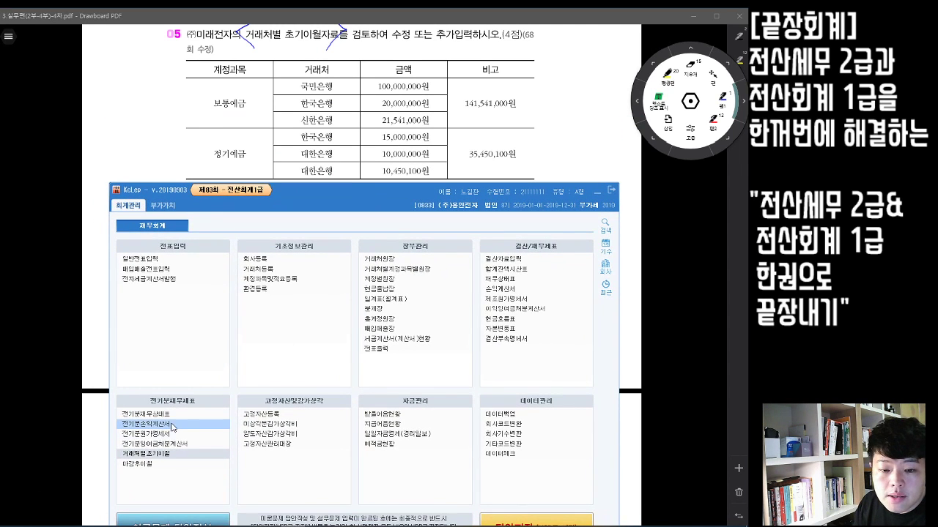
left_click(165, 455)
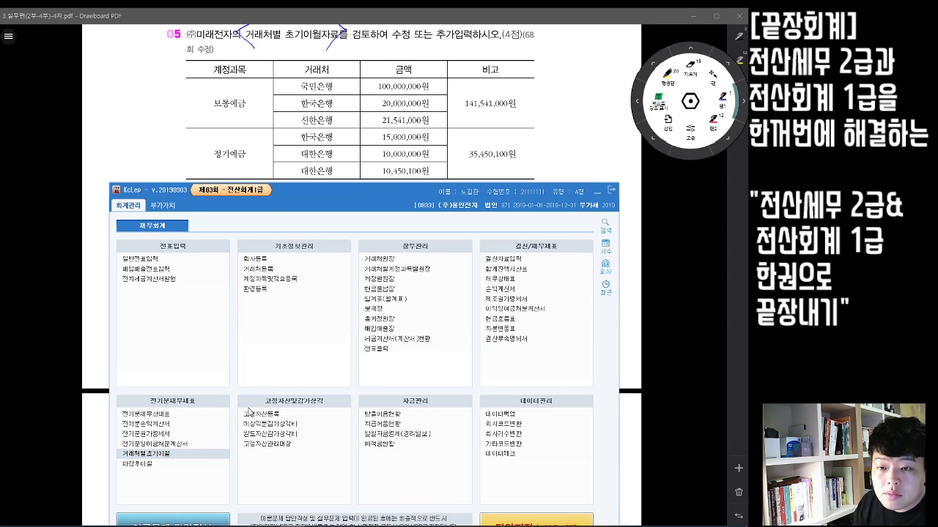
left_click_drag(389, 192, 394, 191)
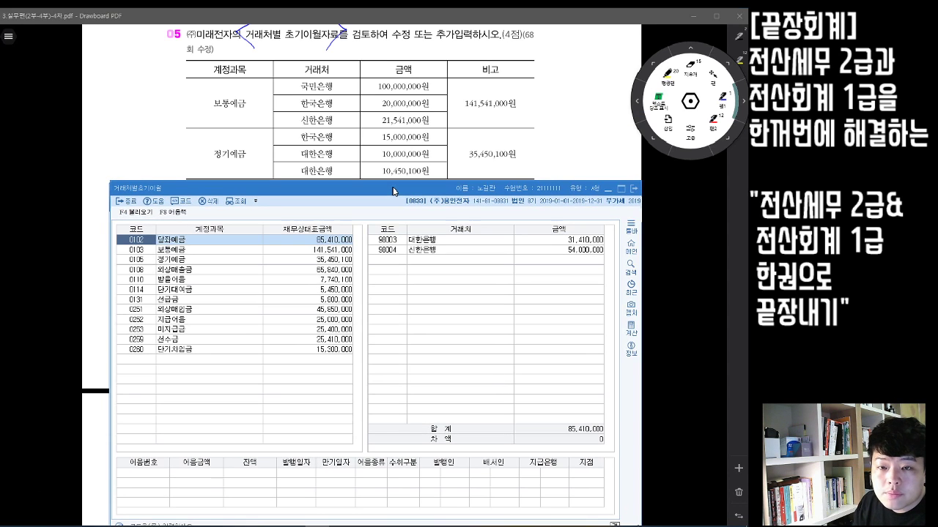
- Under 보통예금, set 국민은행's carried-forward amount to 100,000,000
left_click(208, 251)
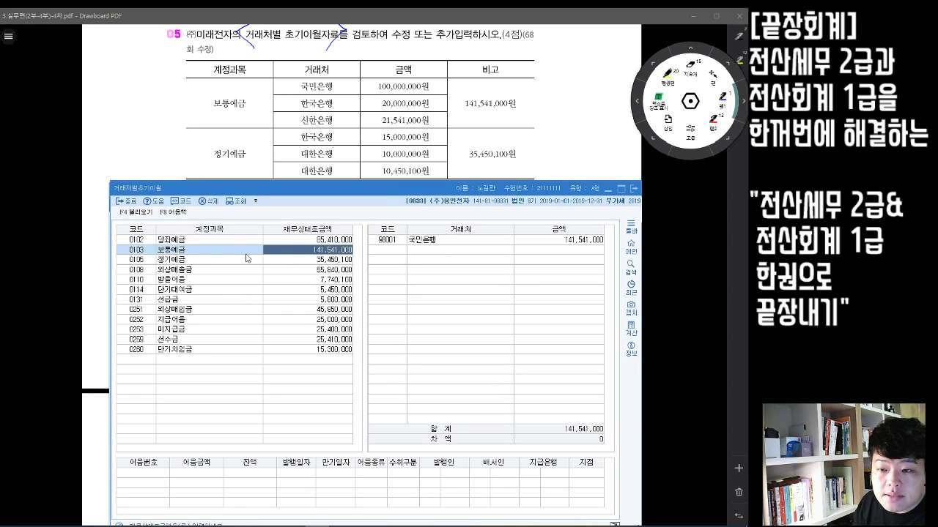
left_click(545, 242)
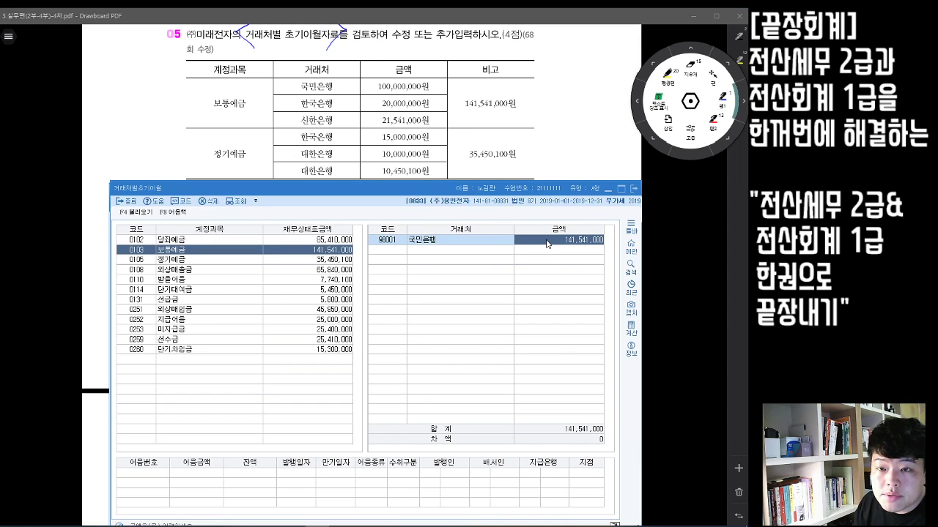
key("BackSpace")
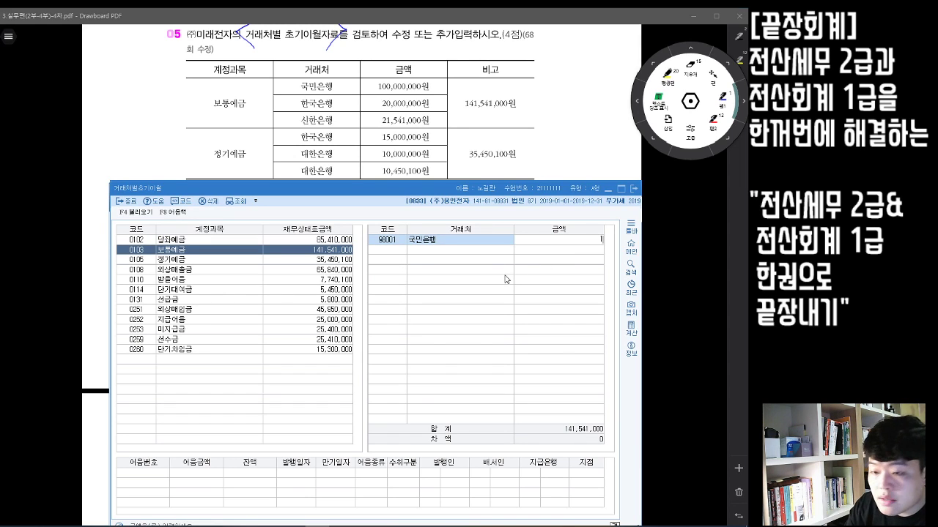
key("Return")
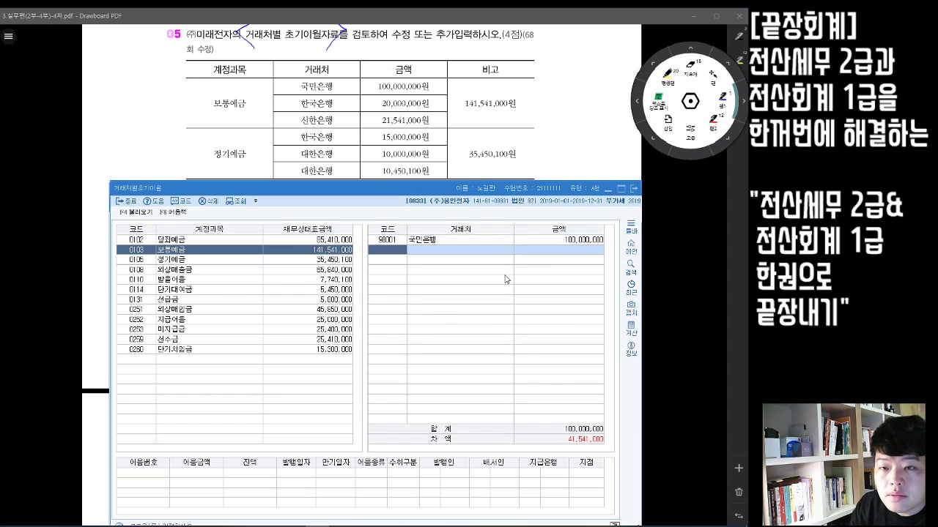
- Look up customer 한국은행 and add it to the 보통예금 entries with an amount of 20,000,000
key("F2")
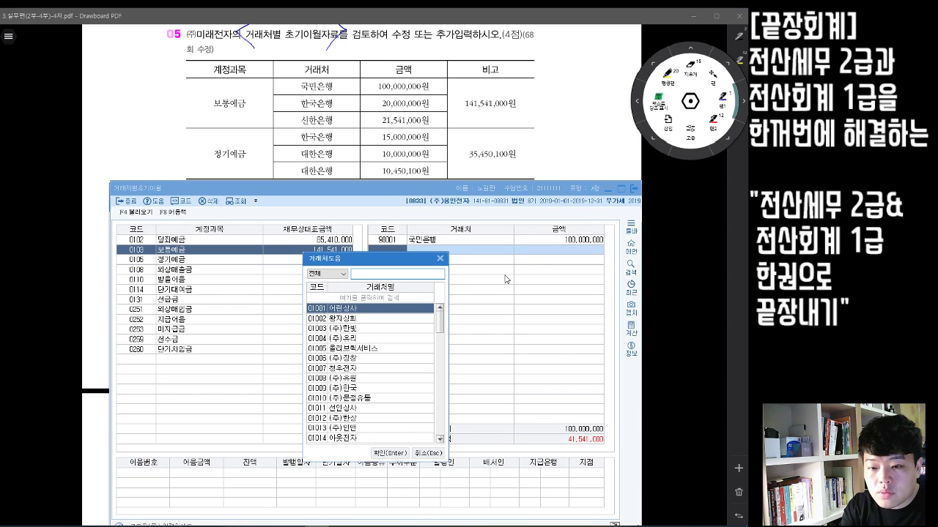
type("한국")
key("Down")
key("Down")
key("Return")
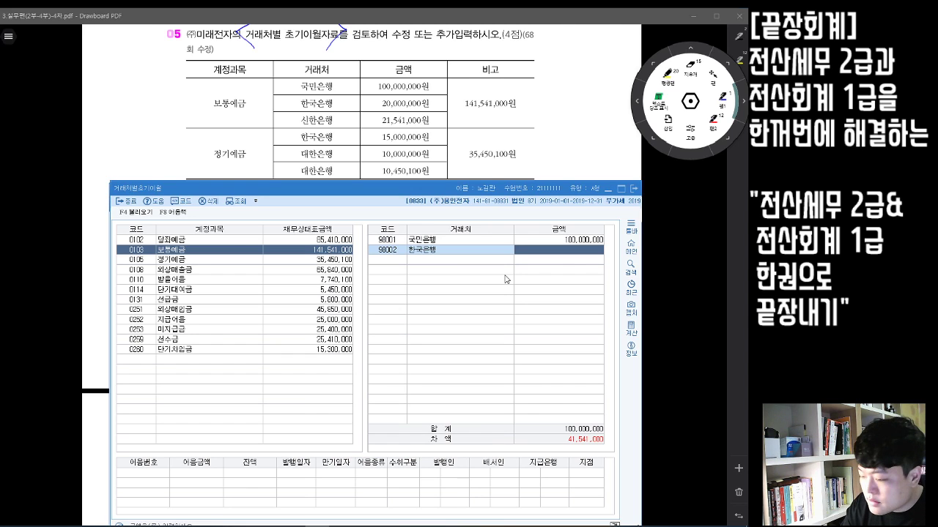
type("20000000")
key("Return")
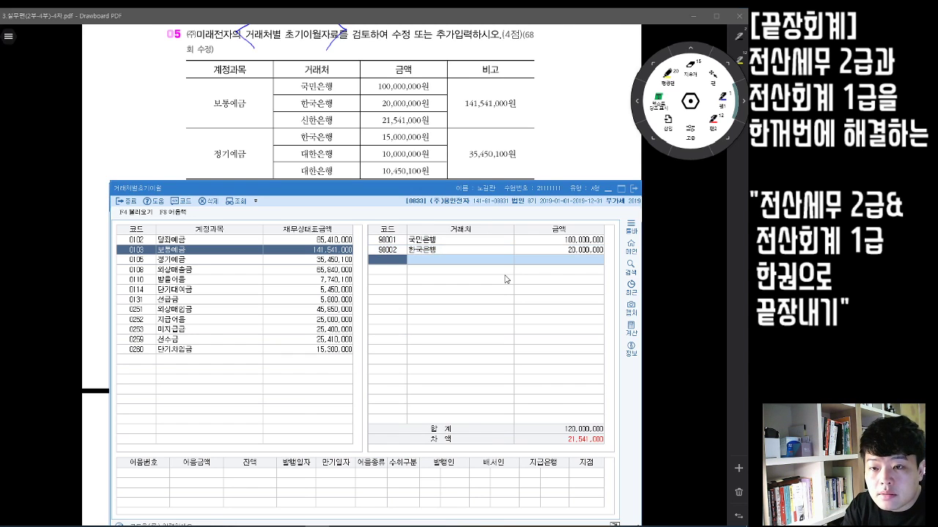
- Look up customer 신한은행 and add it to the 보통예금 entries with an amount of 21,541,000
key("F2")
type("신한")
key("Return")
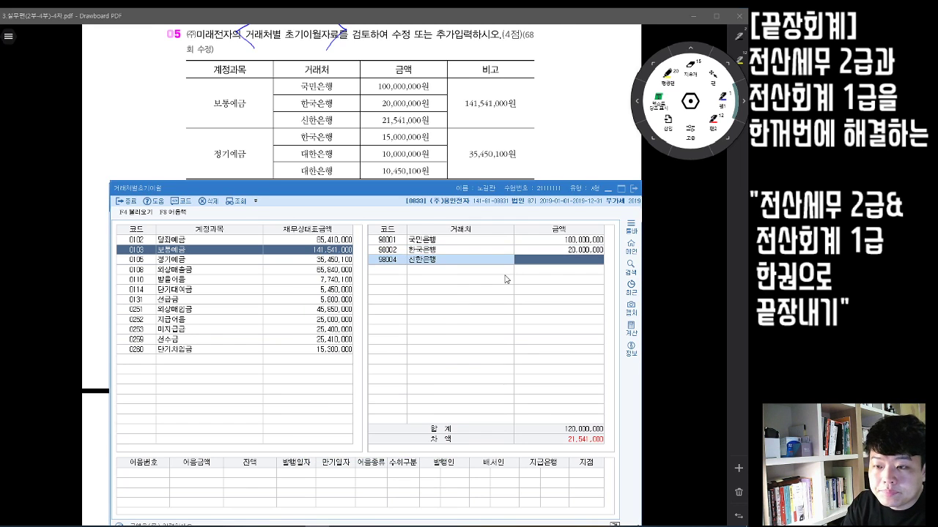
type("21541000")
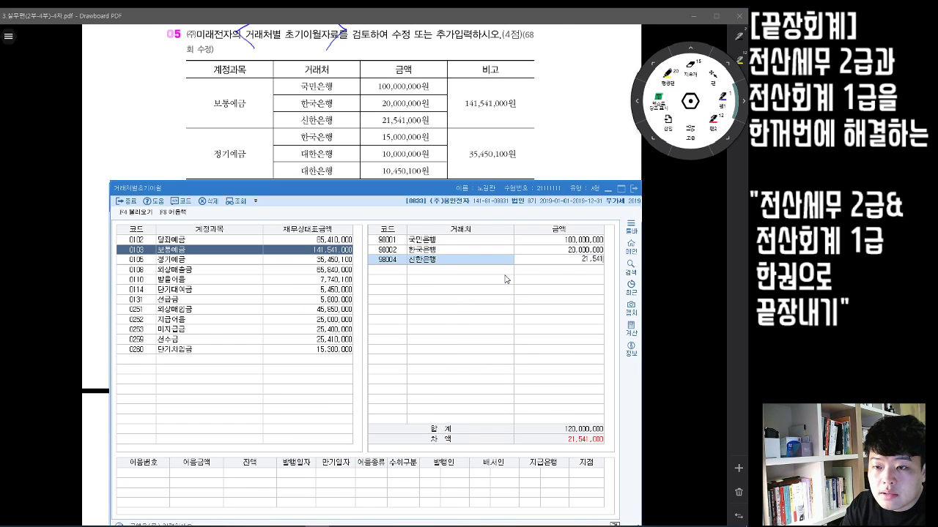
key("Return")
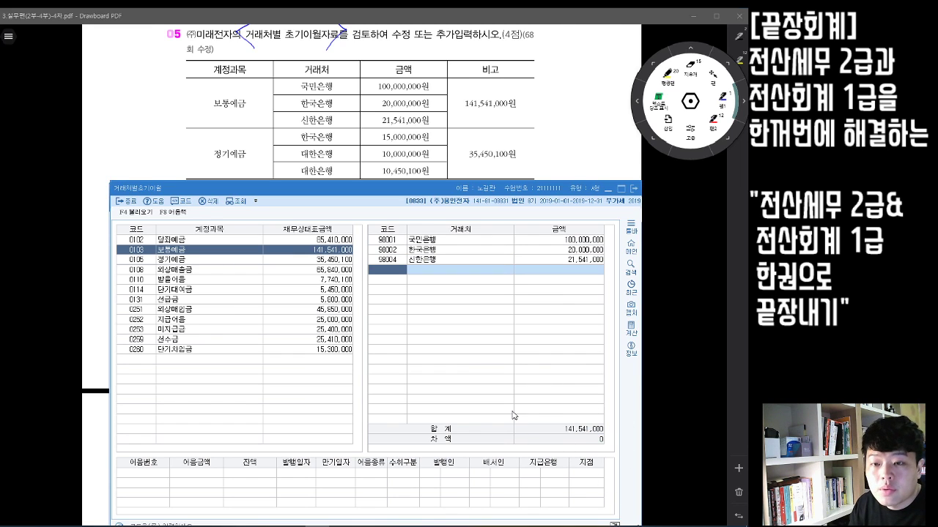
- Under 정기예금, set 한국은행's carried-forward amount to 15,000,000
left_click(189, 259)
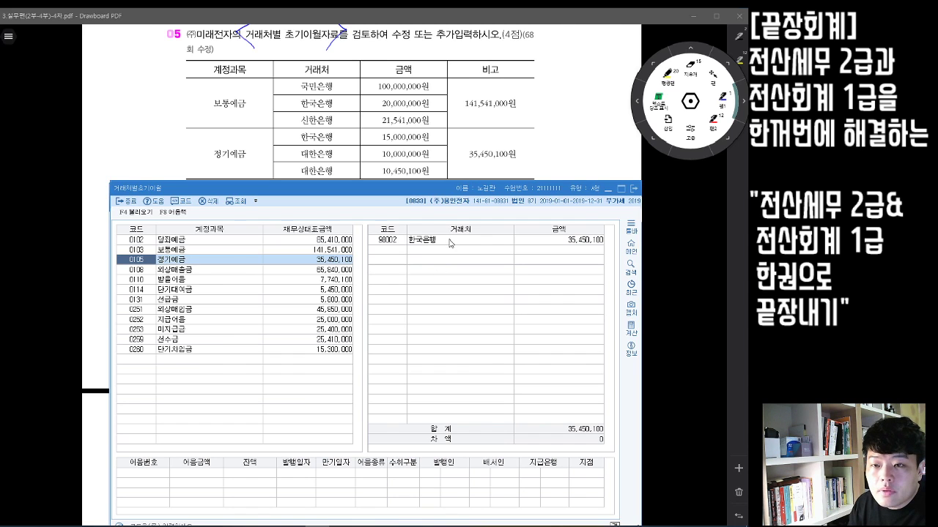
left_click(450, 242)
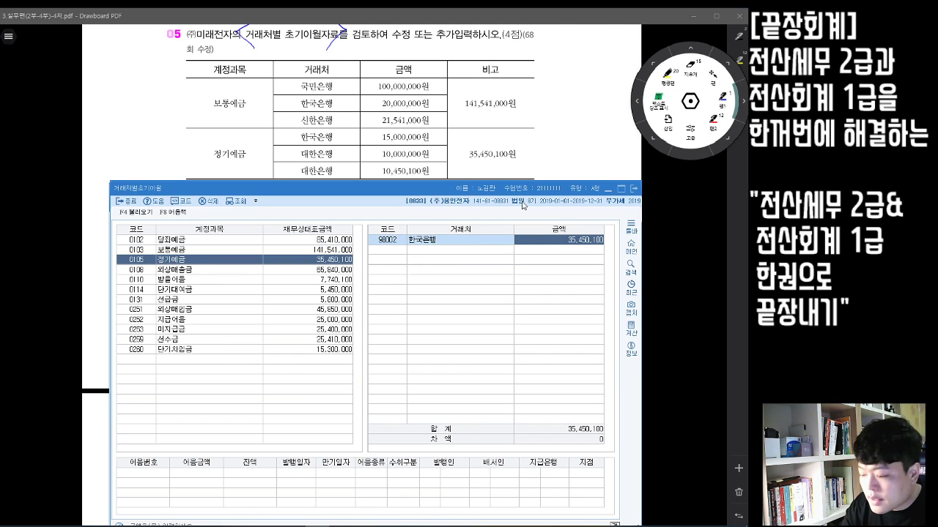
type("15000000")
key("Return")
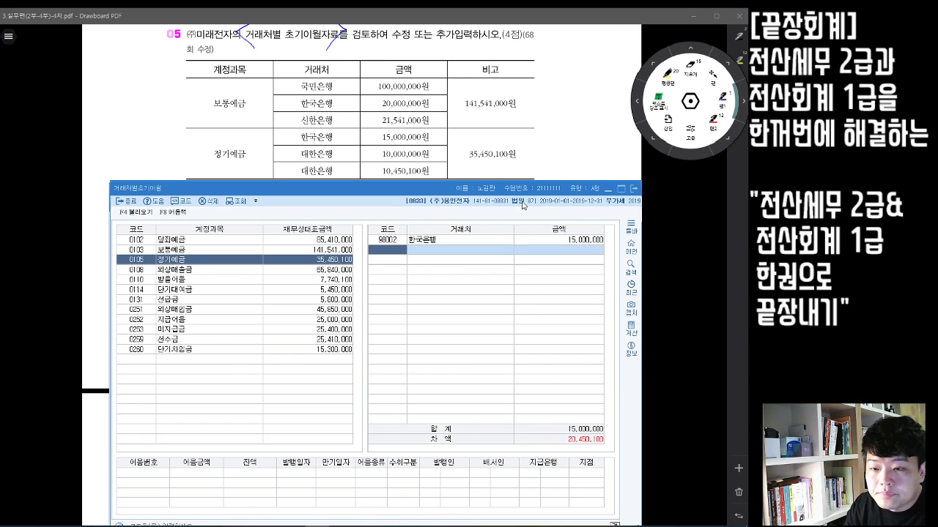
- Look up customer 대한은행 and add it to the 정기예금 entries with an amount of 10,000,000
key("F2")
type("대한")
key("Return")
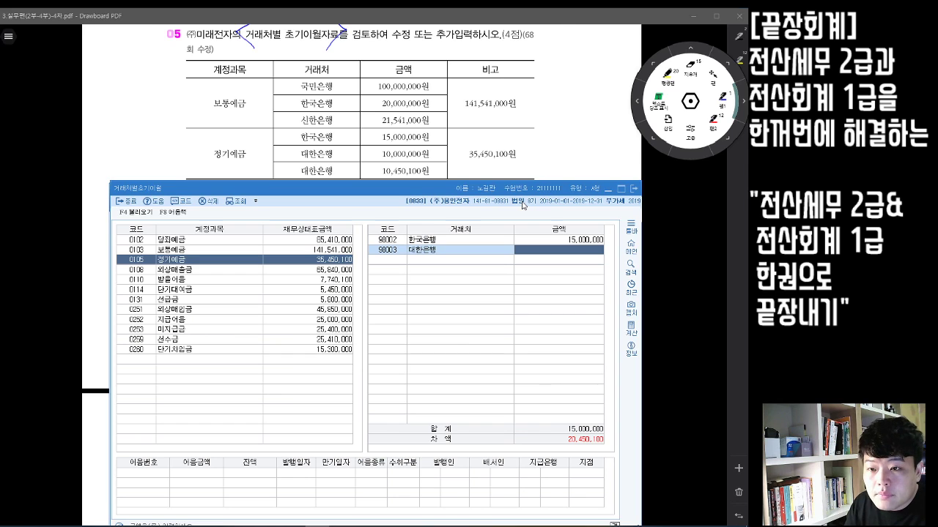
type("10000000")
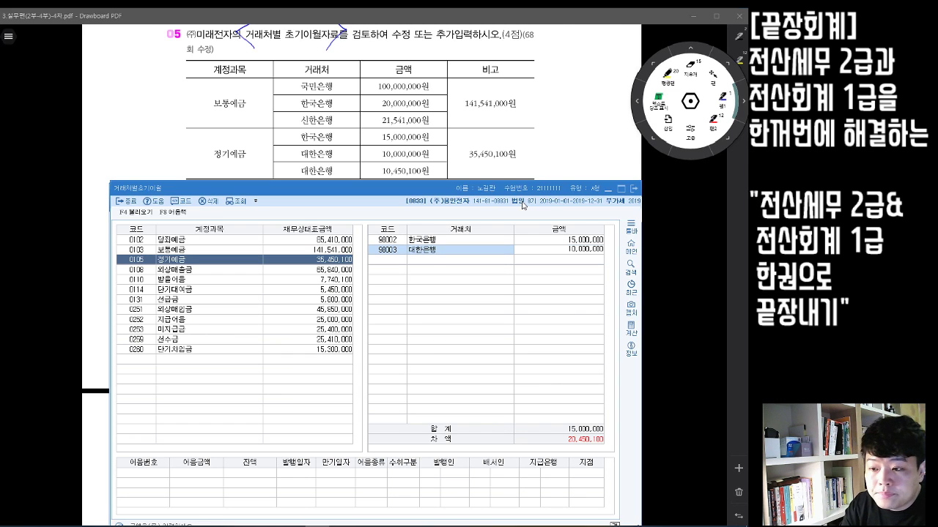
key("Return")
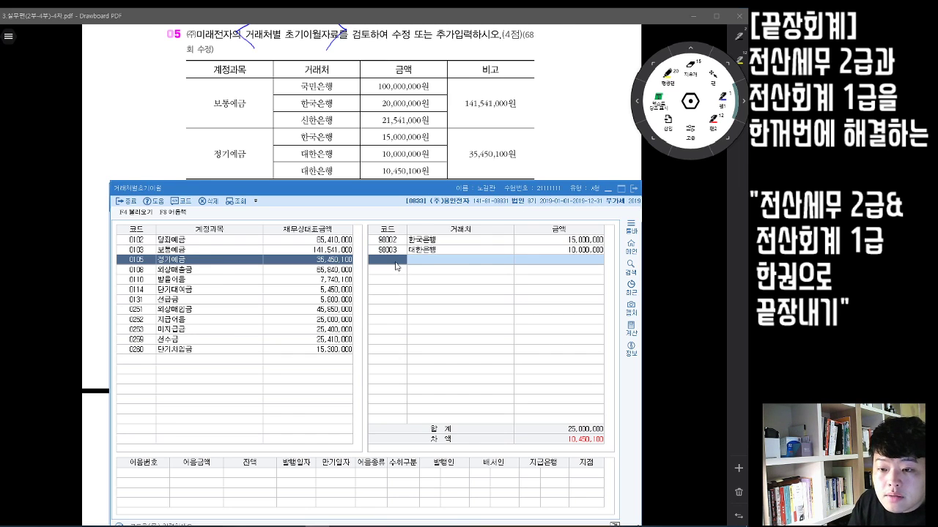
- Search the customer lookup for 은행, and in the textbook PDF strike out the last 정기예금 bank name and handwrite 기업은행 below it
key("F2")
type("은행")
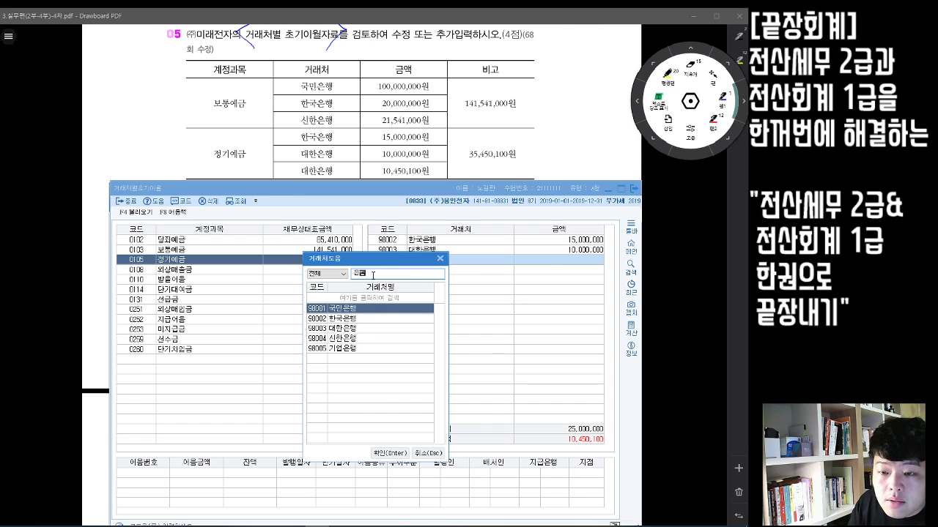
left_click(679, 248)
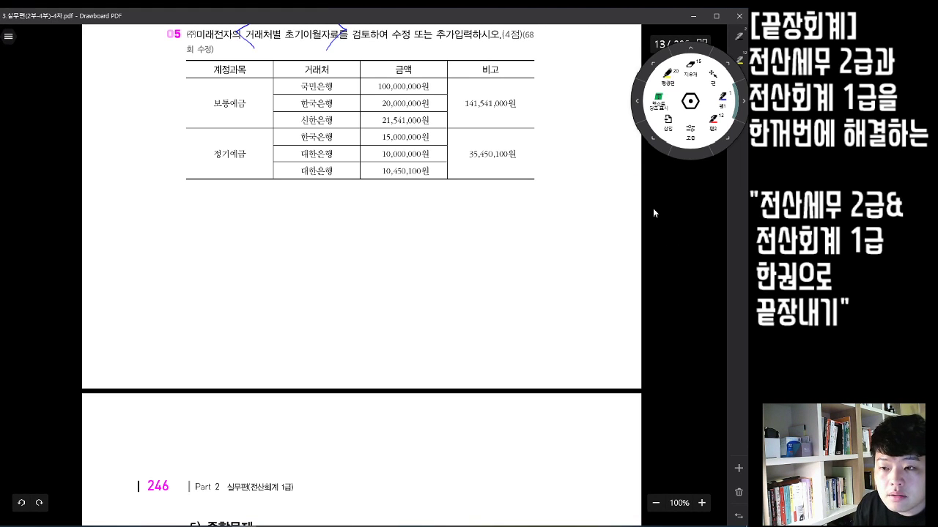
mouse_move(299, 168)
left_mouse_down()
mouse_move(312, 172)
mouse_move(305, 201)
mouse_move(313, 190)
mouse_move(333, 194)
left_mouse_up()
left_click_drag(335, 184, 351, 199)
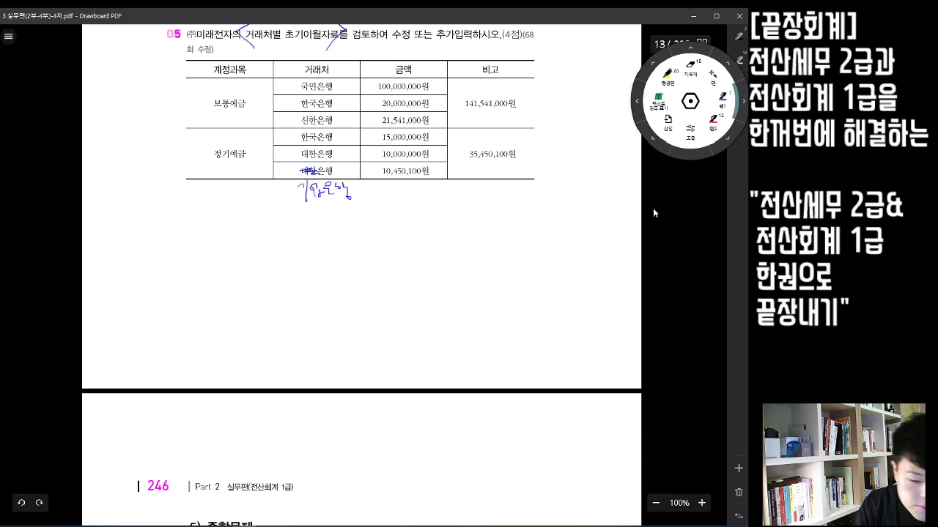